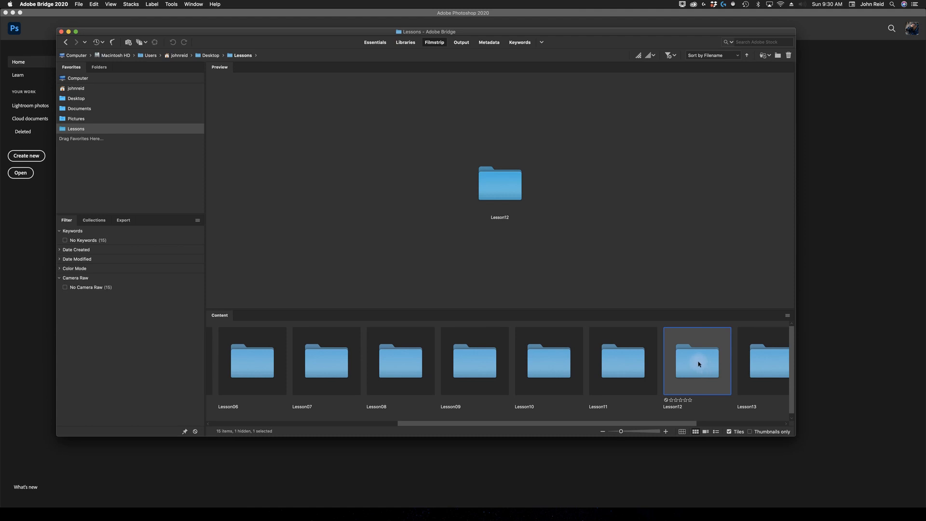
# - Open the Lesson12 folder and compare the start and end versions of the 12A and 12B images
pyautogui.doubleClick(690, 365)
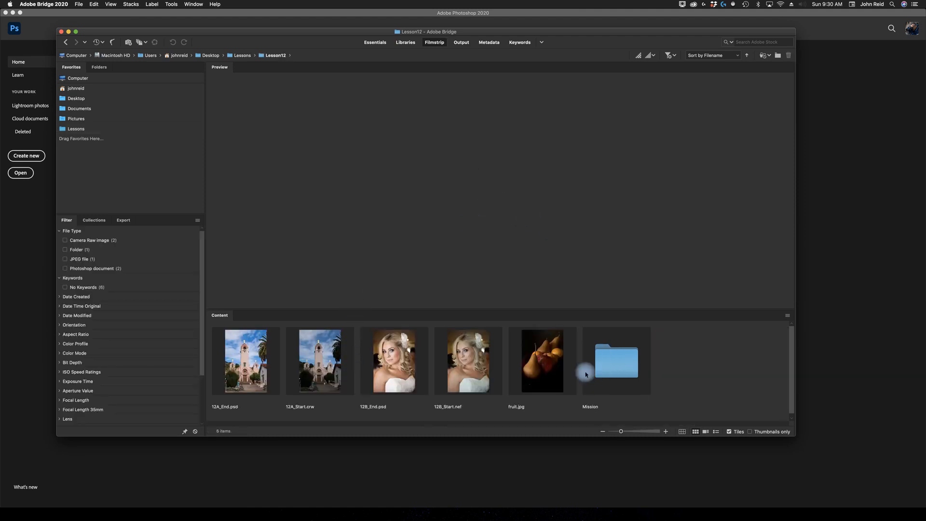
pyautogui.click(249, 373)
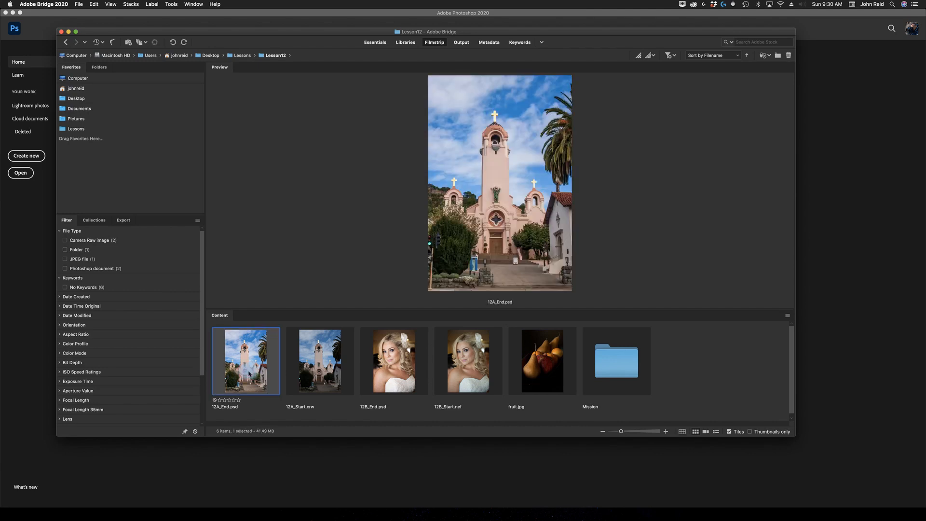
pyautogui.keyDown('shift'); pyautogui.click(321, 366); pyautogui.keyUp('shift')
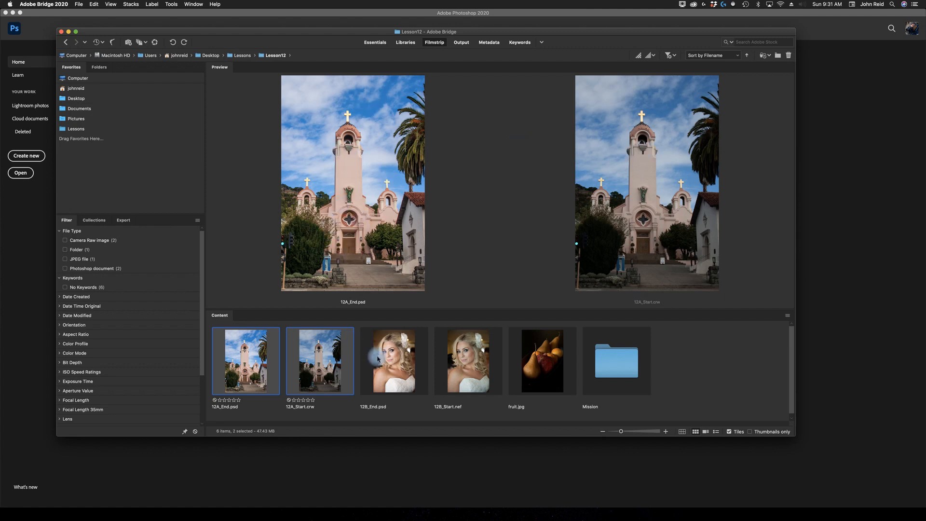
pyautogui.click(467, 374)
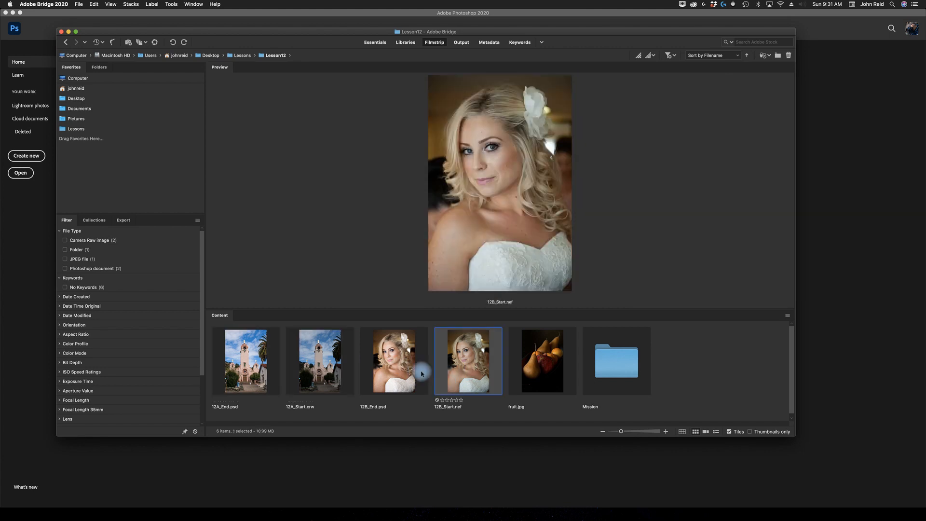
pyautogui.keyDown('super'); pyautogui.click(394, 370); pyautogui.keyUp('super')
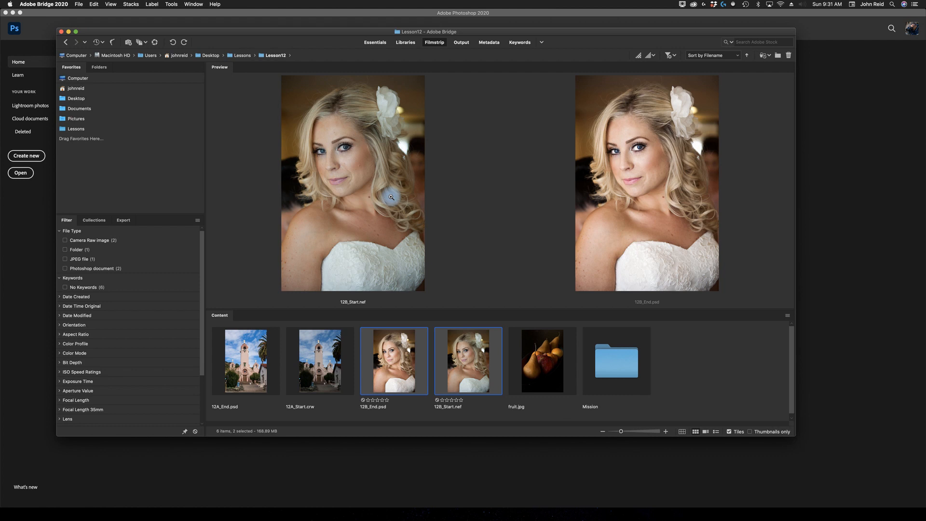
pyautogui.click(729, 431)
pyautogui.click(757, 393)
pyautogui.click(324, 379)
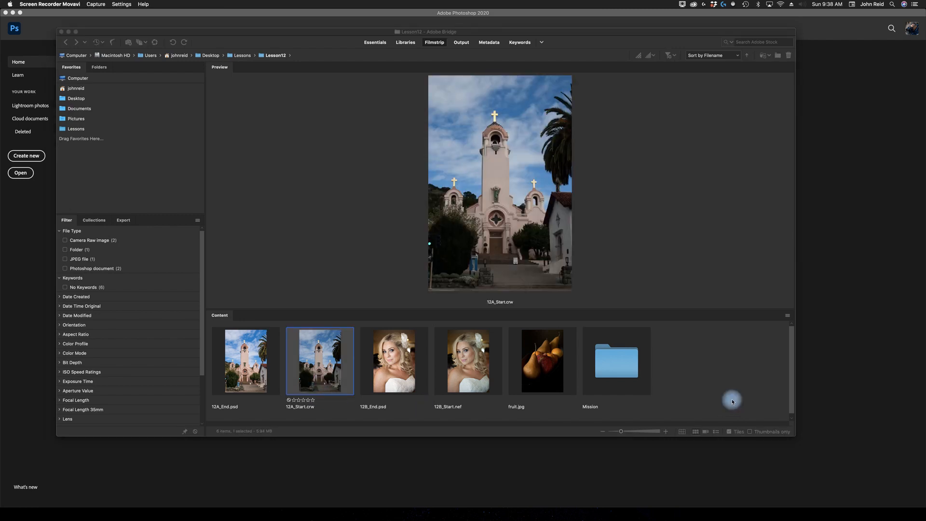
# - Open the Mission folder and preview each of its three raw images
pyautogui.click(616, 367)
pyautogui.doubleClick(616, 367)
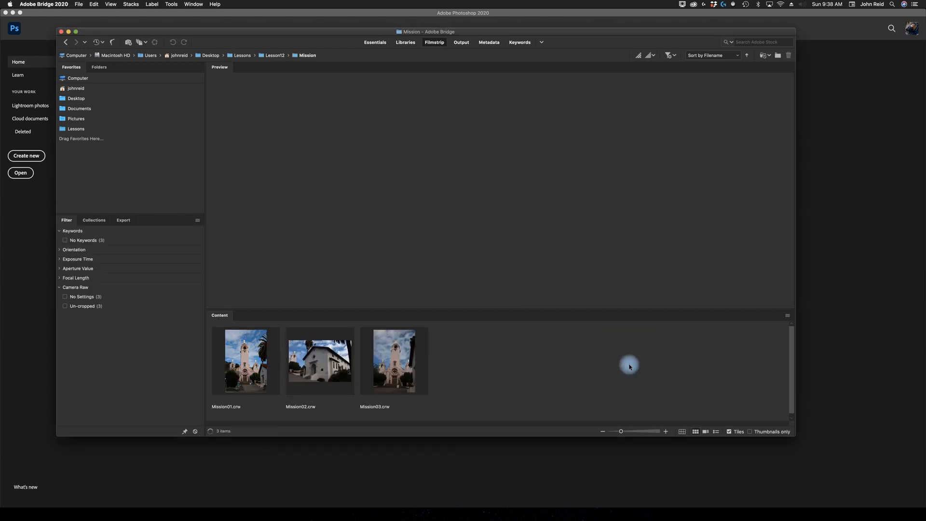
pyautogui.click(254, 374)
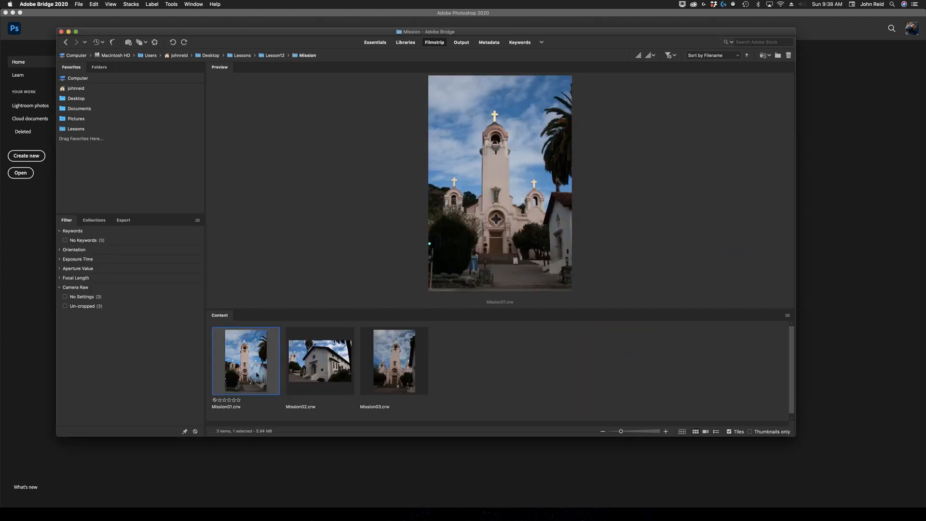
pyautogui.click(310, 373)
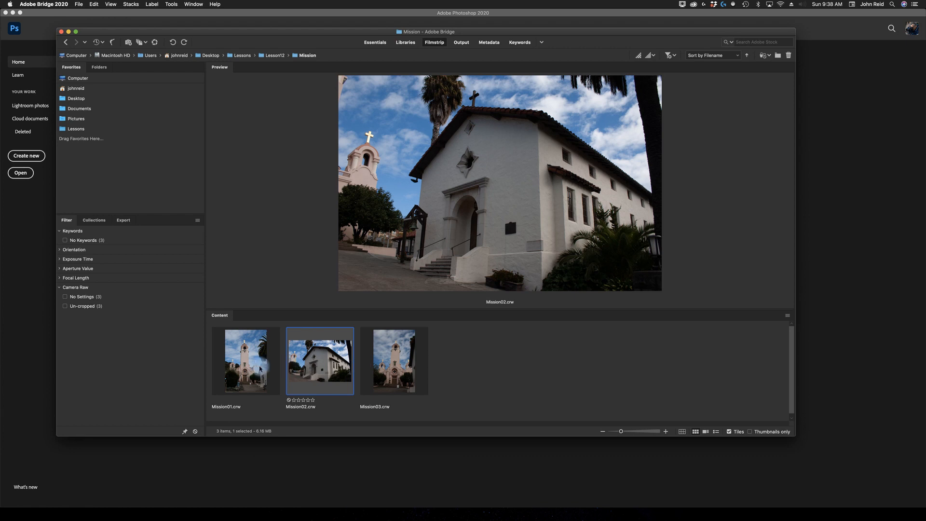
pyautogui.click(260, 366)
pyautogui.click(319, 361)
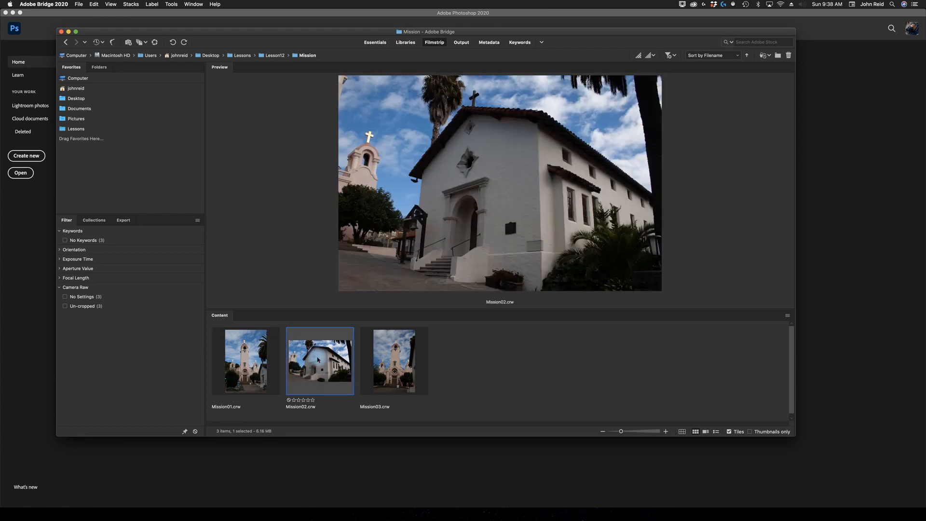
pyautogui.click(393, 363)
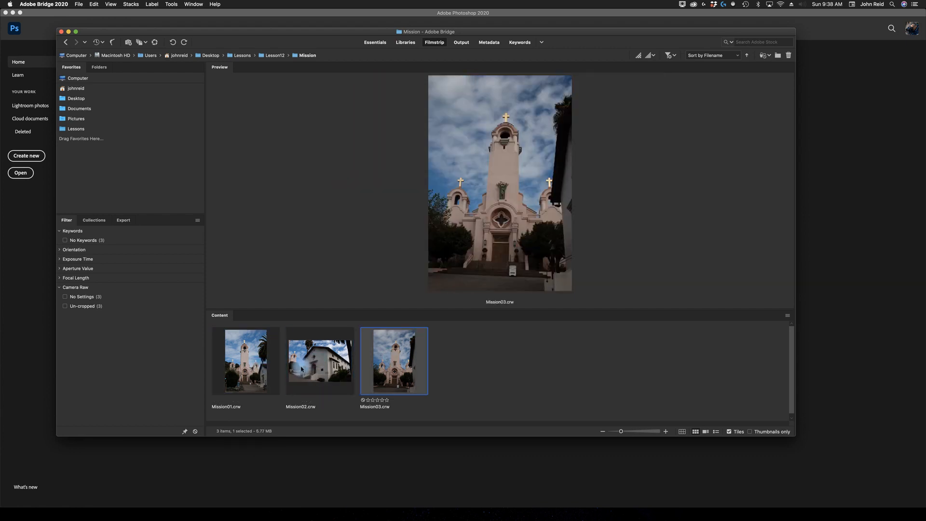
pyautogui.keyDown('shift'); pyautogui.click(272, 361); pyautogui.keyUp('shift')
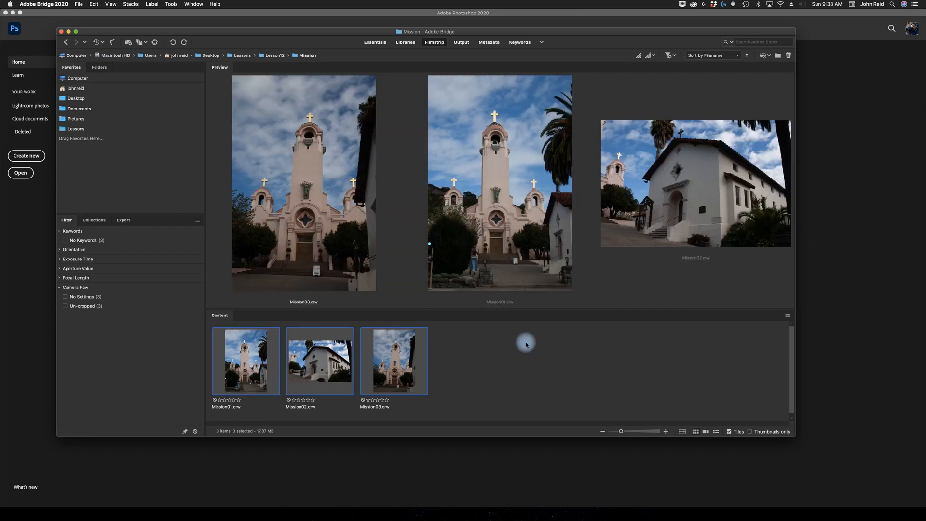
pyautogui.click(471, 381)
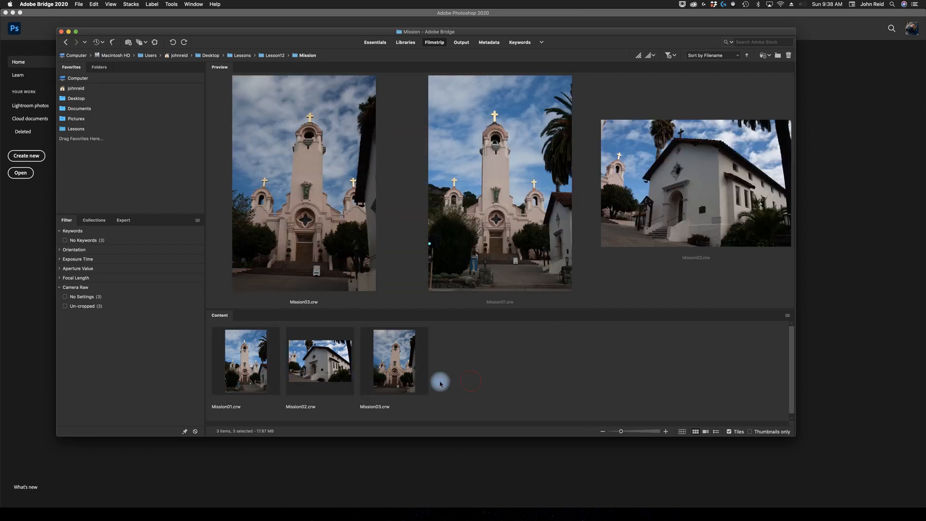
pyautogui.click(258, 382)
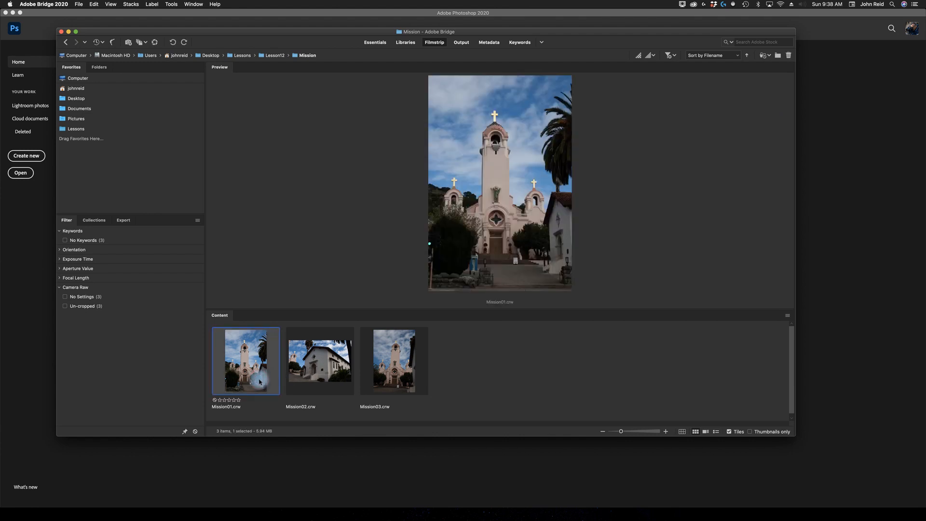
pyautogui.keyDown('shift'); pyautogui.click(388, 362); pyautogui.keyUp('shift')
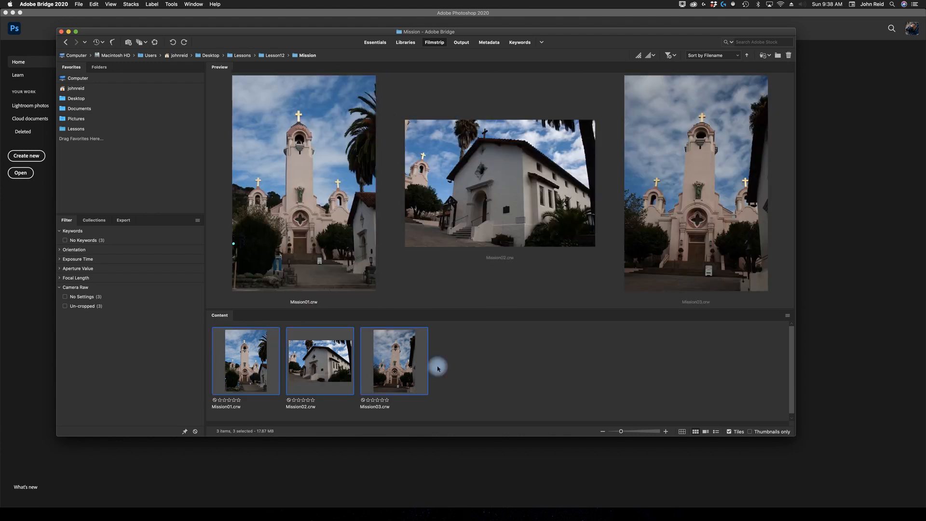
# - Select all three Mission raw files and open them together in Camera Raw
pyautogui.moveTo(436, 361); pyautogui.dragTo(487, 365)
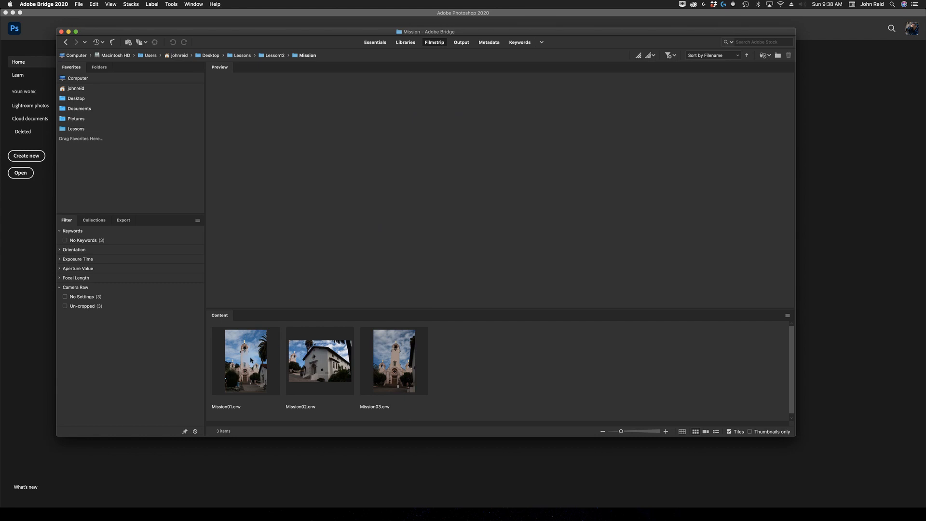
pyautogui.click(251, 361)
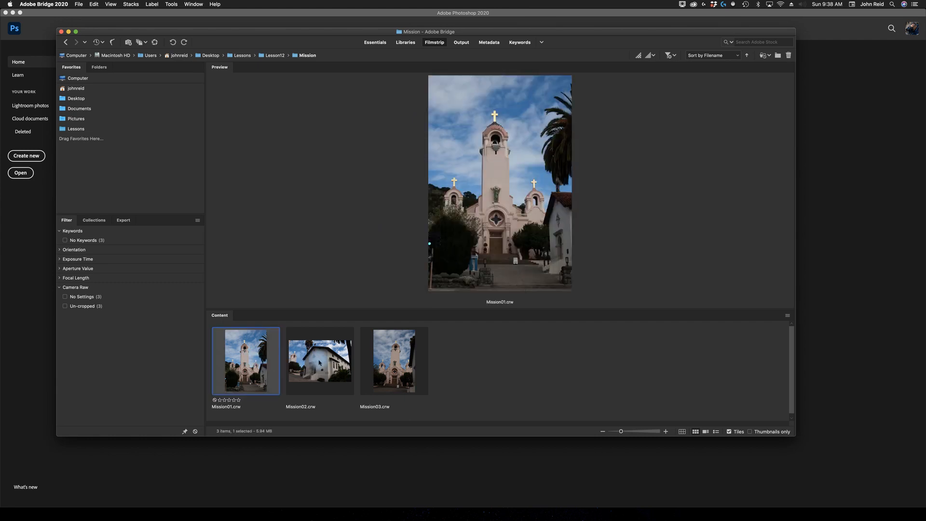
pyautogui.keyDown('shift'); pyautogui.click(337, 361); pyautogui.keyUp('shift')
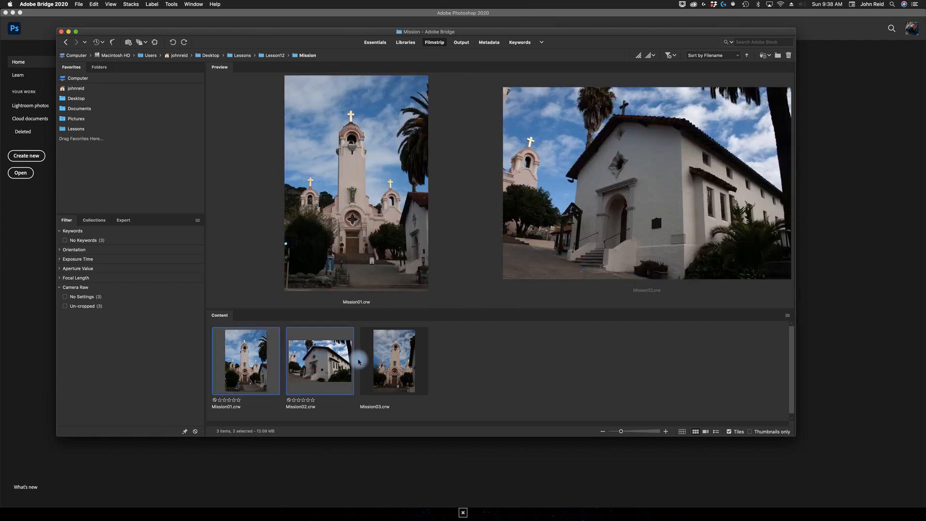
pyautogui.keyDown('shift'); pyautogui.click(394, 361); pyautogui.keyUp('shift')
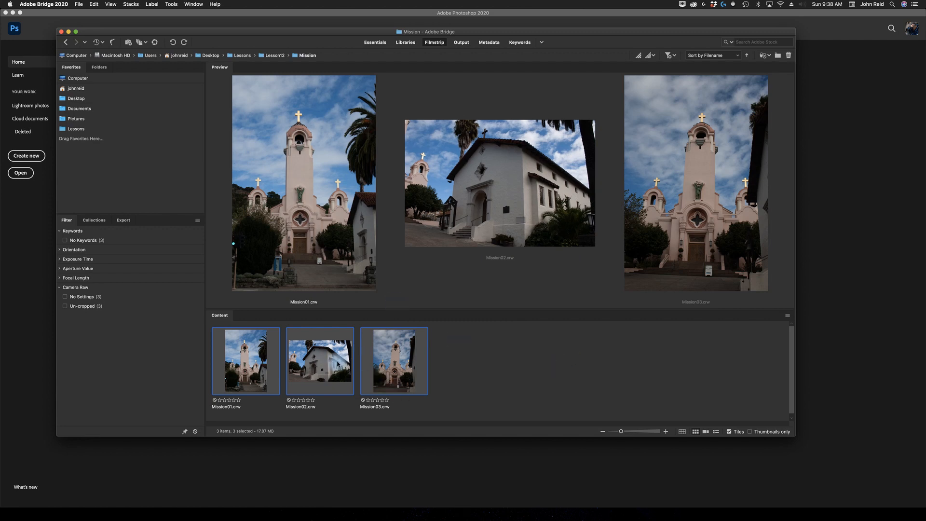
pyautogui.click(79, 5)
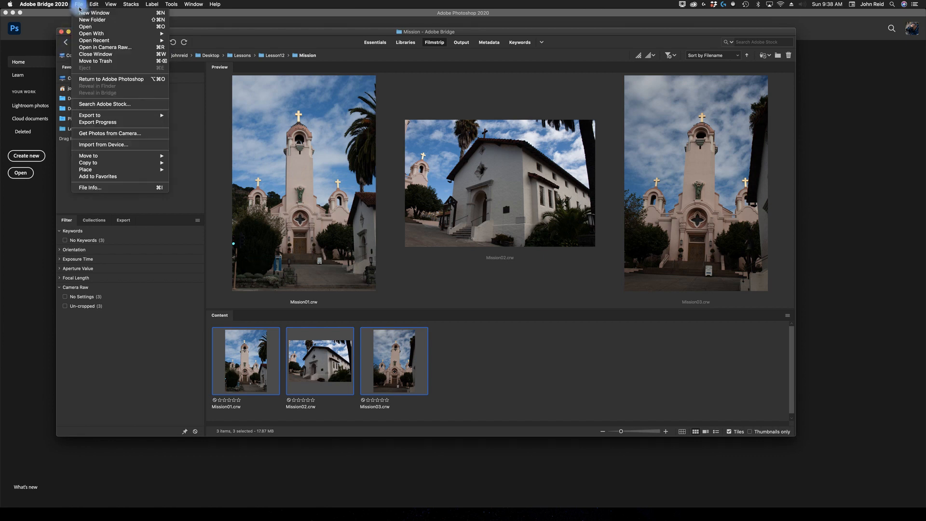
pyautogui.click(107, 48)
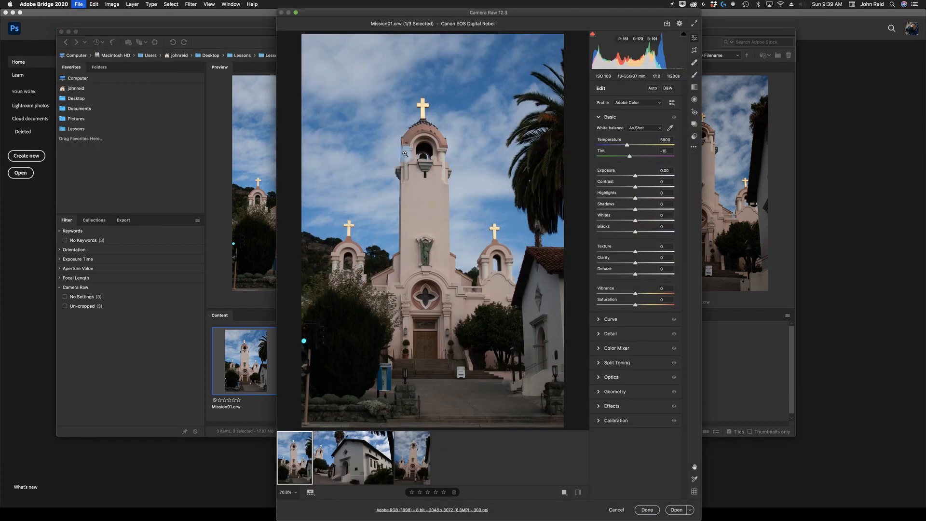
# - Step through the three Mission images in the Camera Raw filmstrip
pyautogui.click(366, 463)
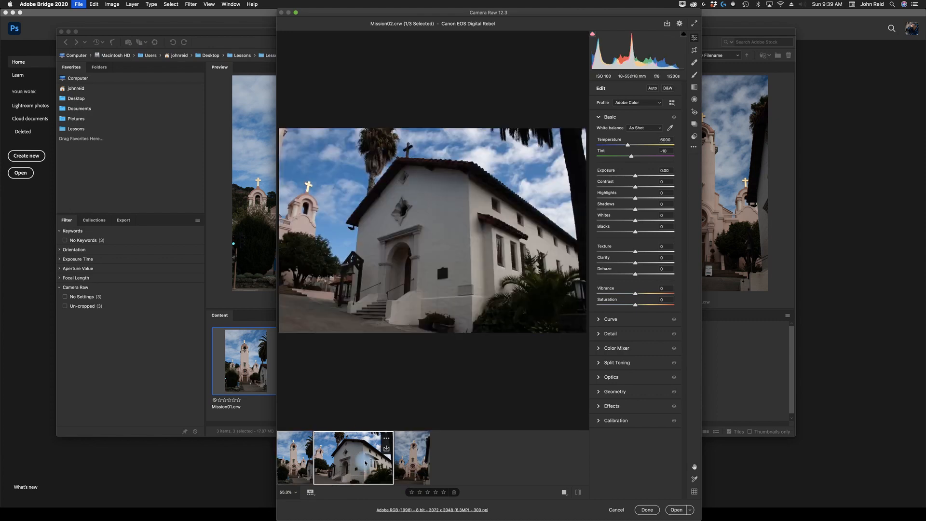
pyautogui.click(413, 458)
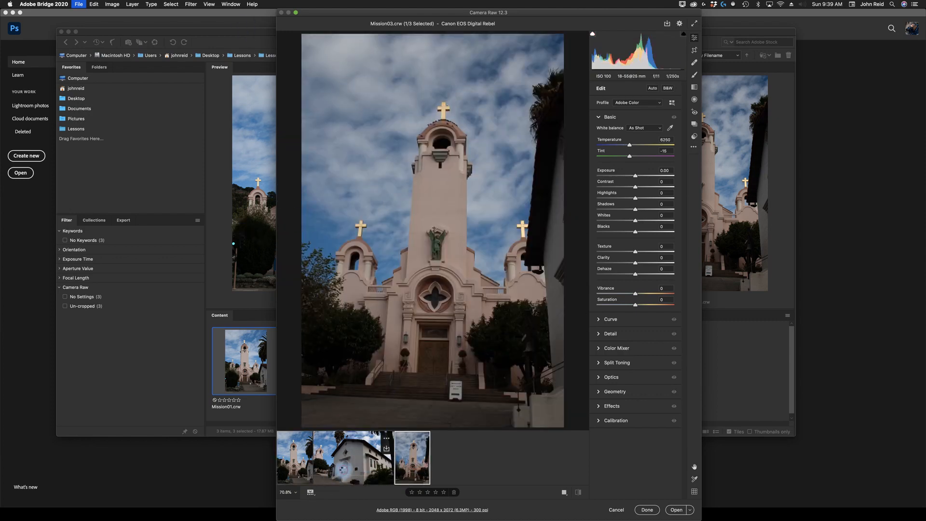
pyautogui.click(338, 471)
pyautogui.click(295, 469)
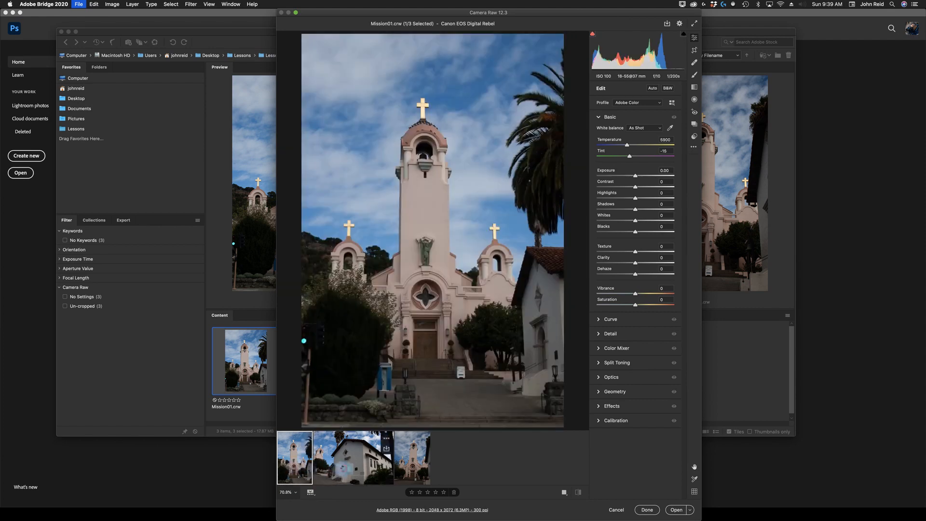
pyautogui.click(341, 469)
pyautogui.click(413, 472)
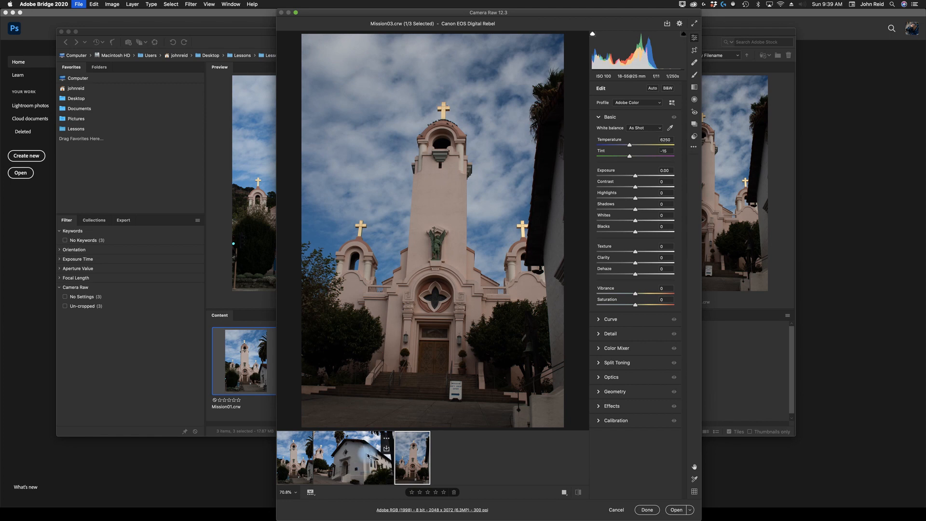
# - Browse the Camera Raw tool strip, viewing the Snapshots, Presets, Heal and other tool panels before returning to Edit
pyautogui.moveTo(276, 296); pyautogui.dragTo(120, 271)
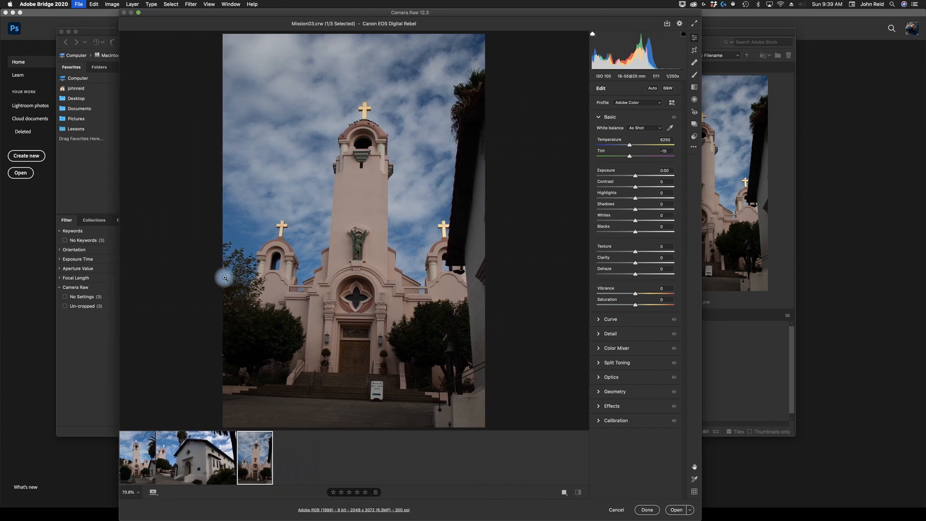
pyautogui.moveTo(541, 11); pyautogui.dragTo(574, 5)
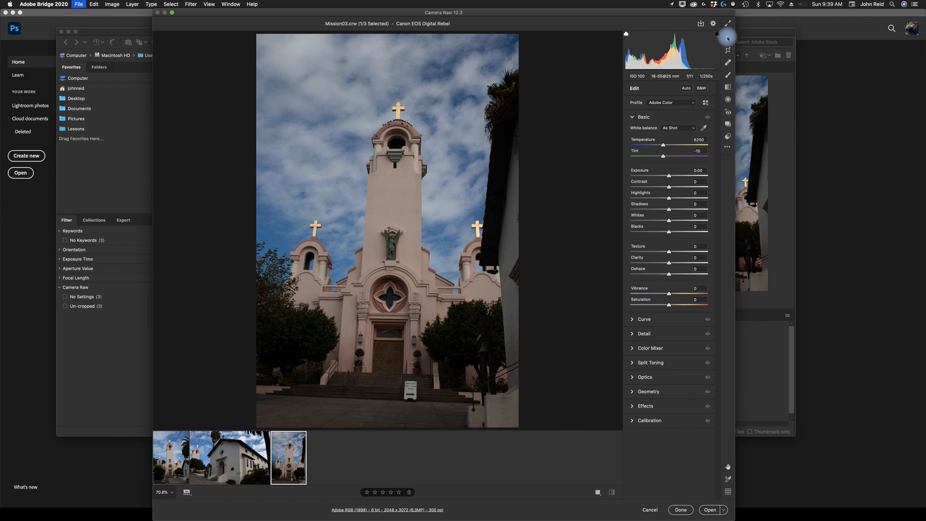
pyautogui.click(728, 115)
pyautogui.click(729, 124)
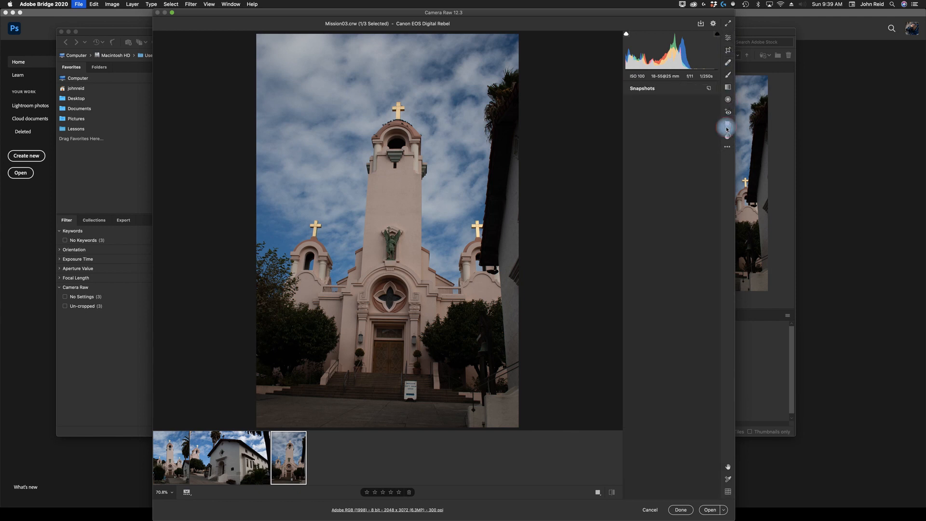
pyautogui.click(728, 136)
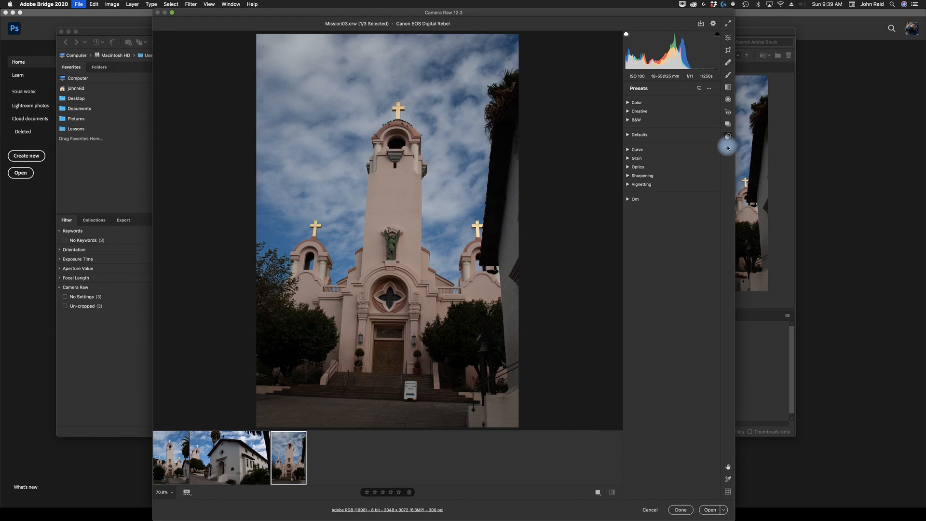
pyautogui.click(728, 100)
pyautogui.click(728, 76)
pyautogui.click(728, 64)
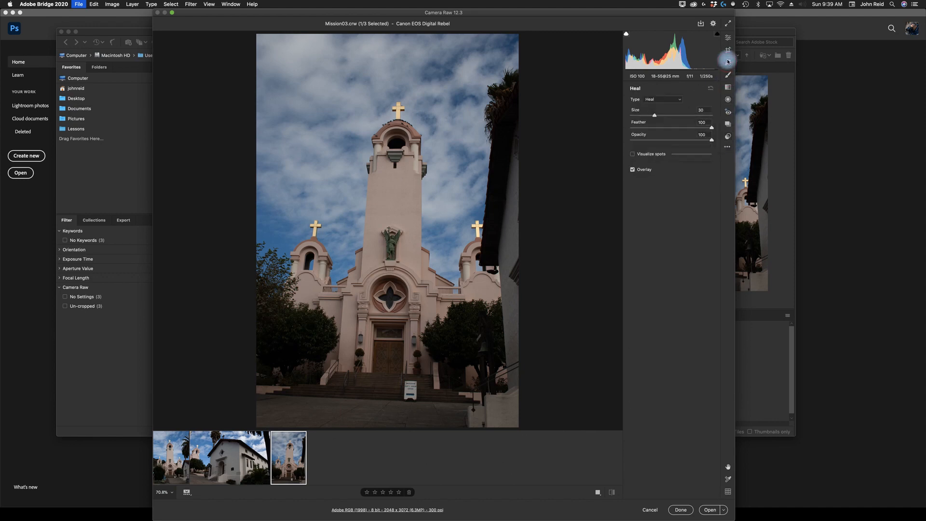
pyautogui.click(728, 51)
pyautogui.click(730, 51)
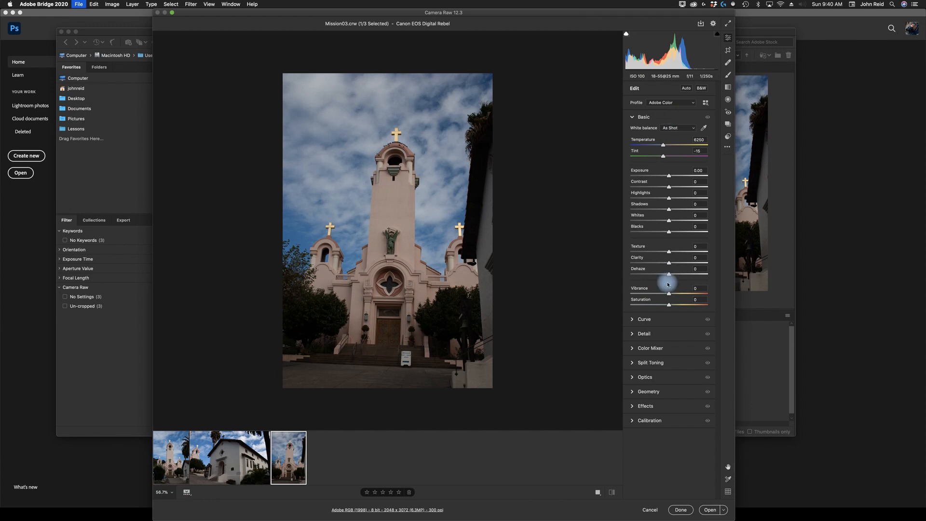
# - Expand and collapse the Curve and Basic sections of the Edit panel
pyautogui.click(633, 320)
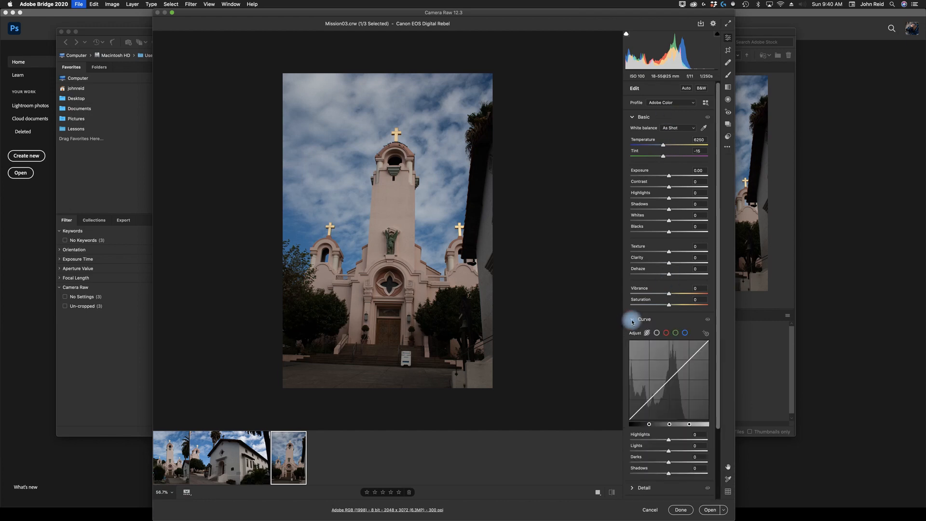
pyautogui.click(632, 321)
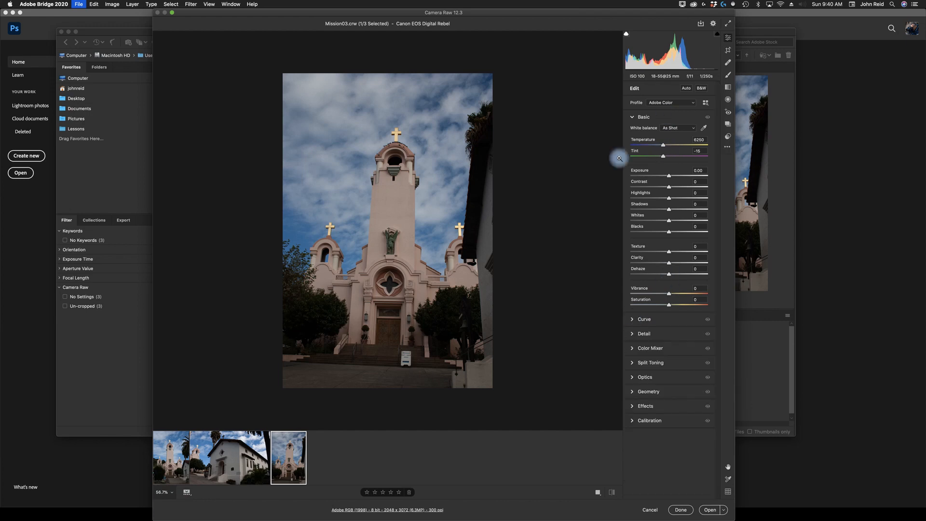
pyautogui.click(633, 117)
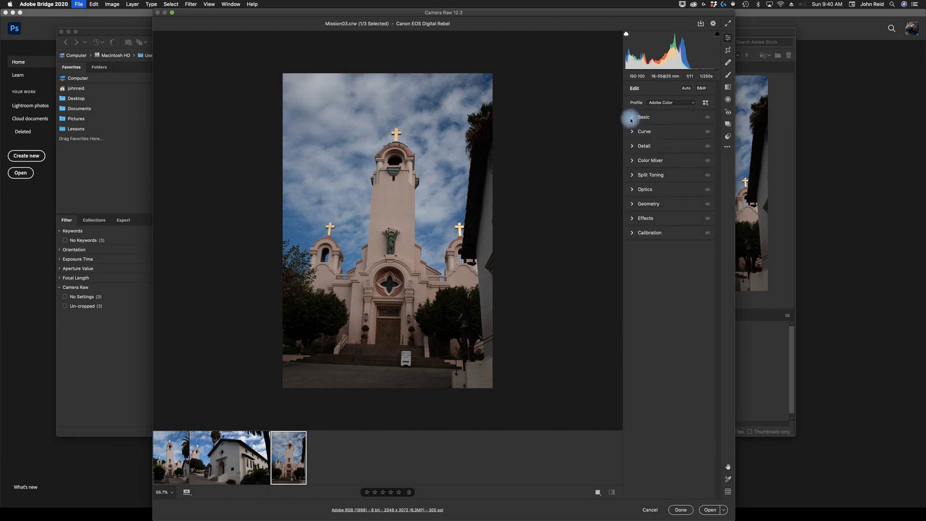
pyautogui.click(632, 118)
pyautogui.click(632, 118)
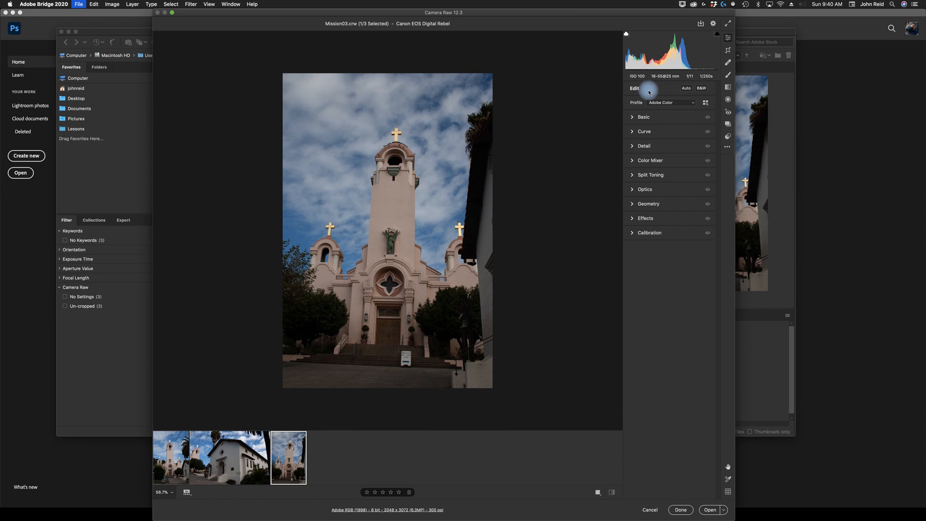
# - Apply the Auto adjustment to the image and turn it off again
pyautogui.click(687, 90)
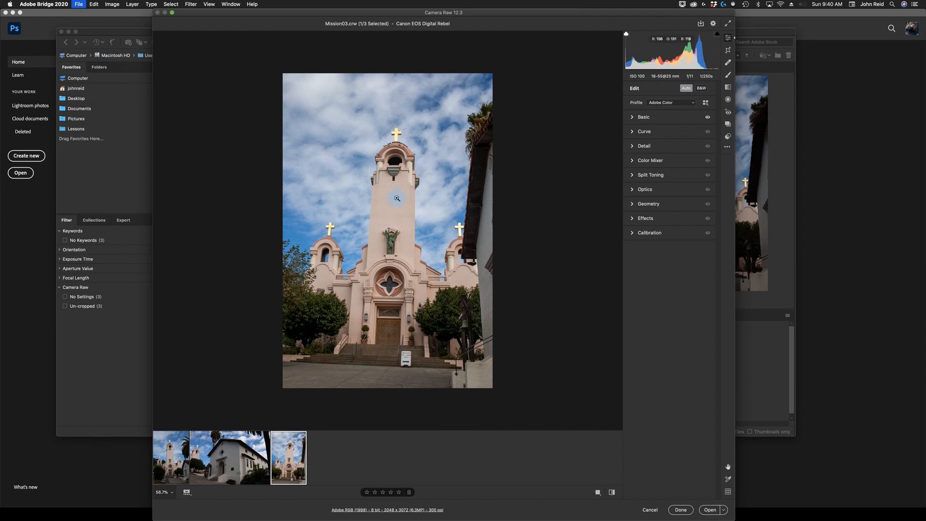
pyautogui.click(688, 90)
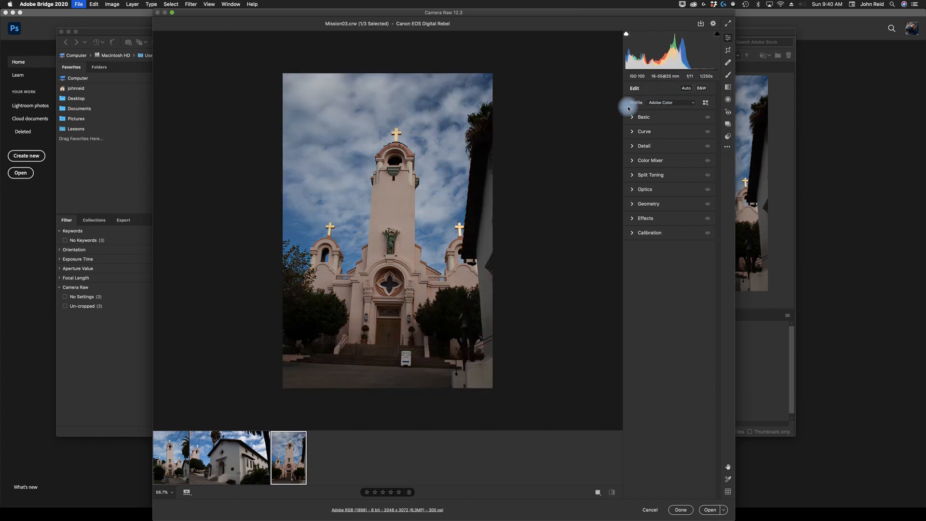
# - Expand and collapse the Basic, Curve and Detail sections in turn to review their controls
pyautogui.click(633, 117)
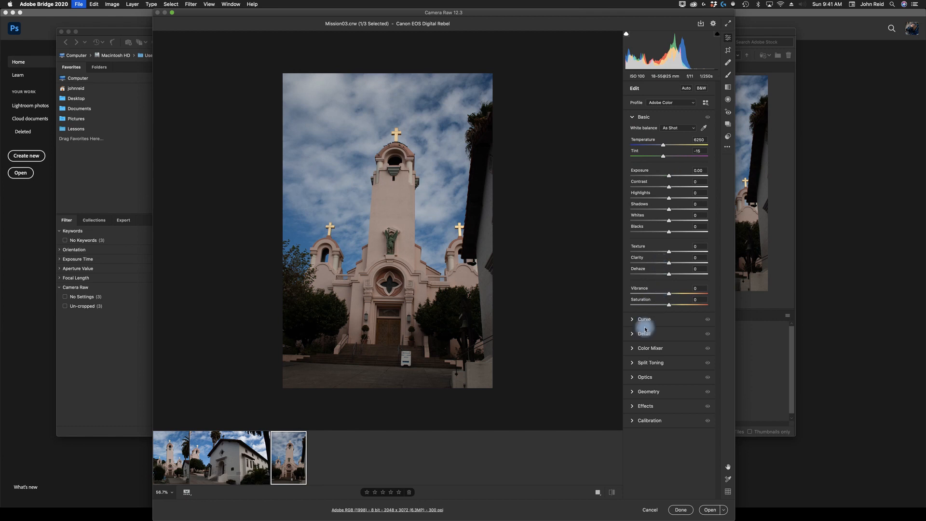
pyautogui.click(633, 117)
pyautogui.click(633, 132)
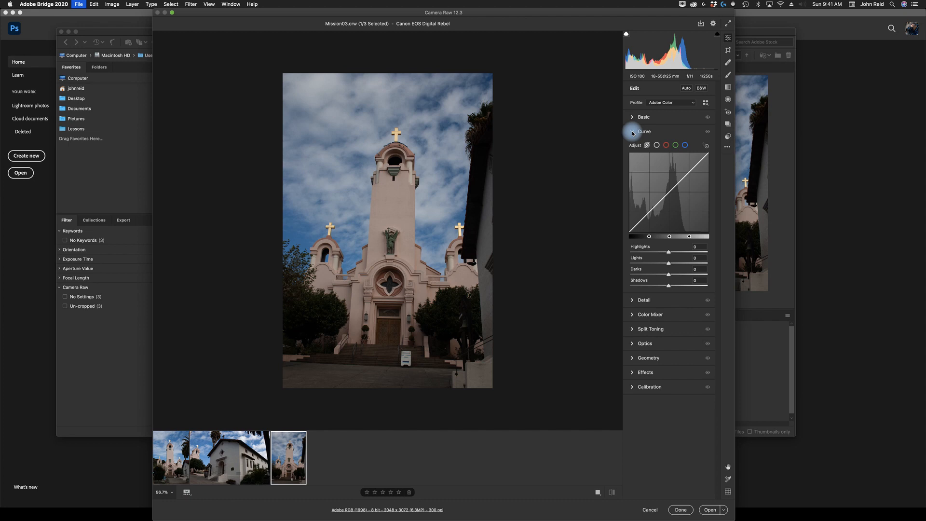
pyautogui.click(633, 132)
pyautogui.click(633, 118)
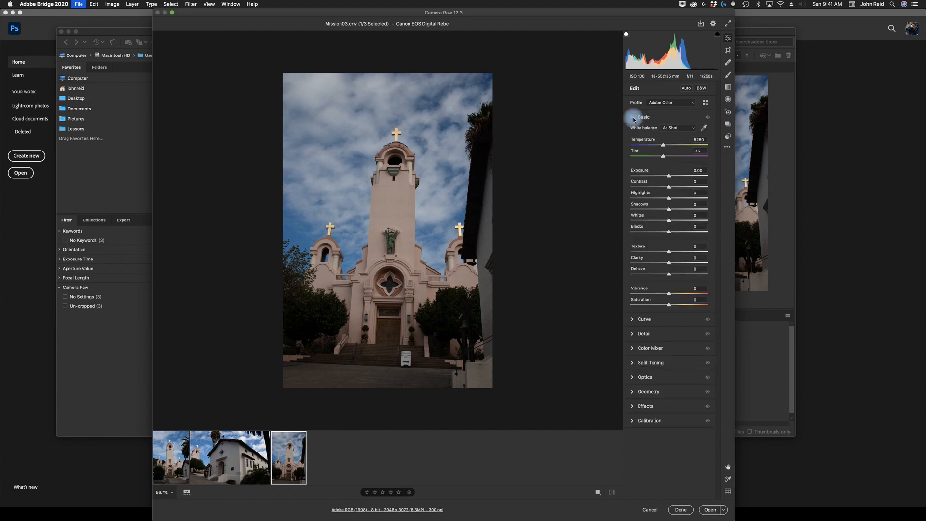
pyautogui.click(634, 119)
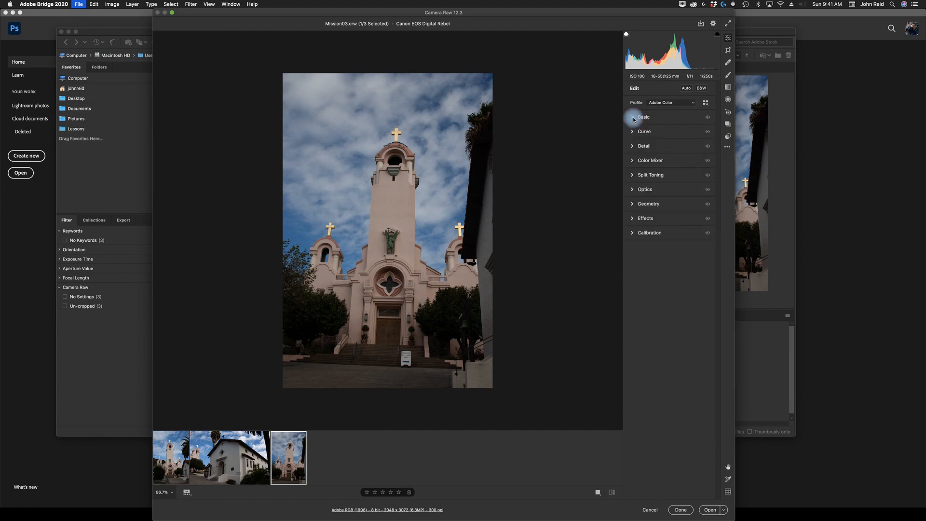
pyautogui.click(635, 145)
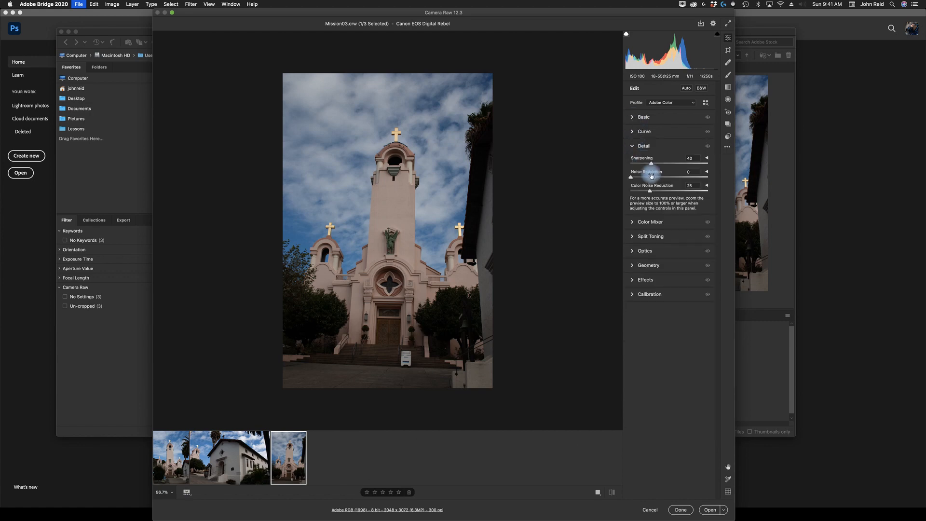
pyautogui.click(635, 148)
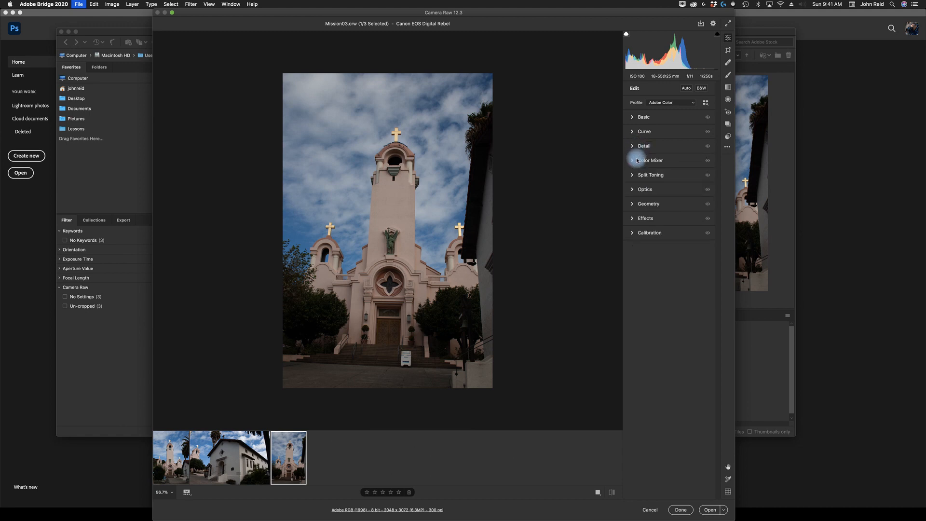
# - Open Color Mixer, nudge the Blues hue slider and reset it to 0, then collapse the section
pyautogui.click(633, 160)
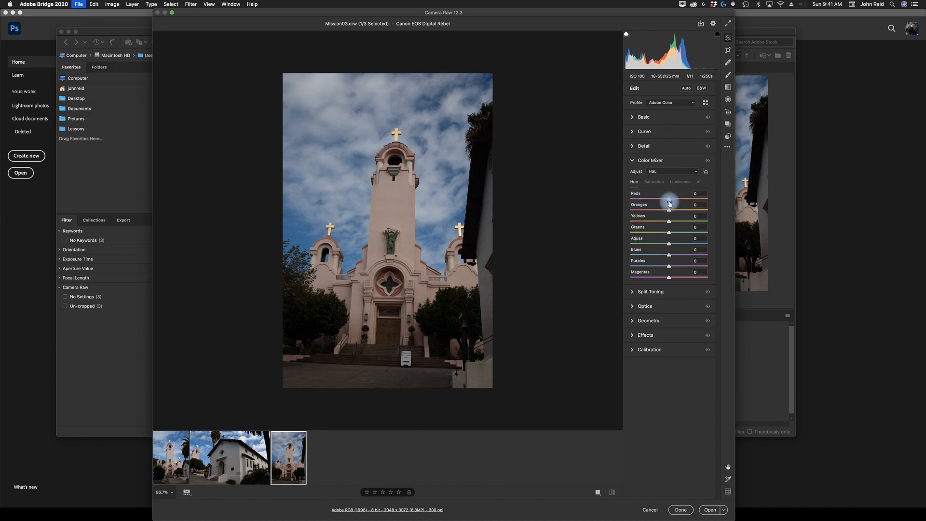
pyautogui.moveTo(669, 257)
pyautogui.mouseDown()
pyautogui.moveTo(637, 258)
pyautogui.moveTo(701, 262)
pyautogui.moveTo(664, 258)
pyautogui.mouseUp()
pyautogui.click(638, 251)
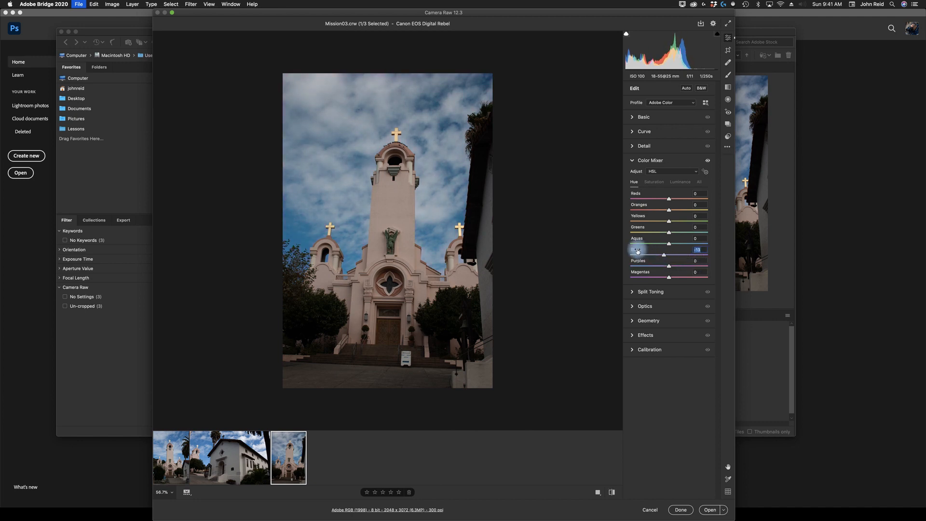
pyautogui.doubleClick(673, 256)
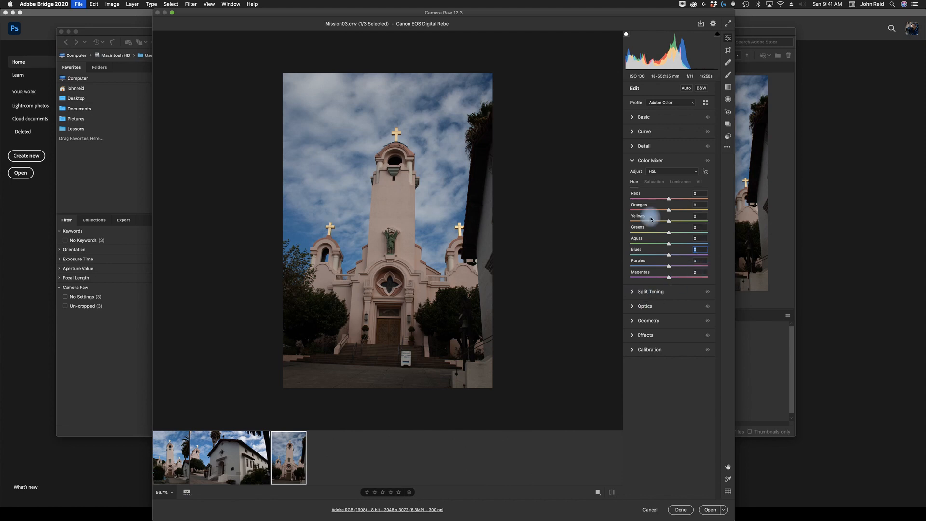
pyautogui.click(631, 163)
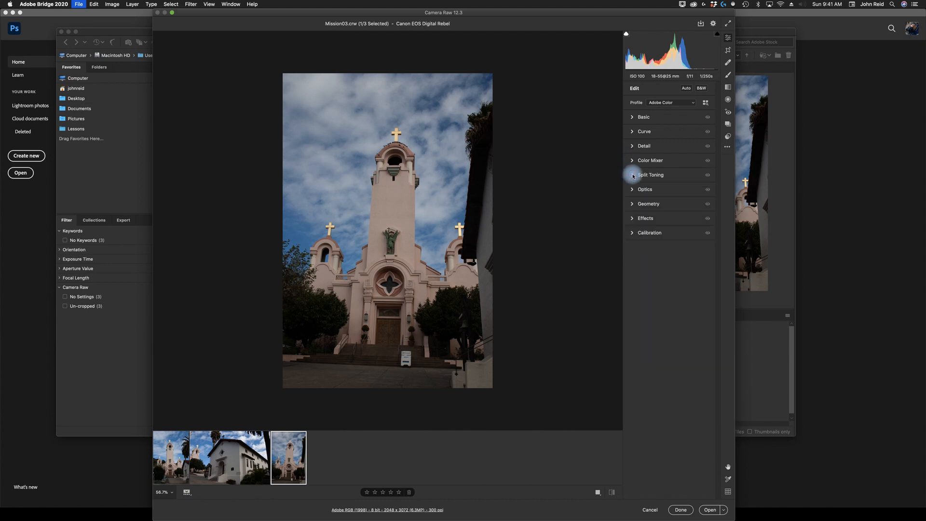
# - Expand and collapse Split Toning, then open Optics and expand and collapse its Defringe subsection
pyautogui.click(633, 176)
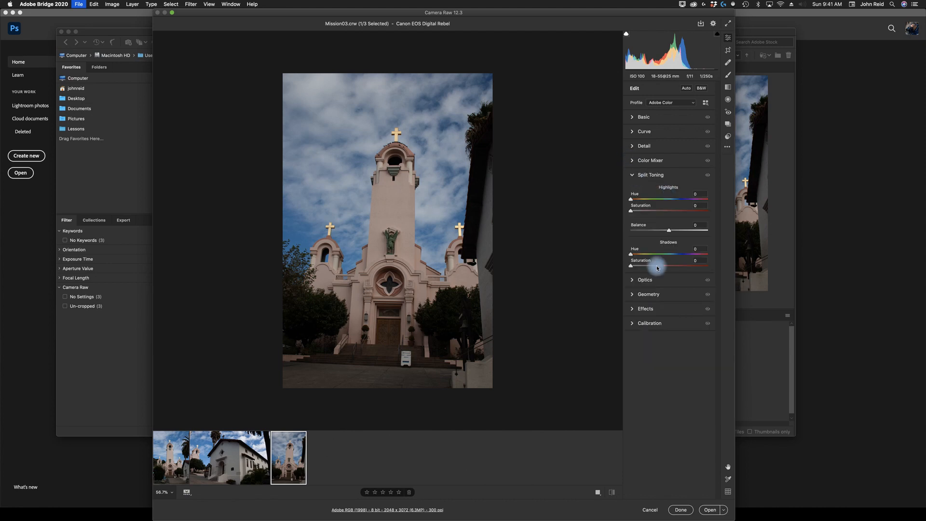
pyautogui.click(633, 176)
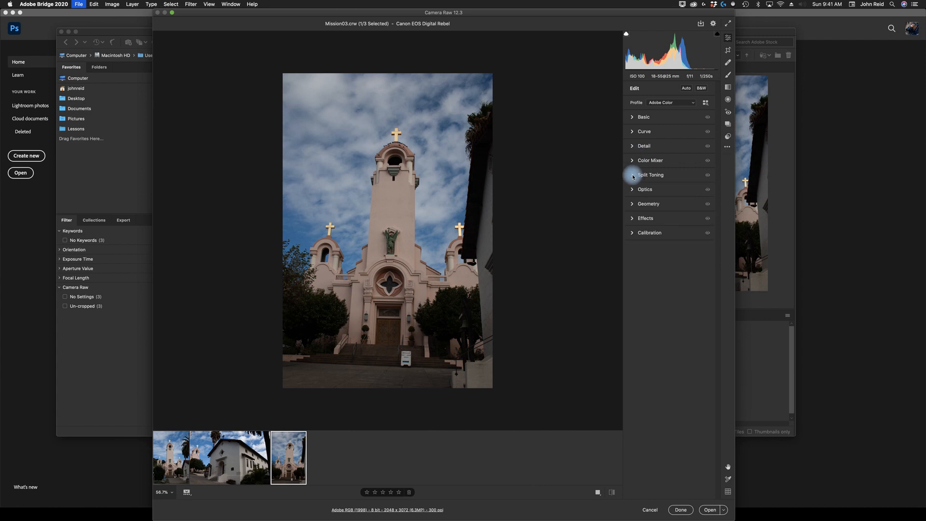
pyautogui.click(633, 189)
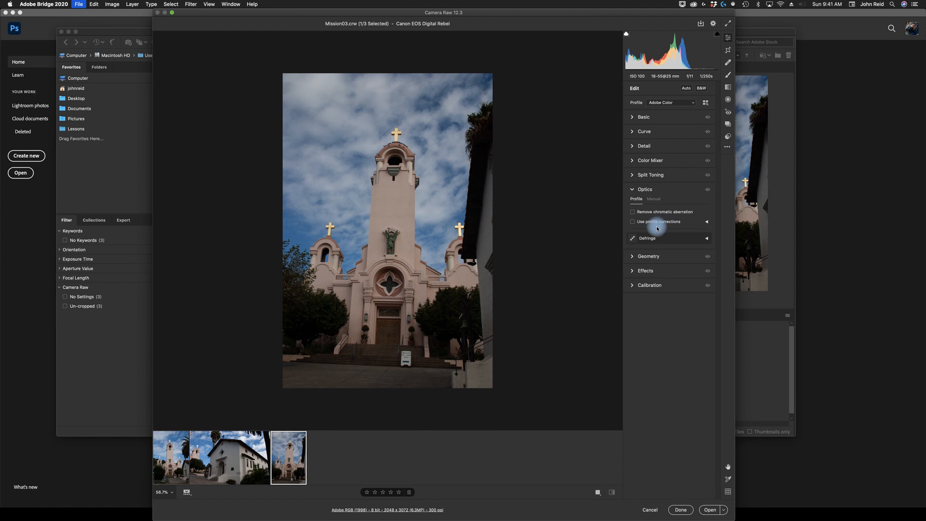
pyautogui.click(708, 238)
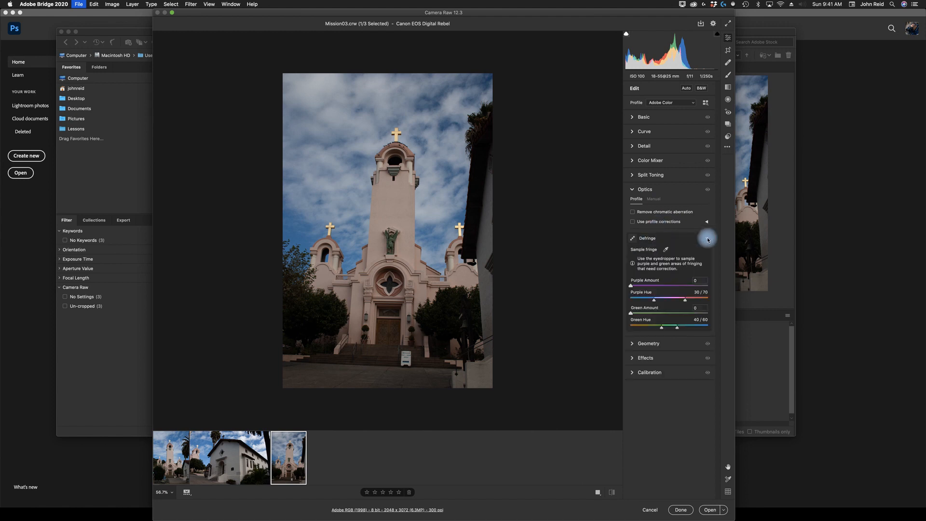
pyautogui.click(707, 239)
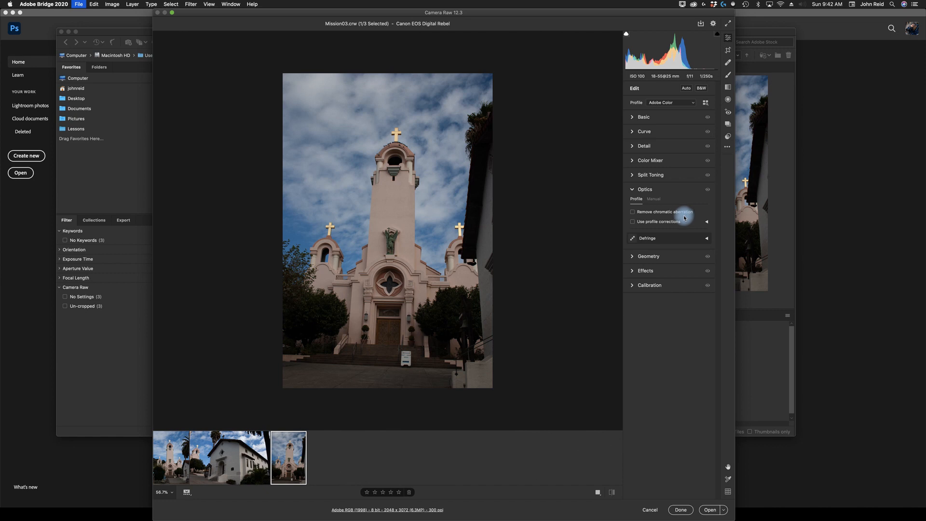
# - Try the Distortion slider on the Optics Manual tab, peek at Geometry, then reset Distortion to 0 and collapse Optics
pyautogui.click(655, 199)
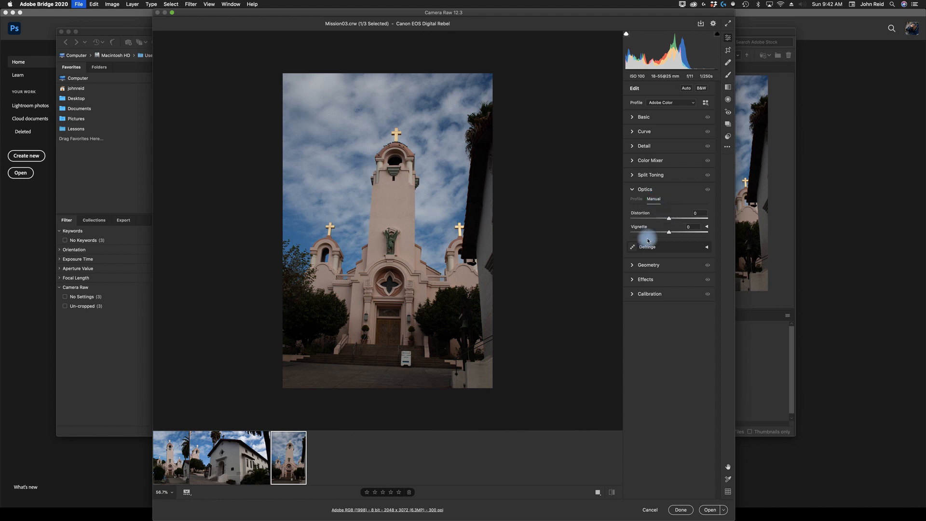
pyautogui.moveTo(668, 220)
pyautogui.mouseDown()
pyautogui.moveTo(641, 220)
pyautogui.moveTo(708, 218)
pyautogui.moveTo(669, 221)
pyautogui.mouseUp()
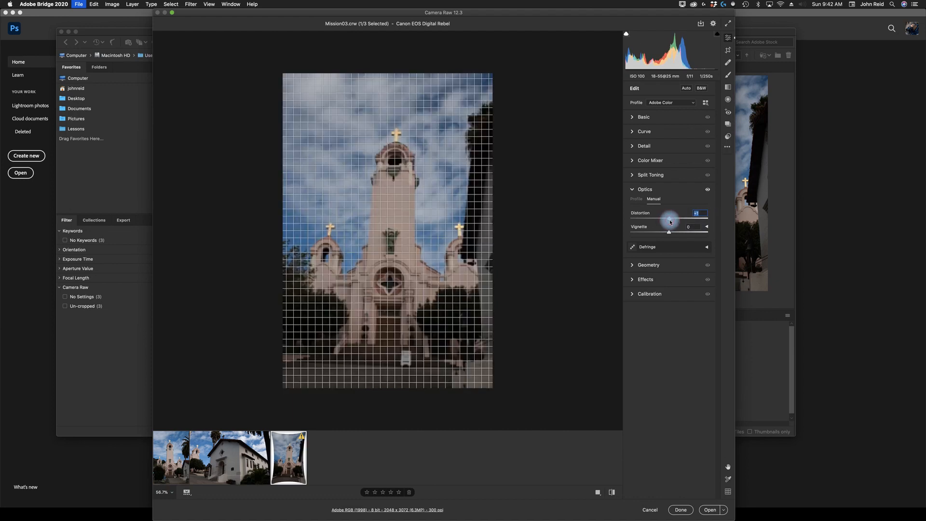
pyautogui.click(635, 189)
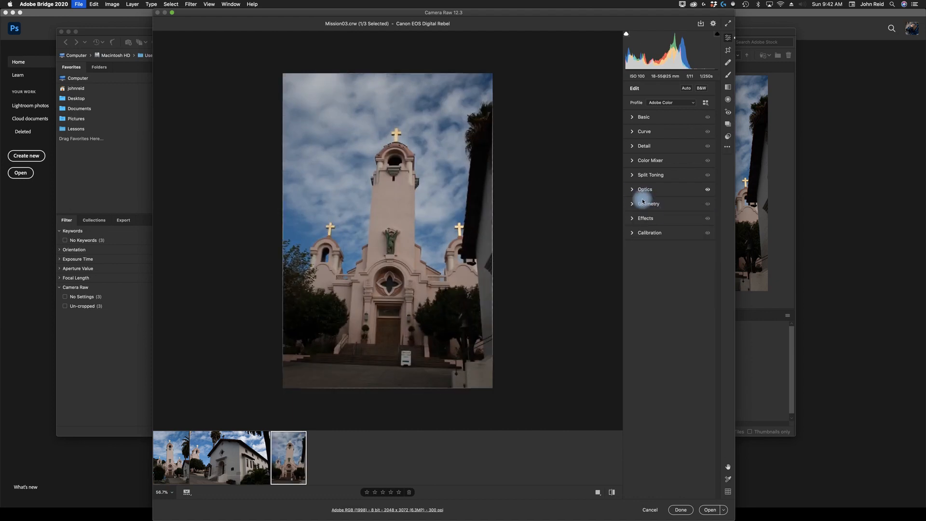
pyautogui.click(633, 204)
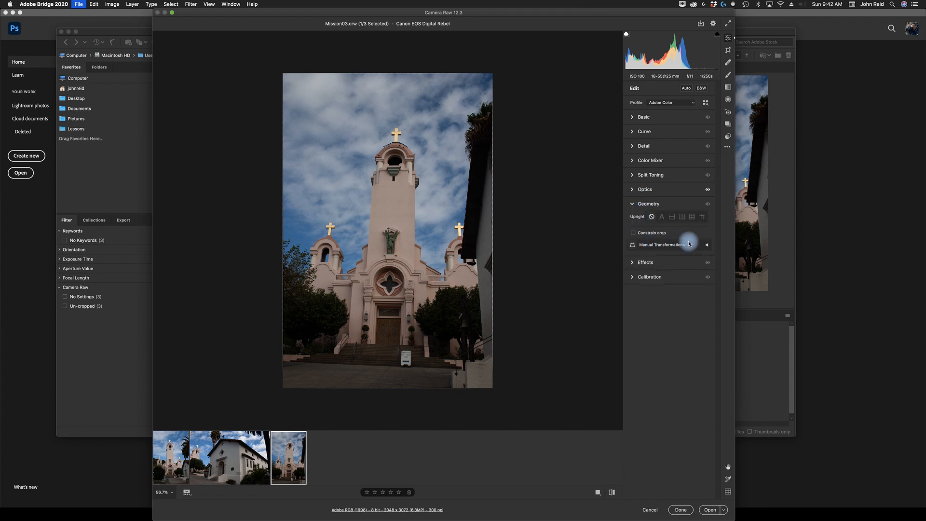
pyautogui.click(633, 205)
pyautogui.click(632, 191)
pyautogui.moveTo(666, 216); pyautogui.dragTo(668, 220)
pyautogui.doubleClick(669, 219)
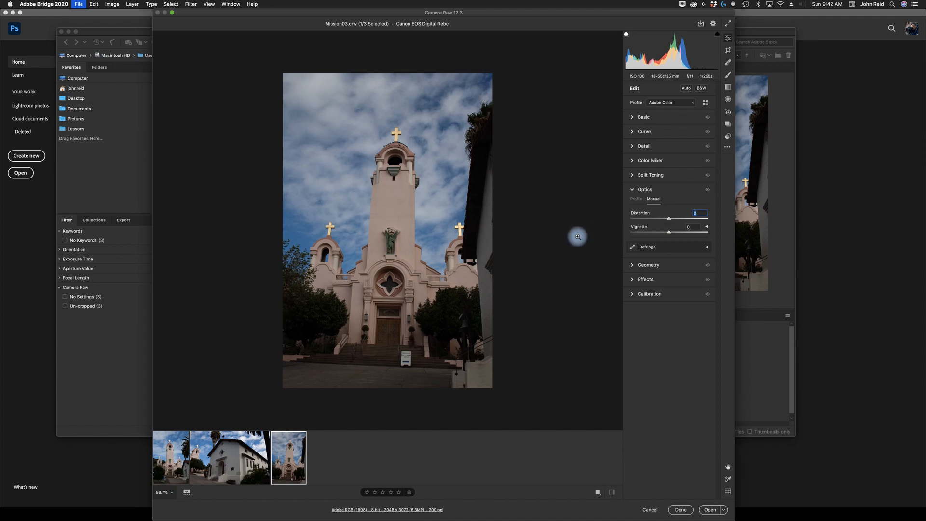
pyautogui.click(633, 189)
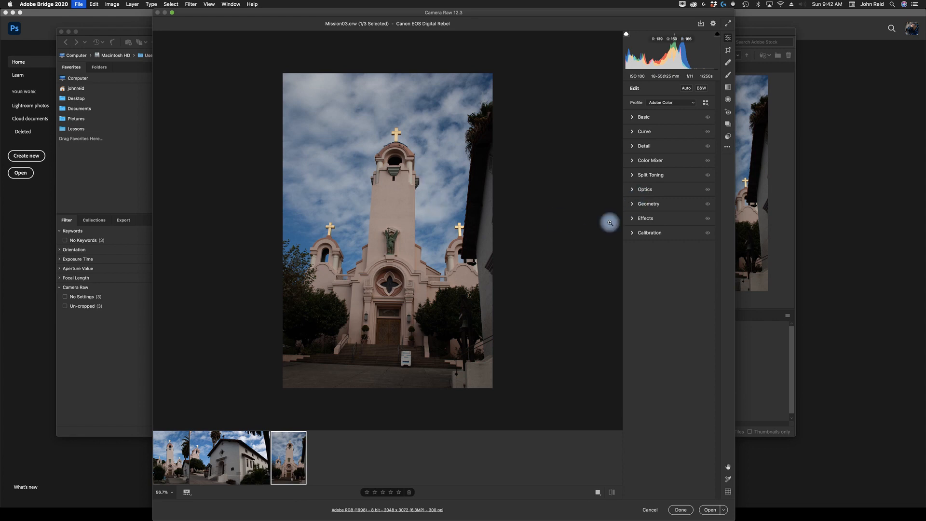
# - Expand and collapse the Geometry, Effects and Calibration sections, viewing the Calibration Process version list
pyautogui.click(633, 207)
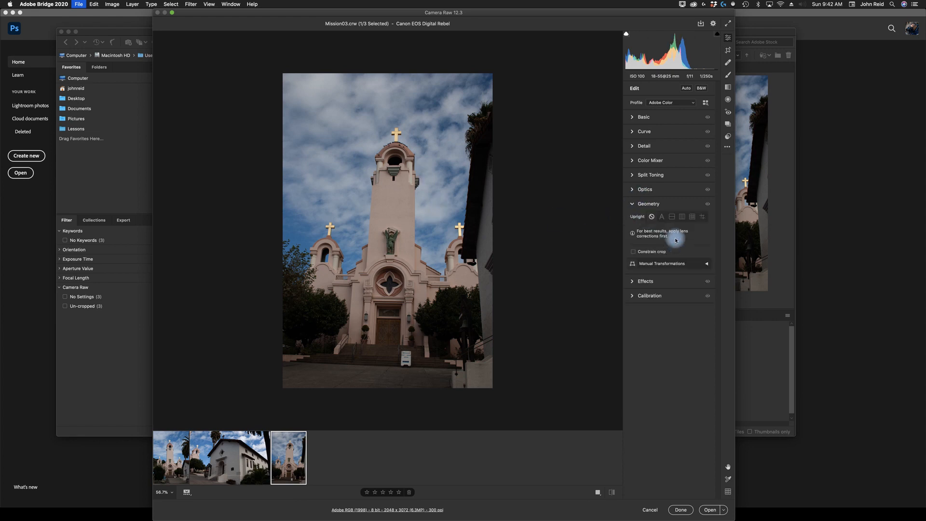
pyautogui.click(633, 206)
pyautogui.click(633, 220)
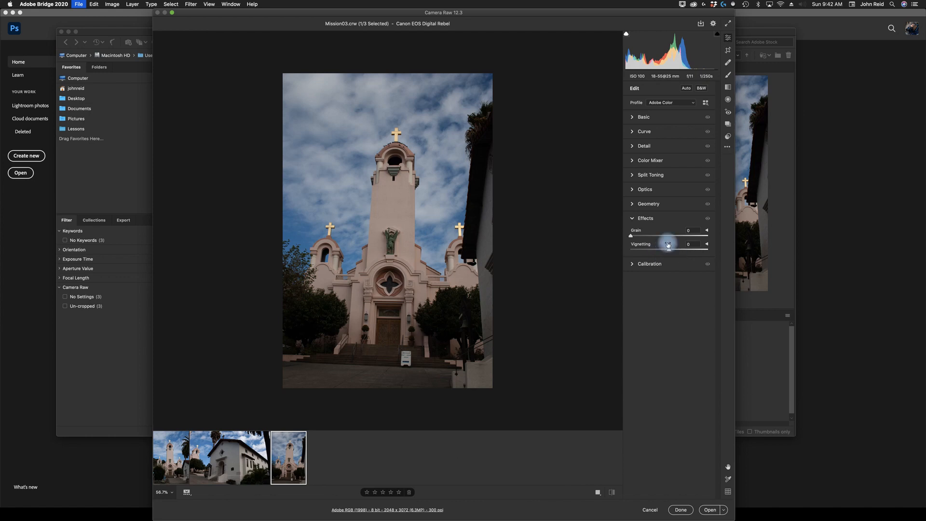
pyautogui.click(633, 220)
pyautogui.click(633, 232)
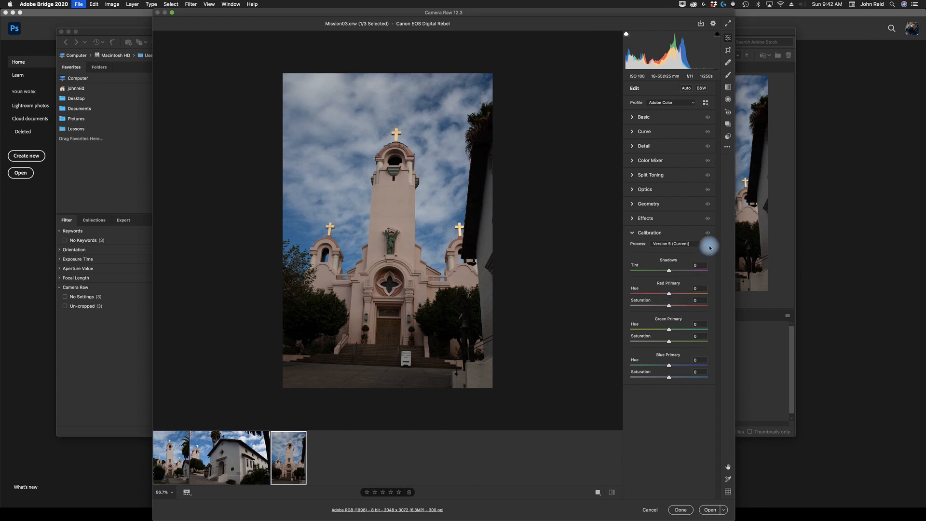
pyautogui.click(704, 246)
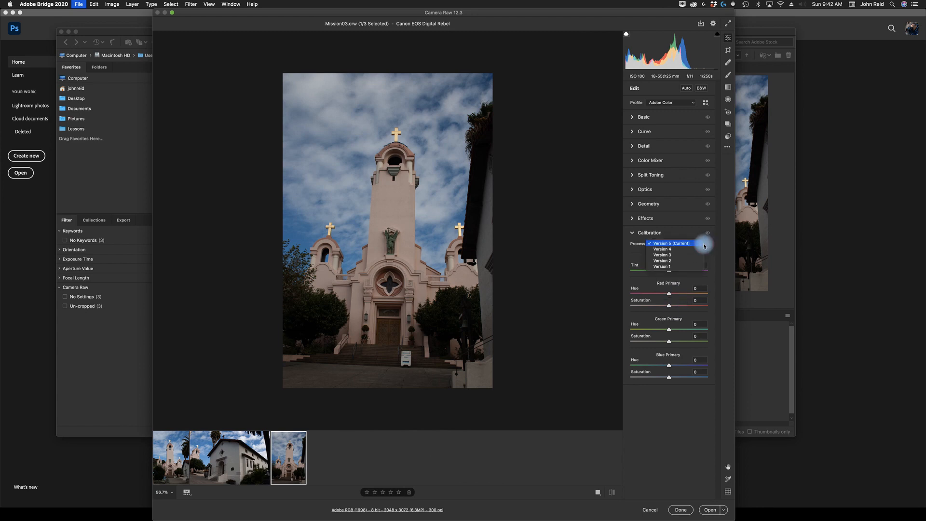
pyautogui.click(704, 244)
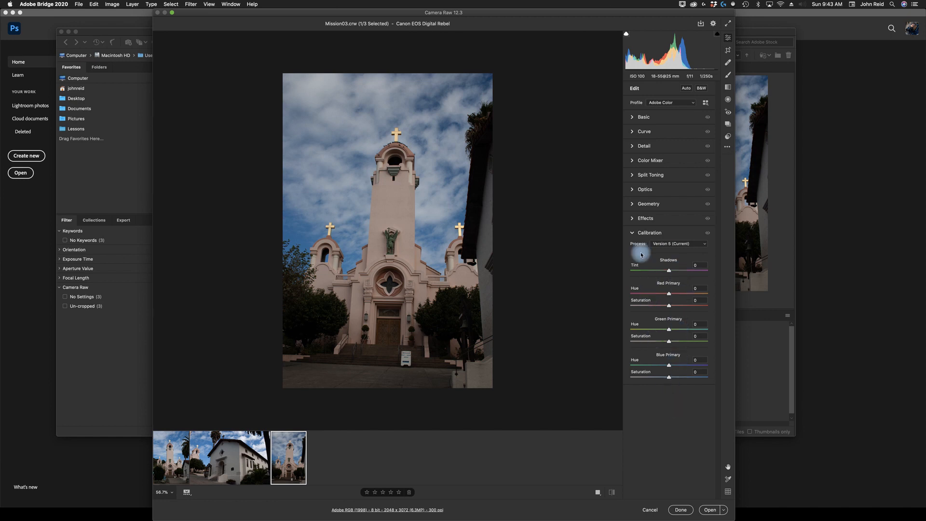
pyautogui.click(633, 233)
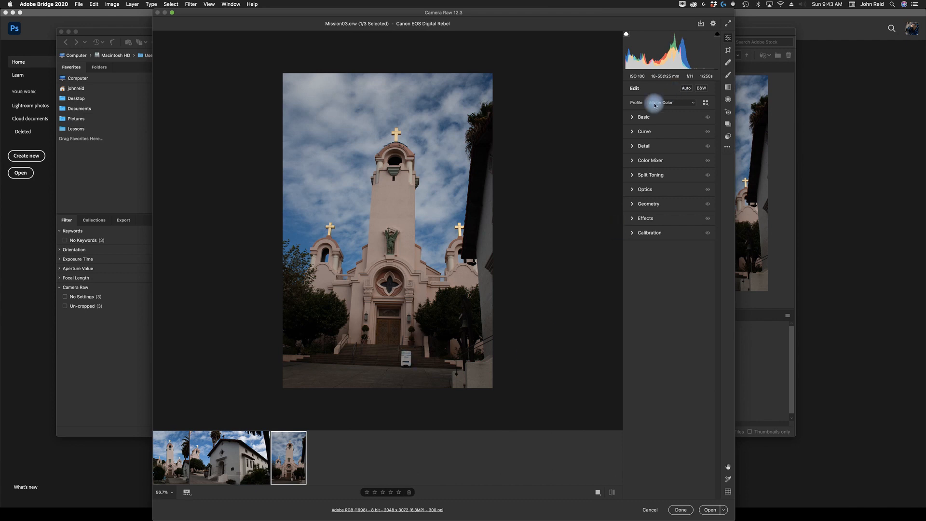
# - Expand Basic and compare the Adobe Landscape and Adobe Portrait profiles, settling on Adobe Landscape
pyautogui.click(633, 118)
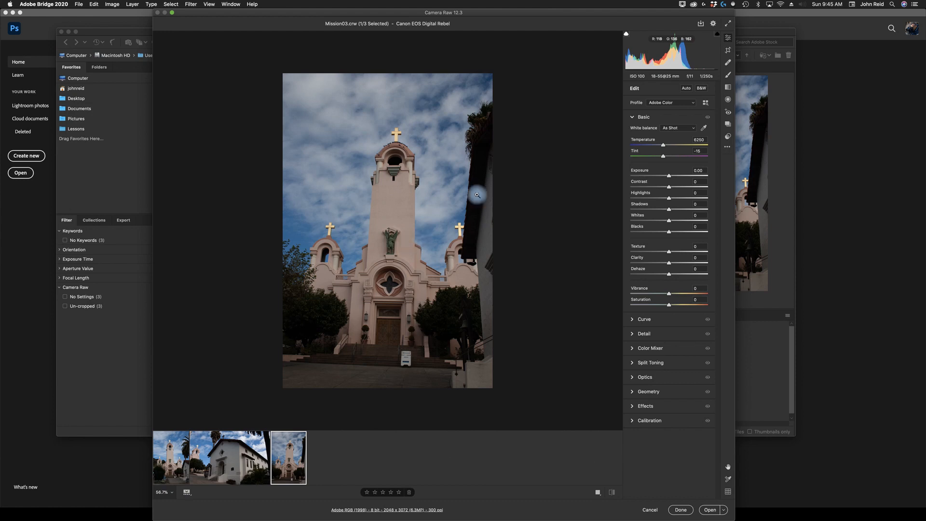
pyautogui.click(693, 104)
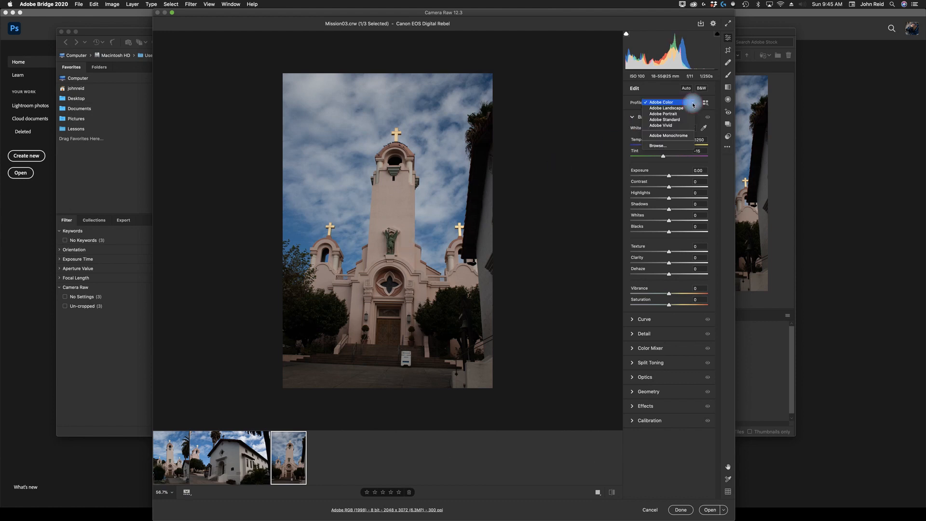
pyautogui.click(668, 108)
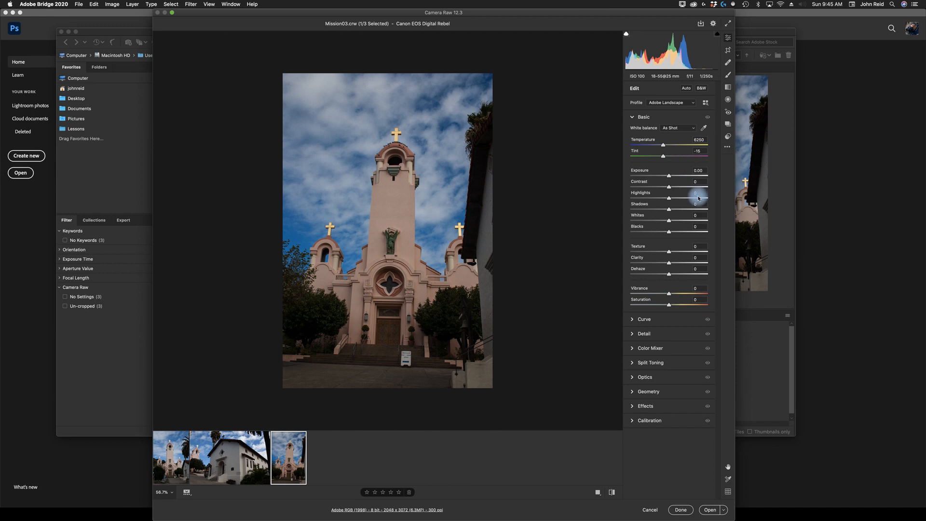
pyautogui.click(694, 102)
pyautogui.click(668, 108)
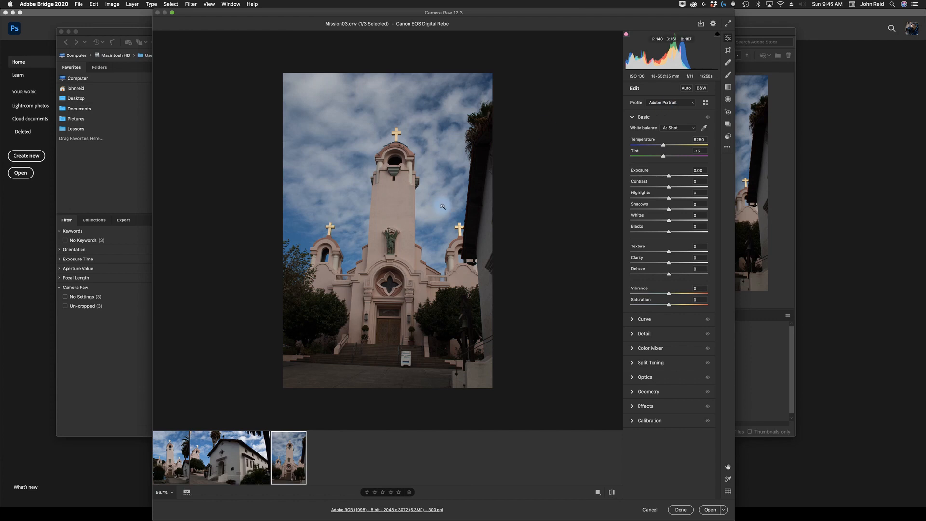
pyautogui.click(693, 104)
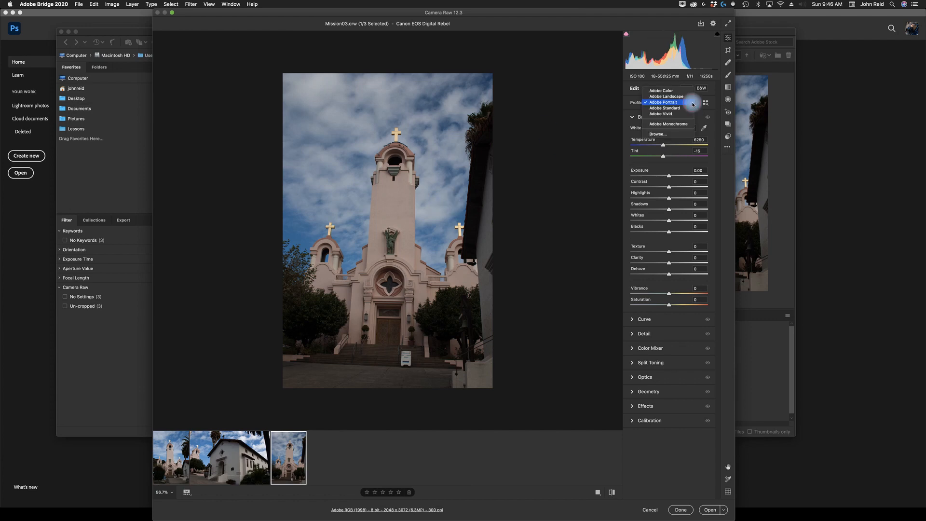
pyautogui.click(669, 96)
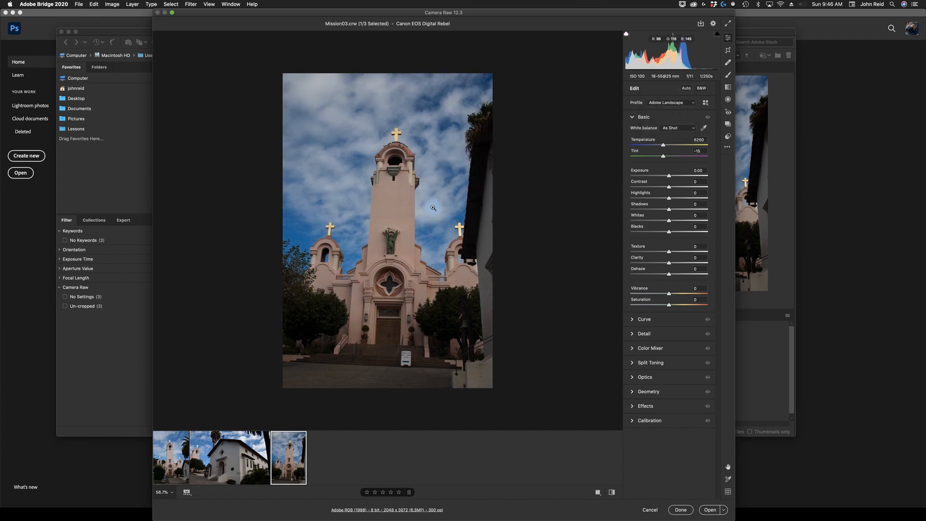
# - Compare the Adobe Standard, Adobe Vivid and Adobe Monochrome profiles, settling on Adobe Color
pyautogui.click(694, 103)
pyautogui.click(671, 114)
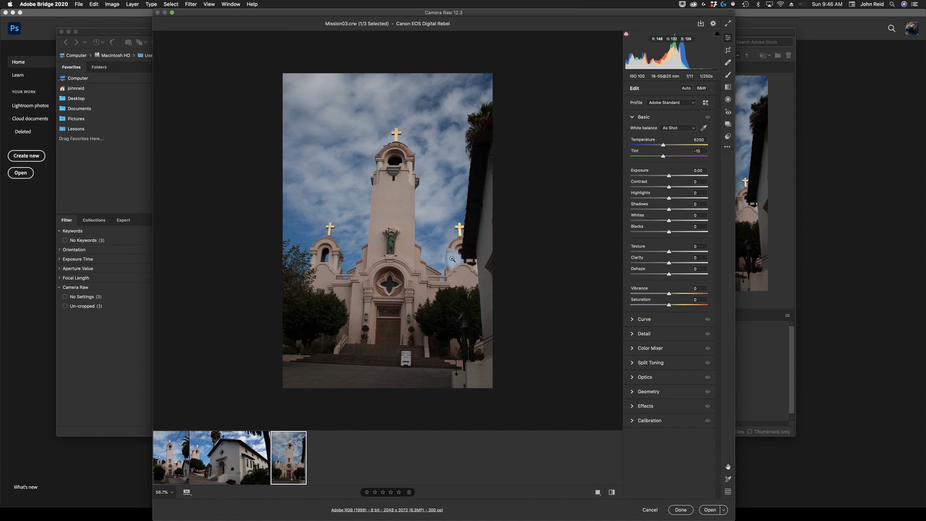
pyautogui.click(693, 104)
pyautogui.click(669, 108)
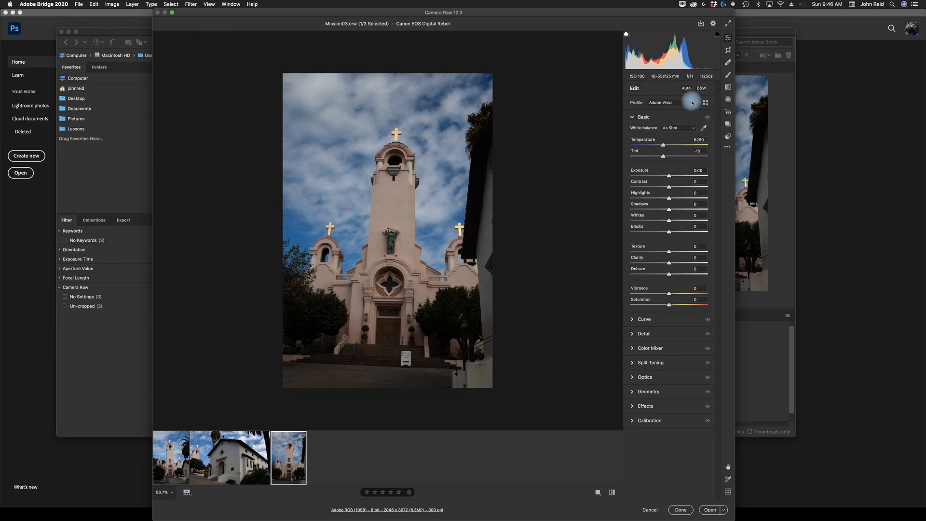
pyautogui.click(684, 103)
pyautogui.click(679, 114)
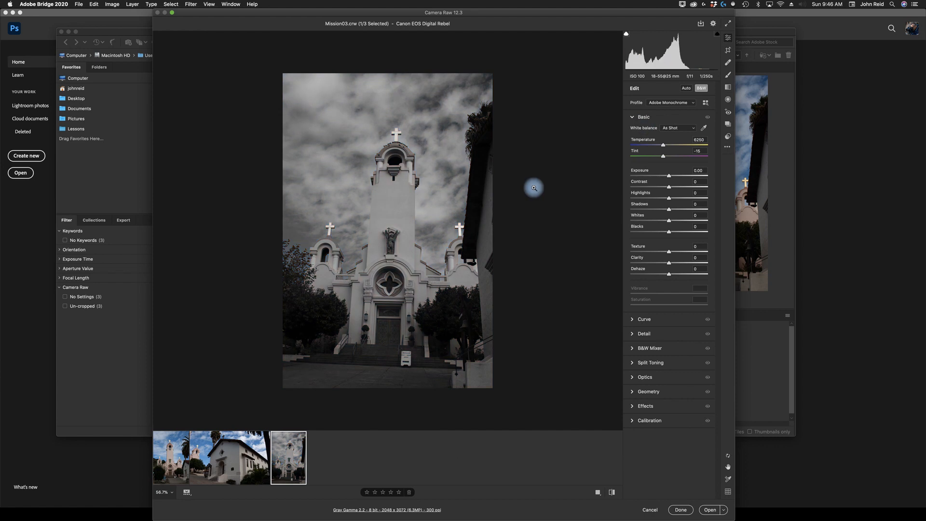
pyautogui.click(692, 102)
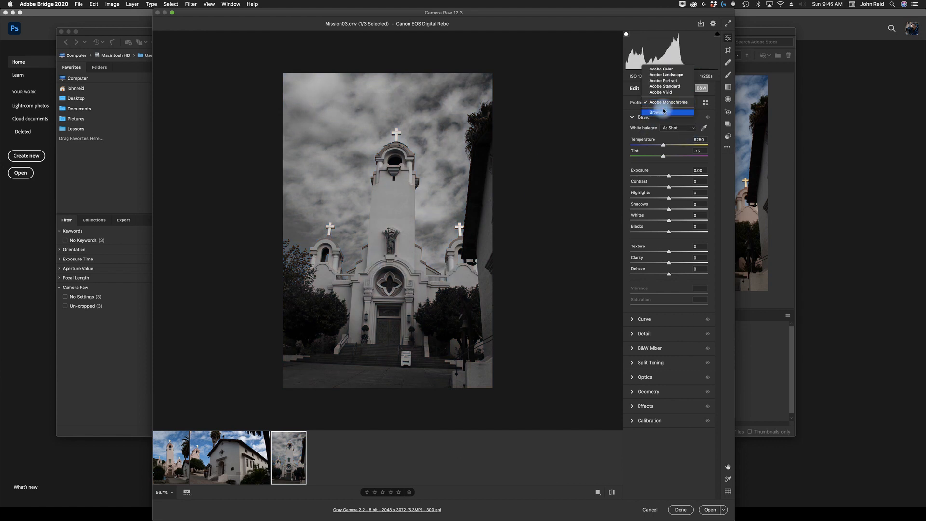
pyautogui.click(660, 70)
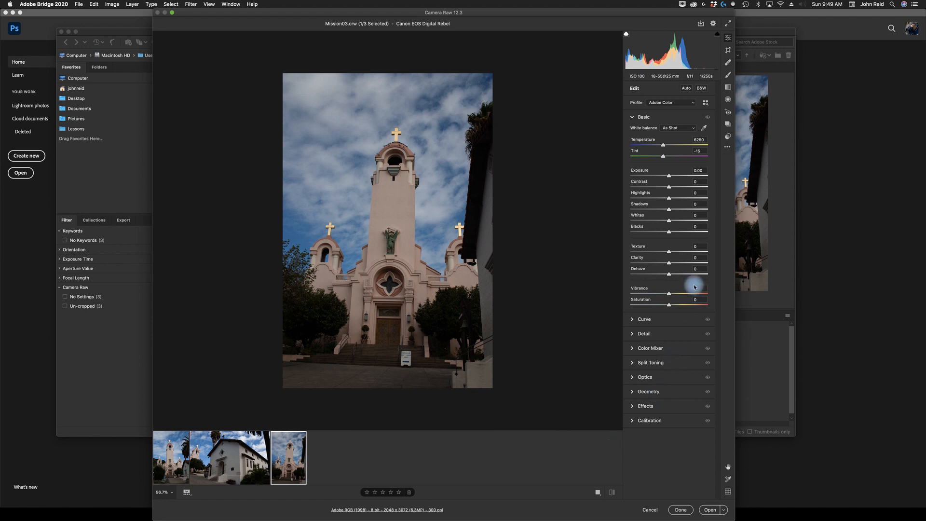
# - Try the Cloudy, Daylight and Tungsten white balance presets in turn, ending on Cloudy
pyautogui.click(693, 129)
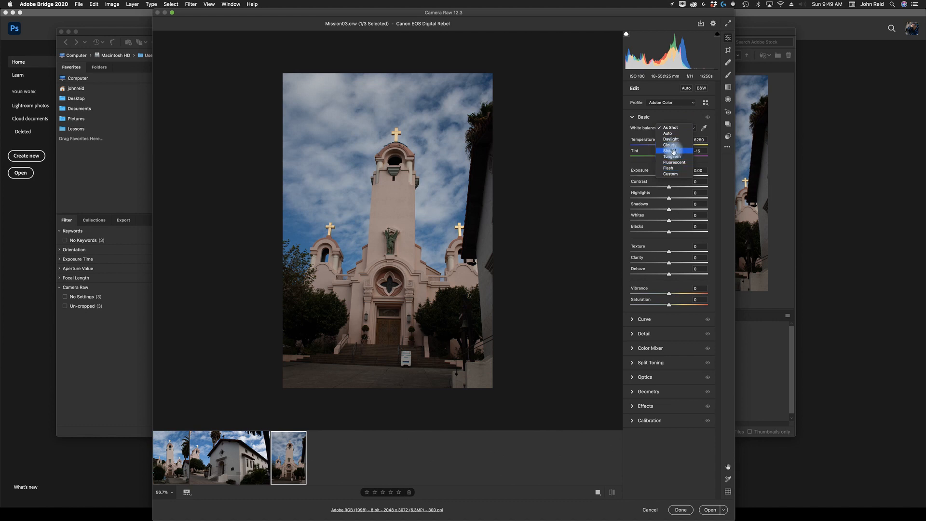
pyautogui.click(674, 146)
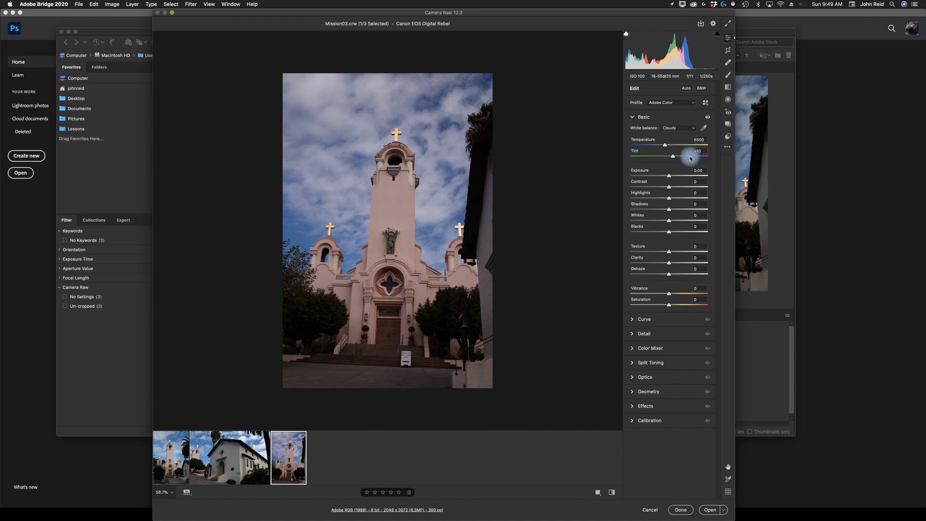
pyautogui.click(694, 128)
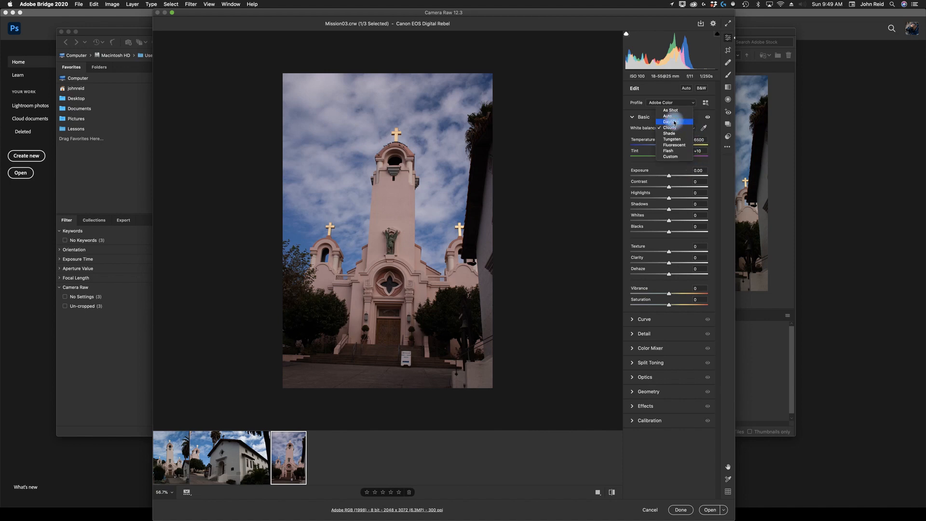
pyautogui.click(672, 122)
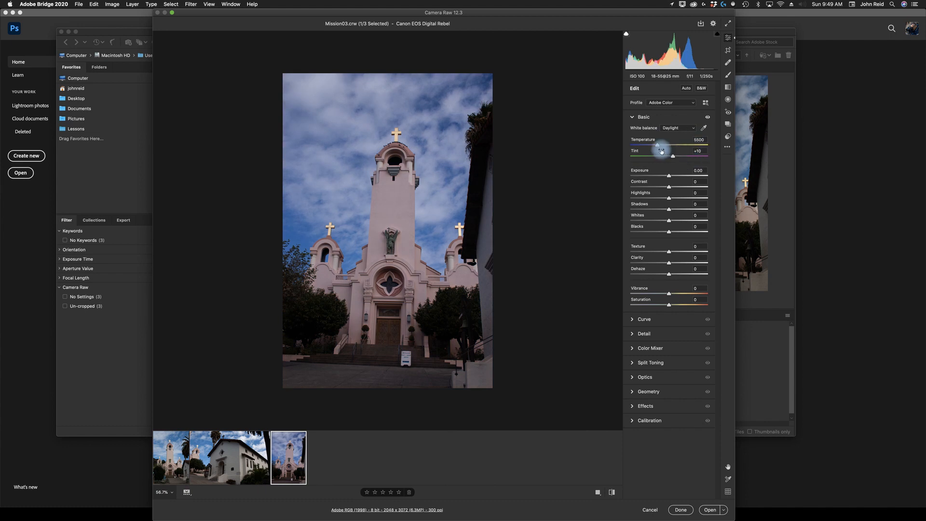
pyautogui.click(693, 128)
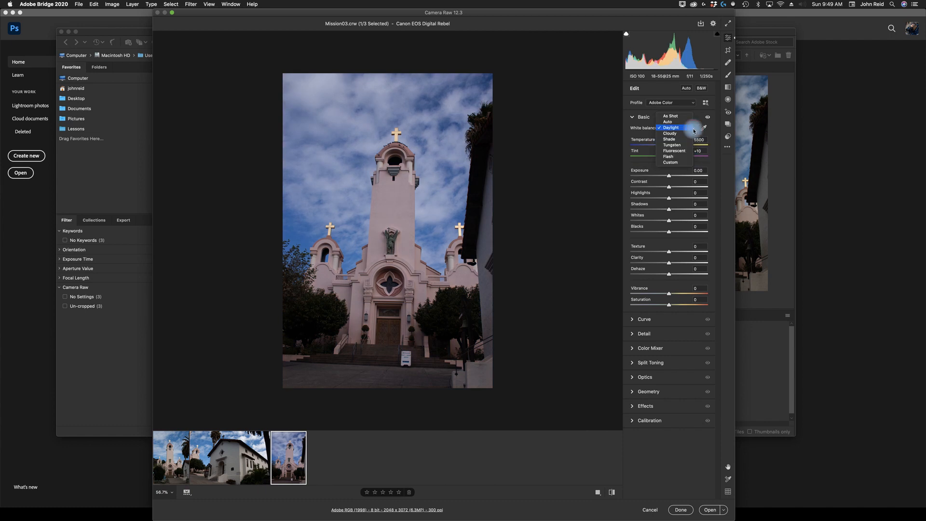
pyautogui.click(666, 146)
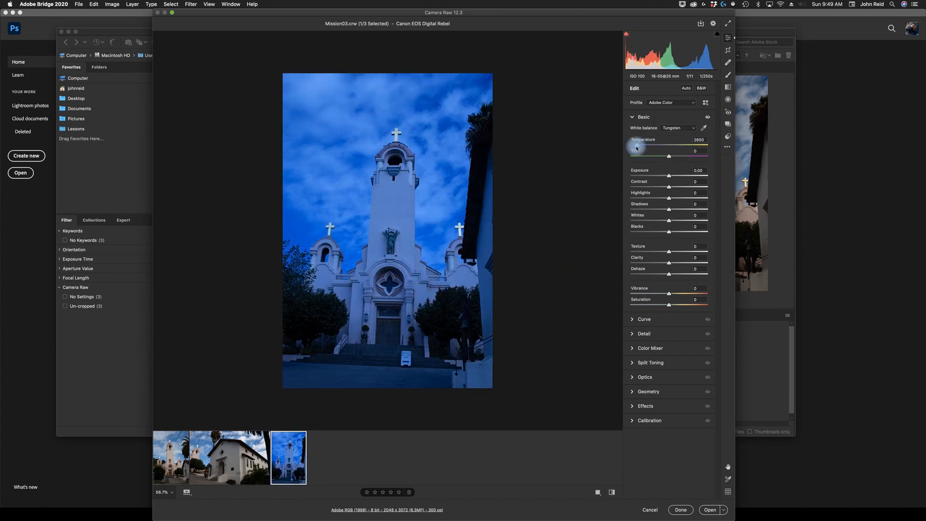
pyautogui.click(691, 128)
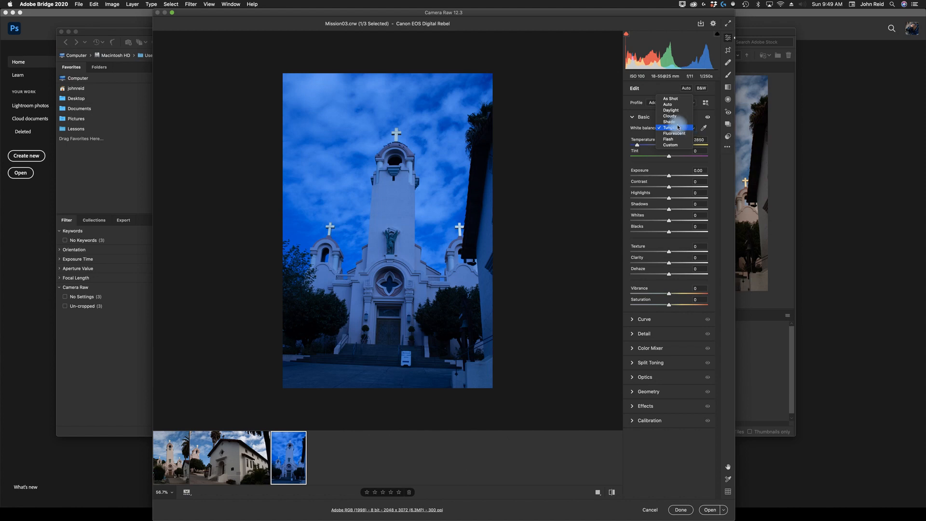
pyautogui.click(674, 112)
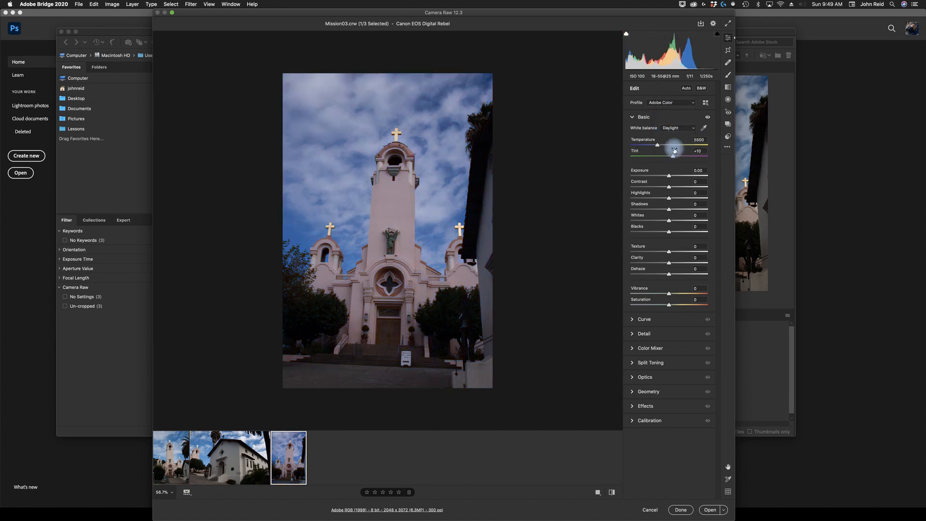
pyautogui.click(691, 128)
pyautogui.click(676, 135)
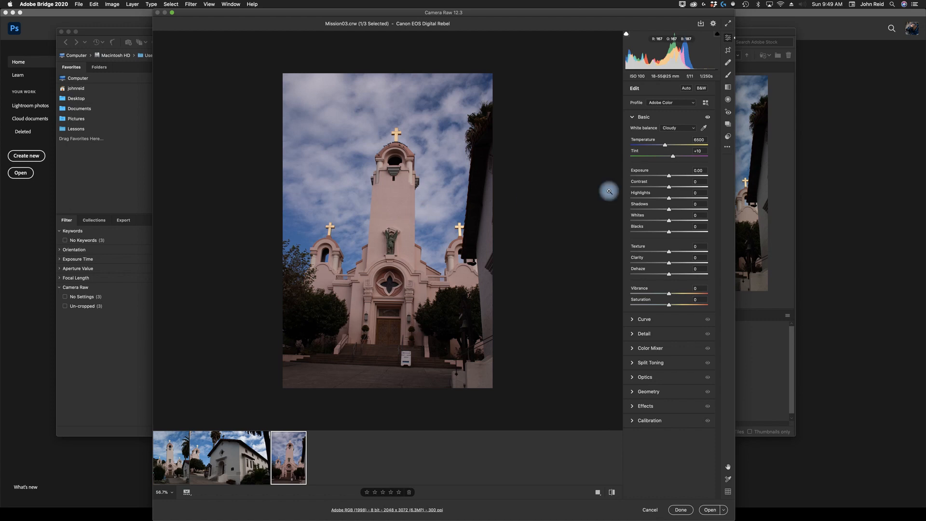
# - Use the White Balance Tool to sample neutral spots in the sky, tower and the sign in front
pyautogui.click(704, 128)
pyautogui.click(323, 86)
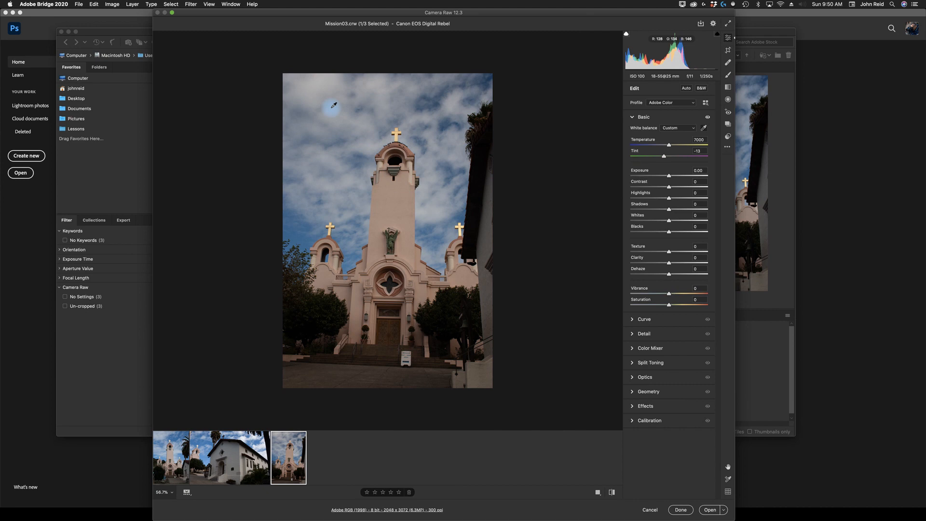
pyautogui.click(329, 155)
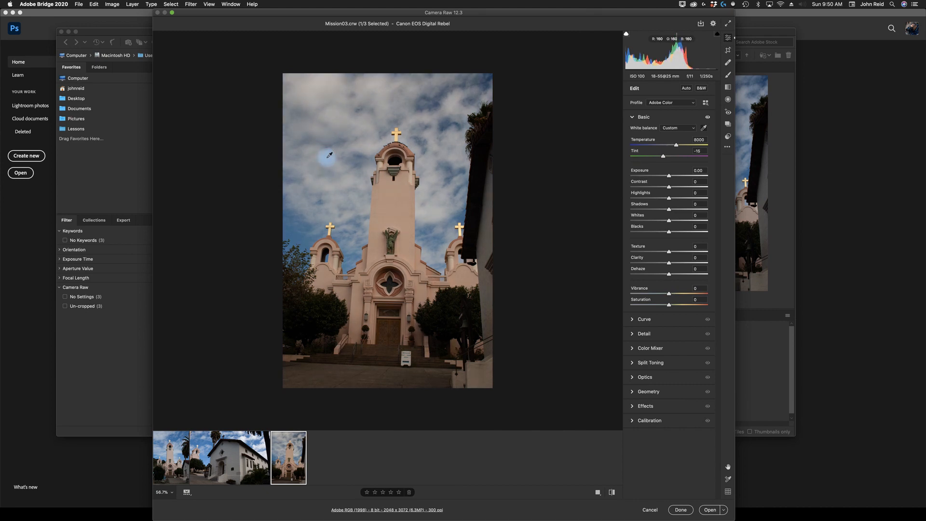
pyautogui.click(351, 179)
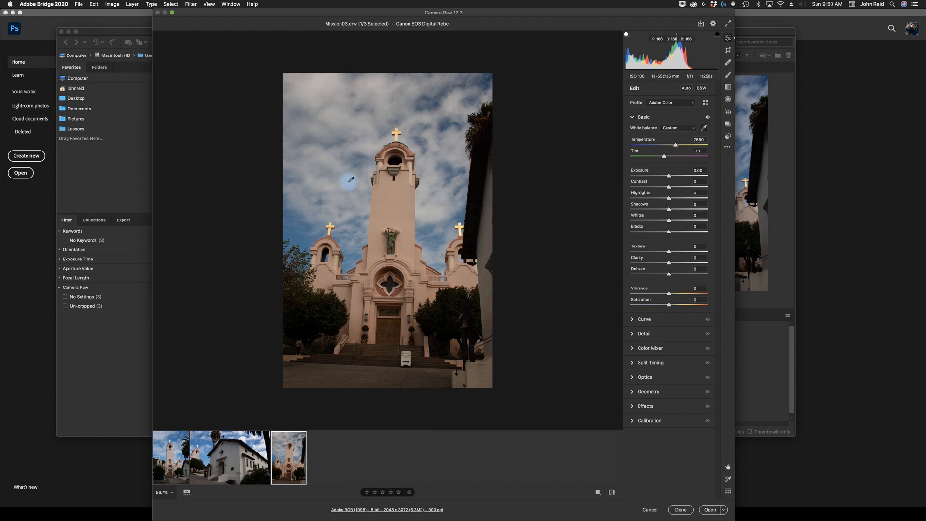
pyautogui.click(388, 197)
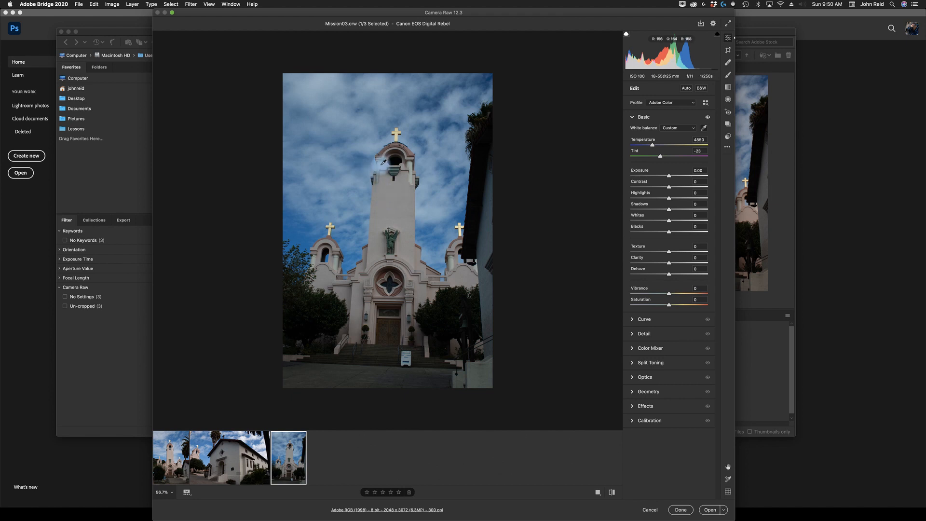
pyautogui.click(382, 163)
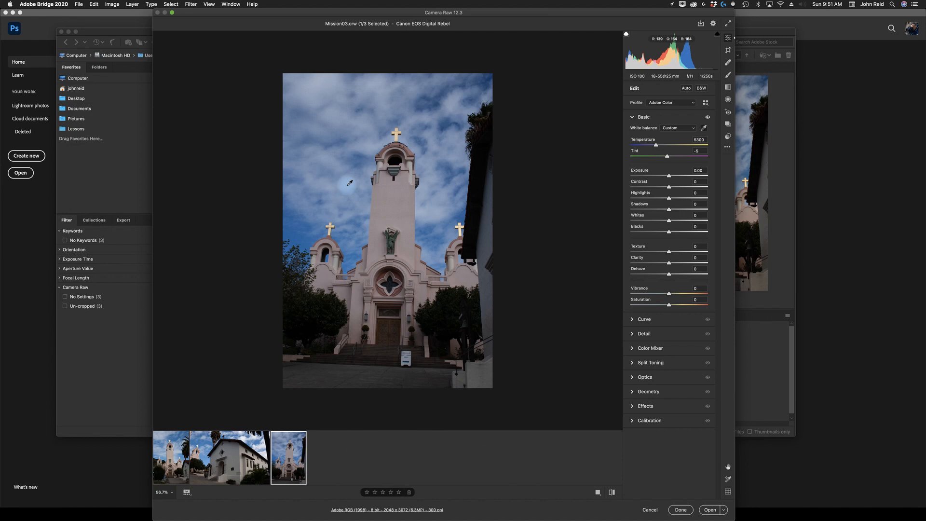
pyautogui.click(406, 357)
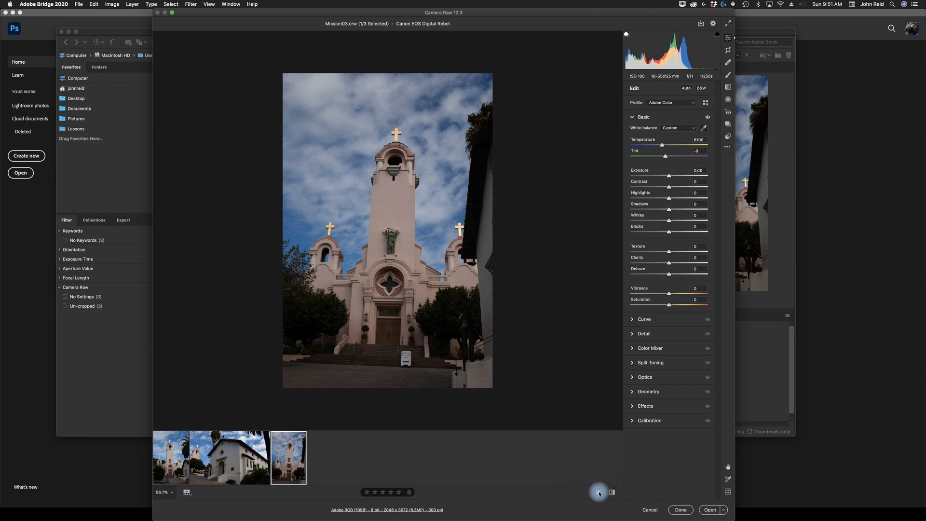
# - Show the side-by-side Before/After view and toggle the image back to default settings
pyautogui.click(599, 494)
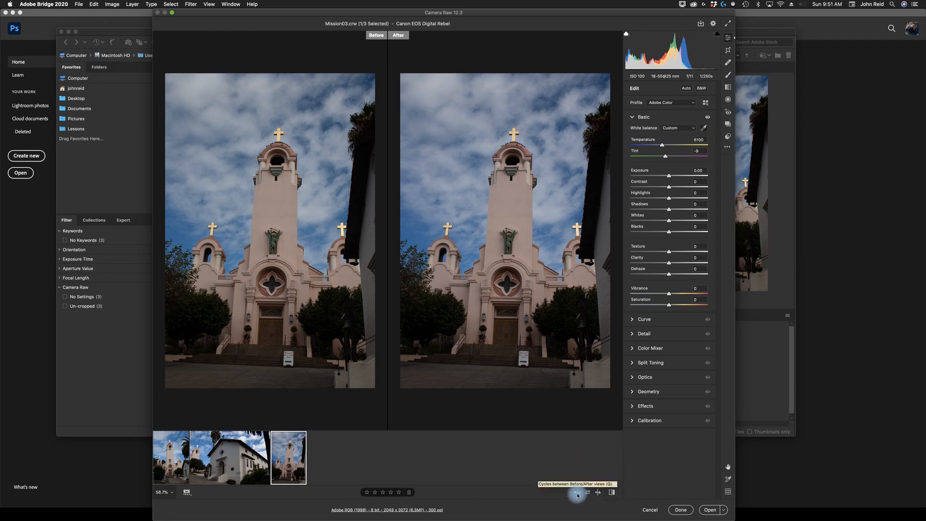
pyautogui.click(612, 492)
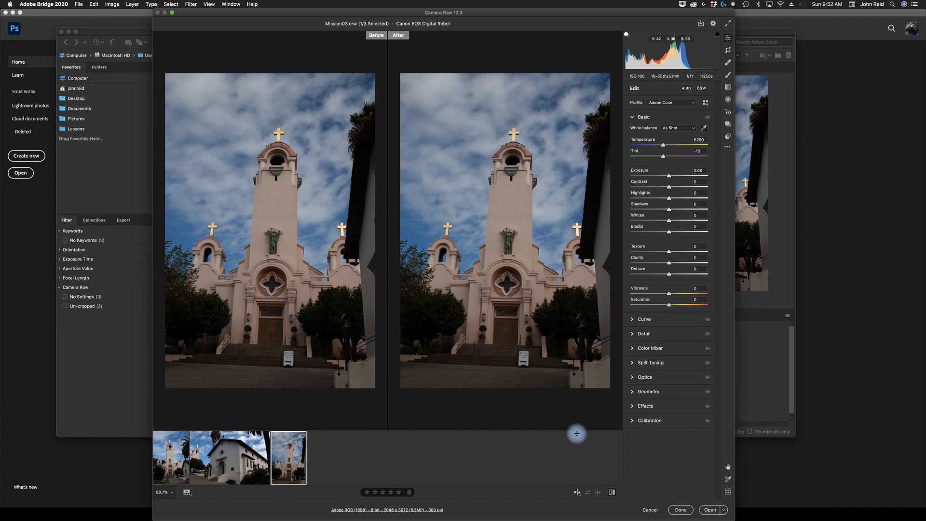
# - Cycle through the Before/After comparison layouts and return to the single view
pyautogui.click(579, 492)
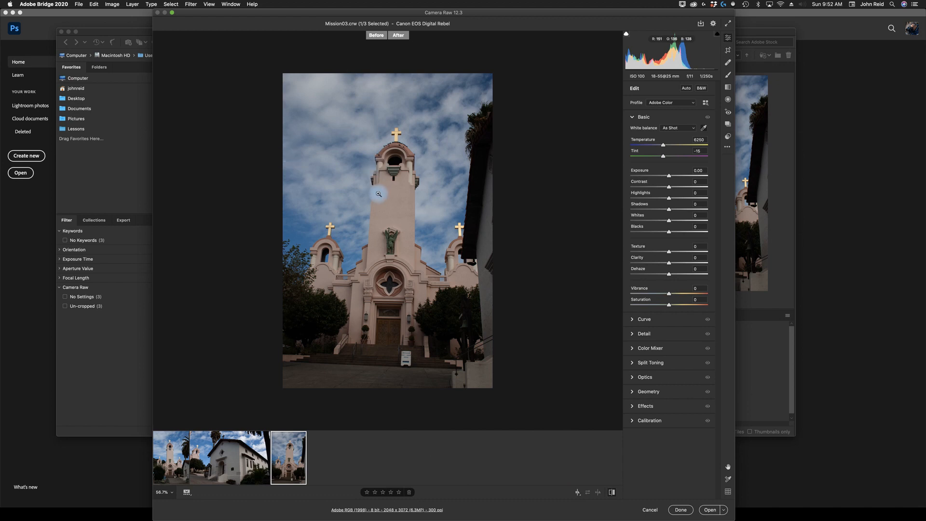
pyautogui.click(576, 492)
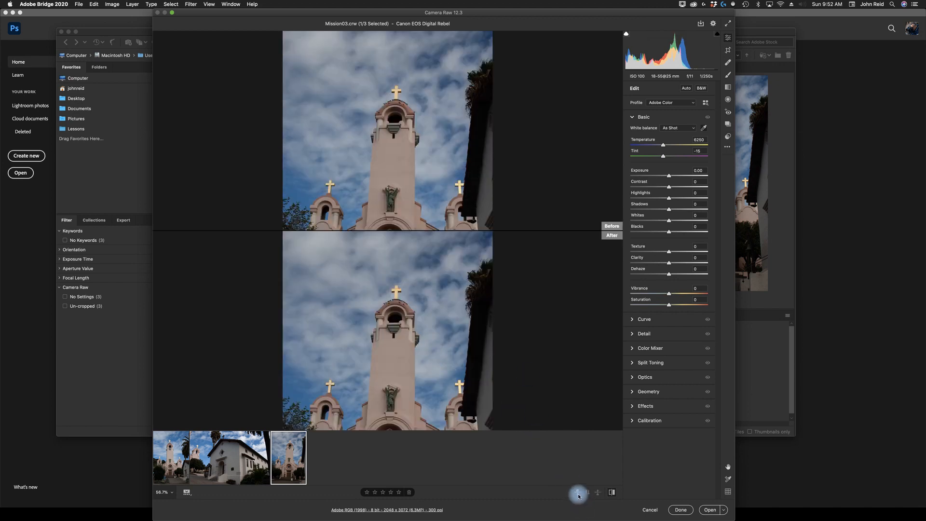
pyautogui.click(579, 495)
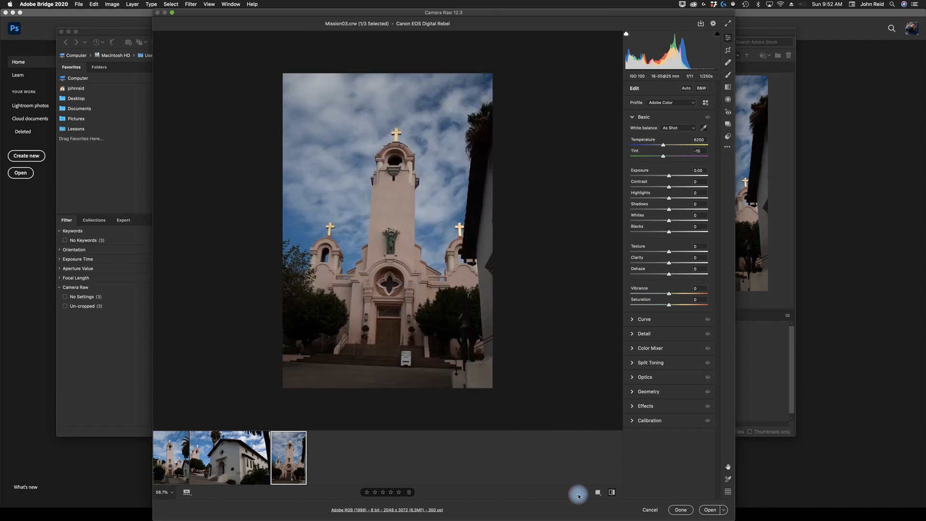
pyautogui.click(598, 496)
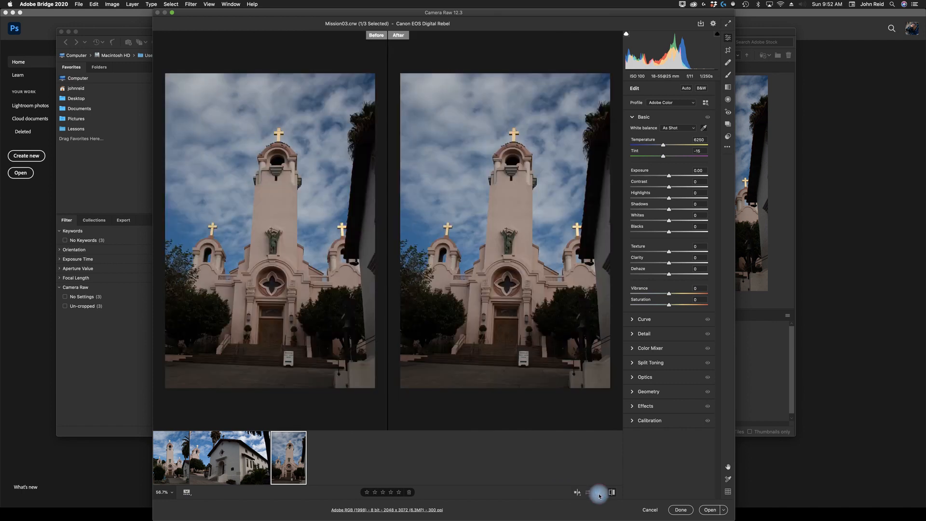
pyautogui.click(579, 493)
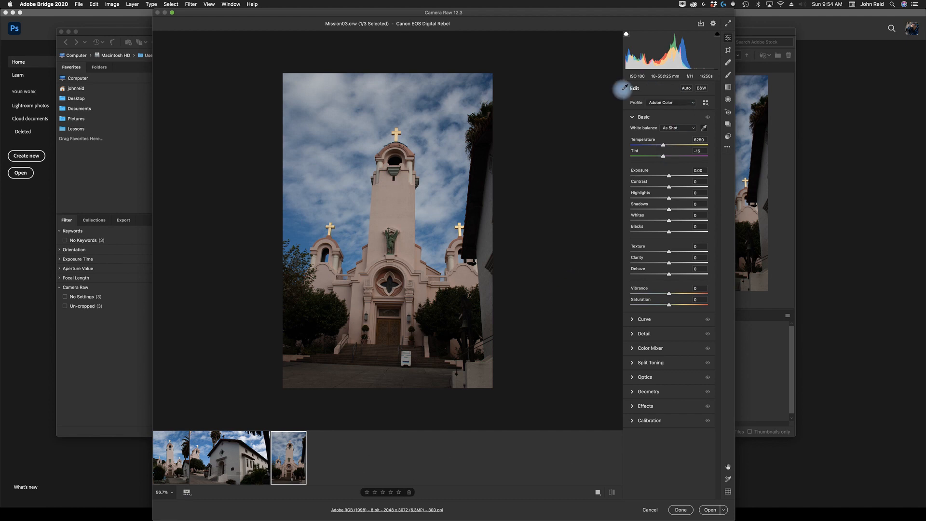
# - Try the Auto tone adjustment and switch it off again
pyautogui.click(687, 89)
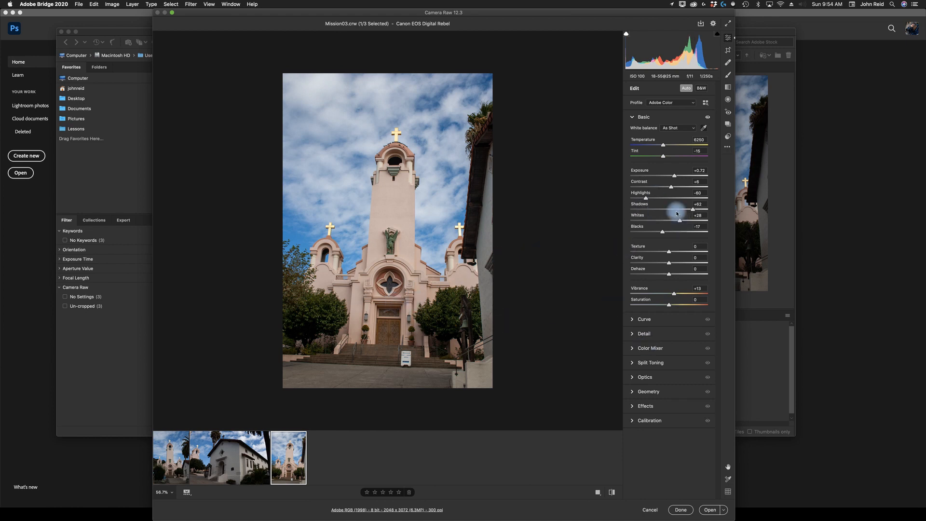
pyautogui.click(691, 90)
pyautogui.click(688, 90)
pyautogui.click(687, 90)
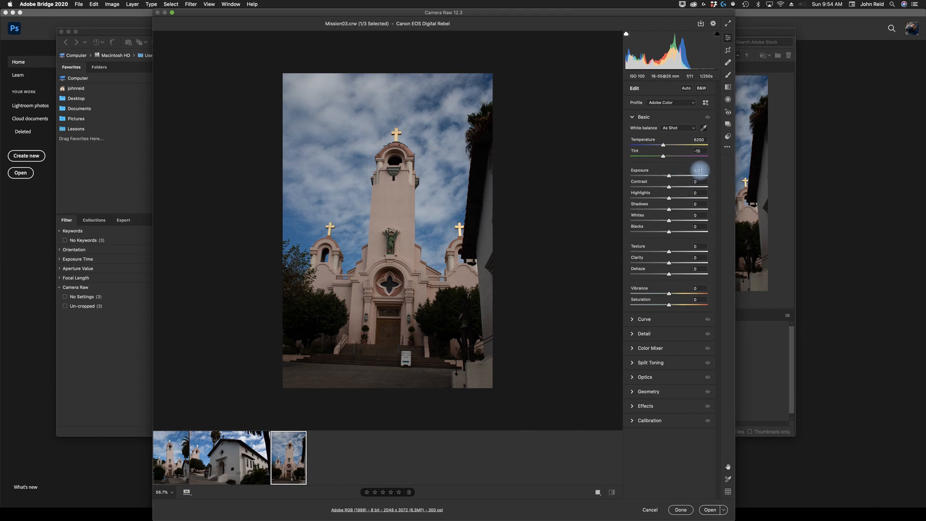
# - Set Exposure to +0.50 and Highlights to -20 in the Basic section
pyautogui.write('050')
pyautogui.press('BackSpace')
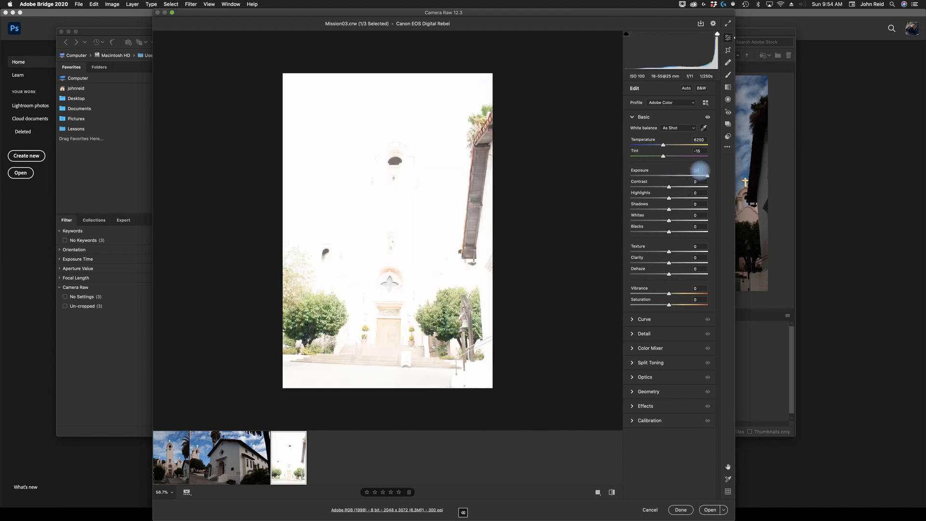
pyautogui.write('.50')
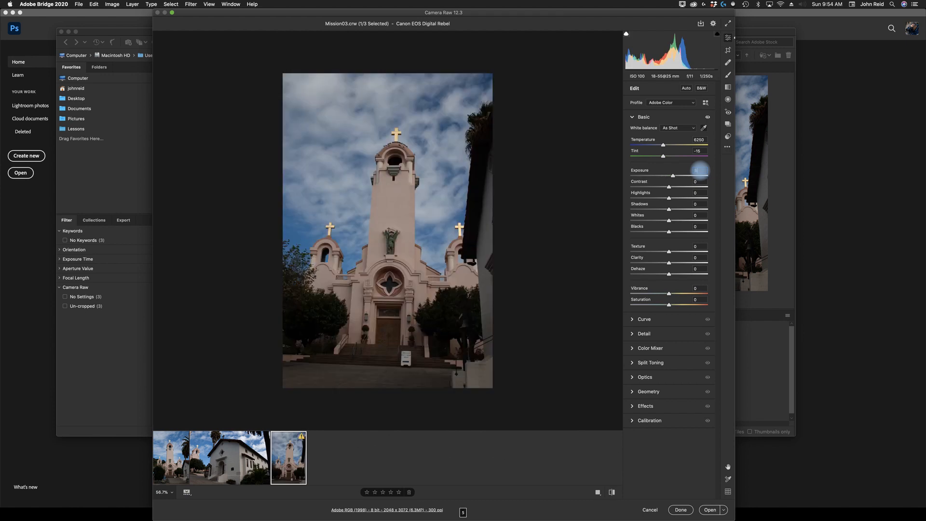
pyautogui.click(702, 181)
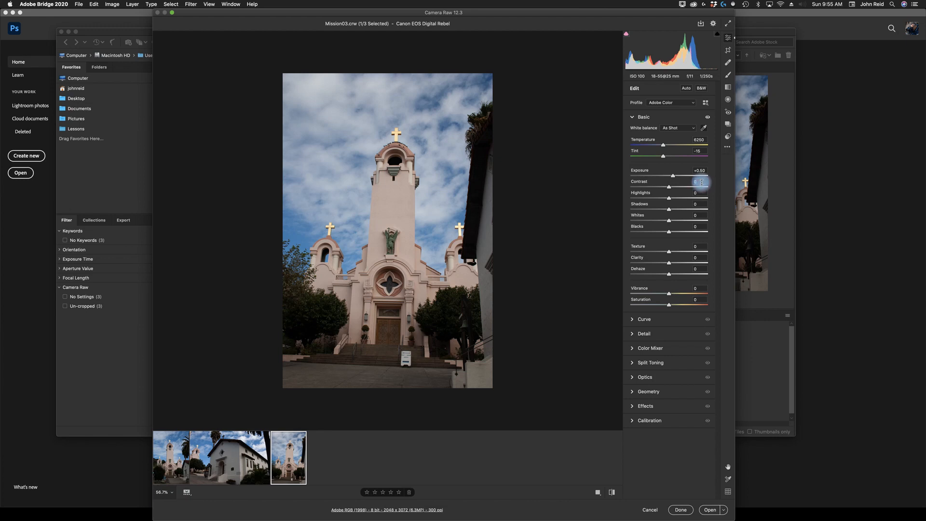
pyautogui.click(699, 195)
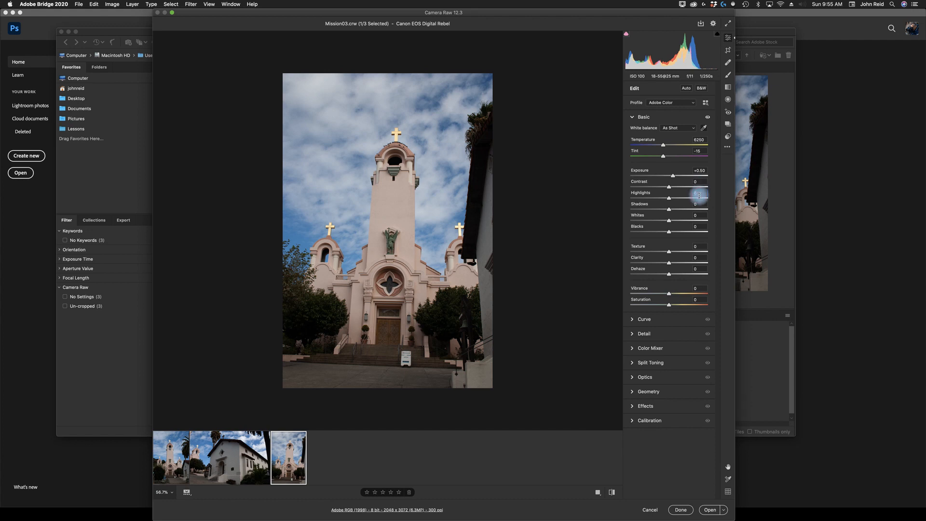
pyautogui.write('-20')
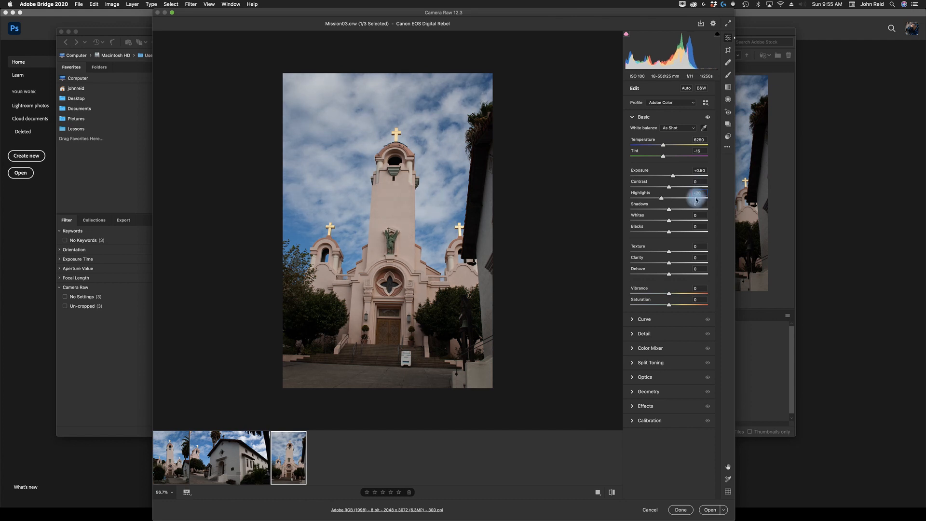
# - Set Shadows to +70 and Whites to +20 in the Basic section
pyautogui.click(701, 204)
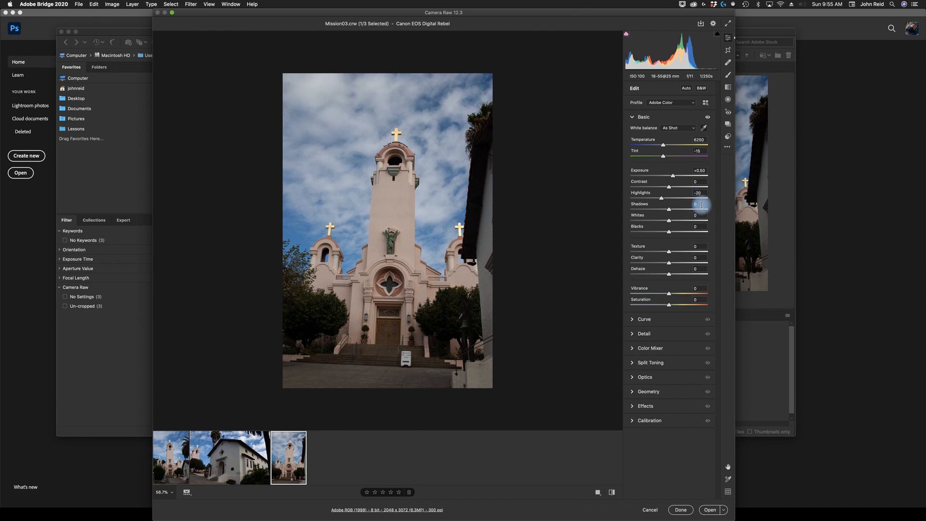
pyautogui.write('70')
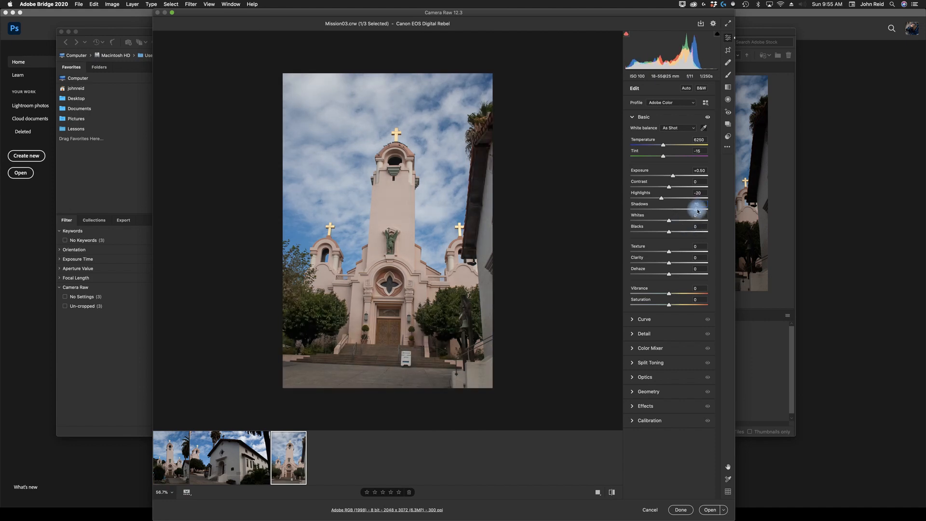
pyautogui.moveTo(697, 211)
pyautogui.mouseDown()
pyautogui.moveTo(674, 212)
pyautogui.moveTo(702, 210)
pyautogui.mouseUp()
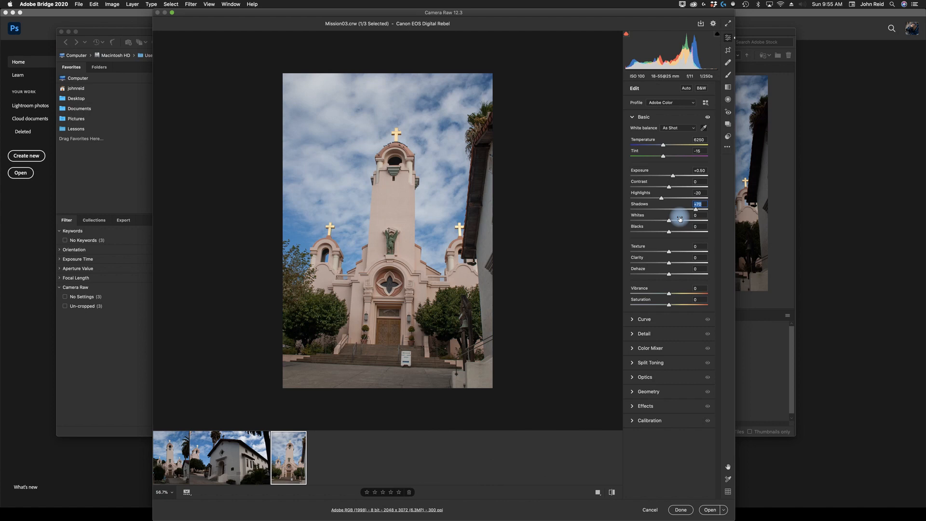
pyautogui.click(699, 216)
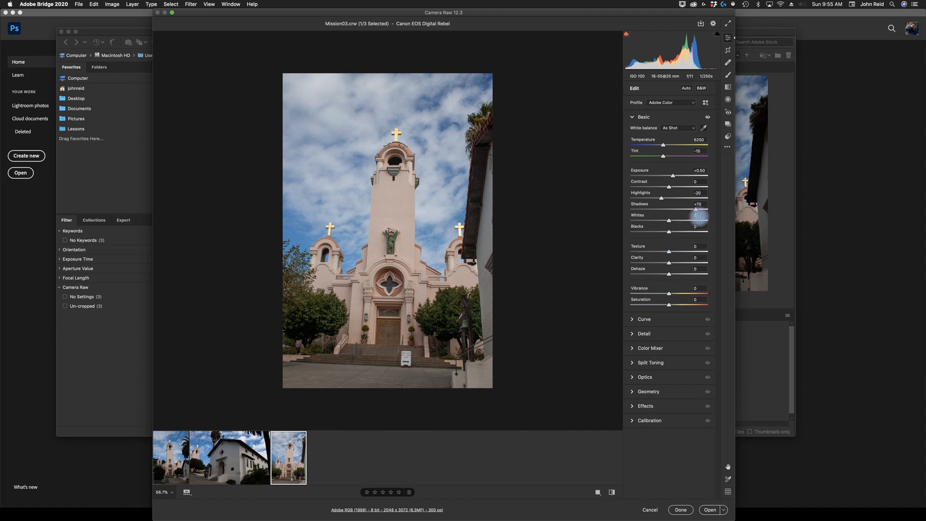
pyautogui.write('20')
pyautogui.press('Return')
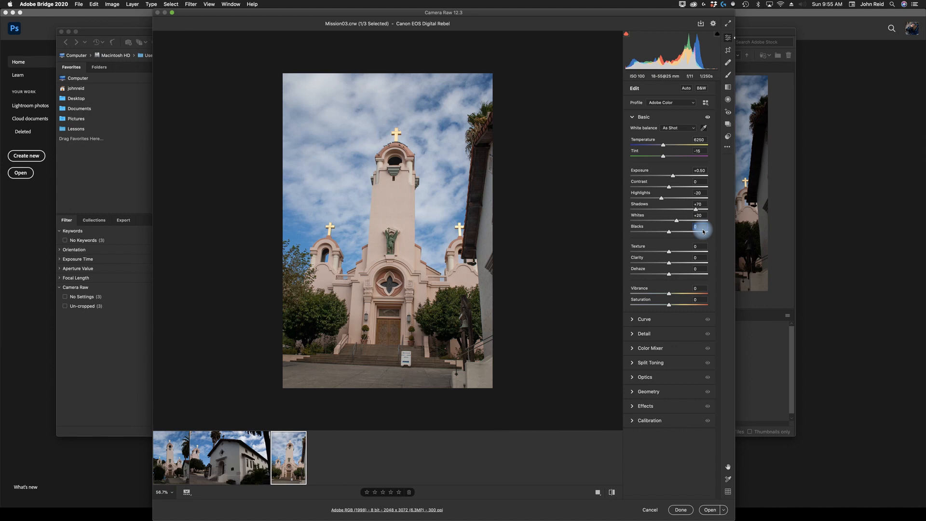
# - Set Blacks to -10 and Clarity to +20
pyautogui.write('-10')
pyautogui.press('Return')
pyautogui.click(698, 260)
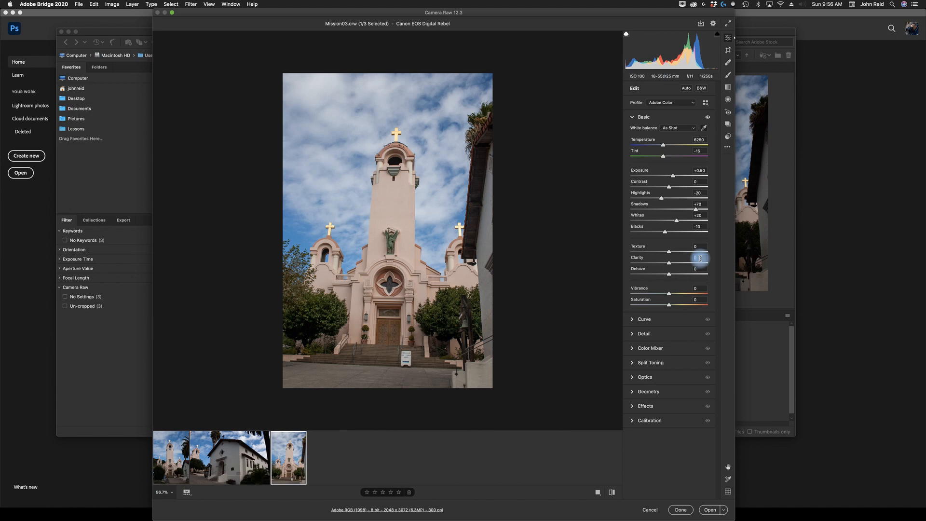
pyautogui.write('20')
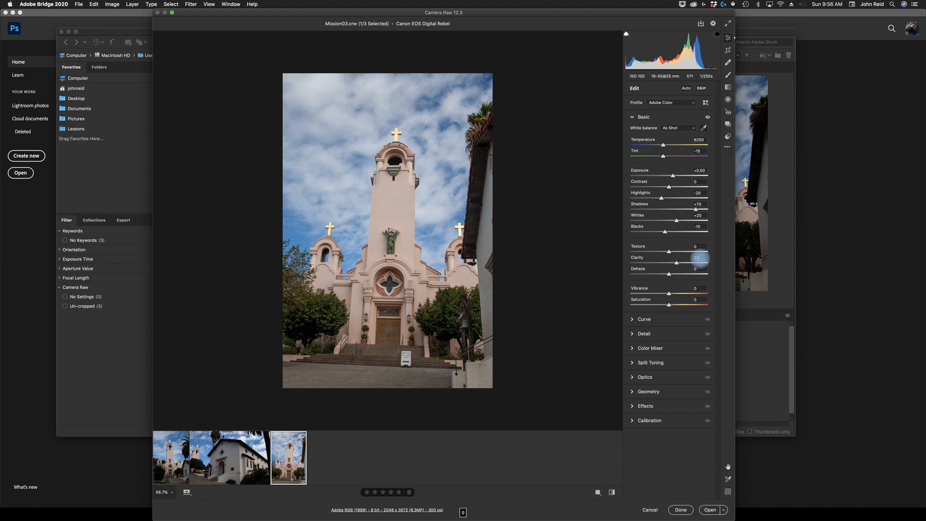
# - Set Vibrance to +20, leaving Saturation at its default
pyautogui.click(696, 289)
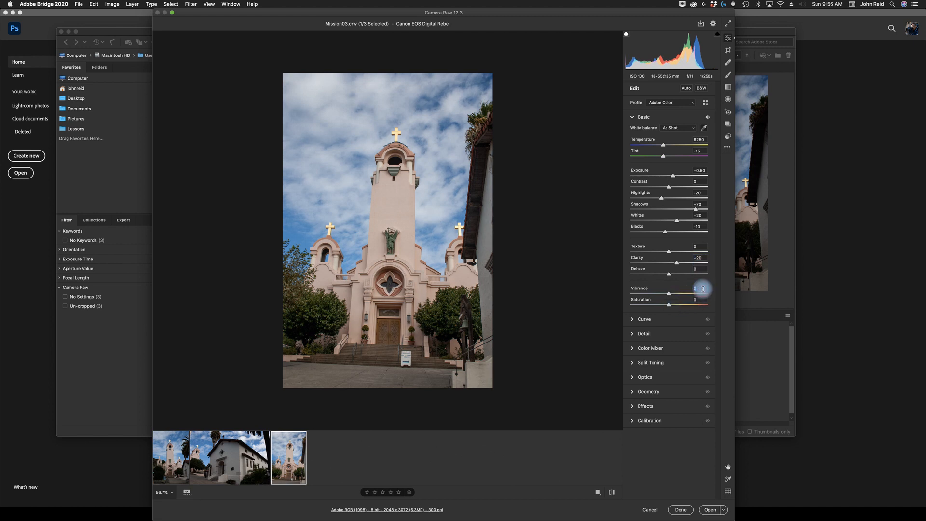
pyautogui.write('20')
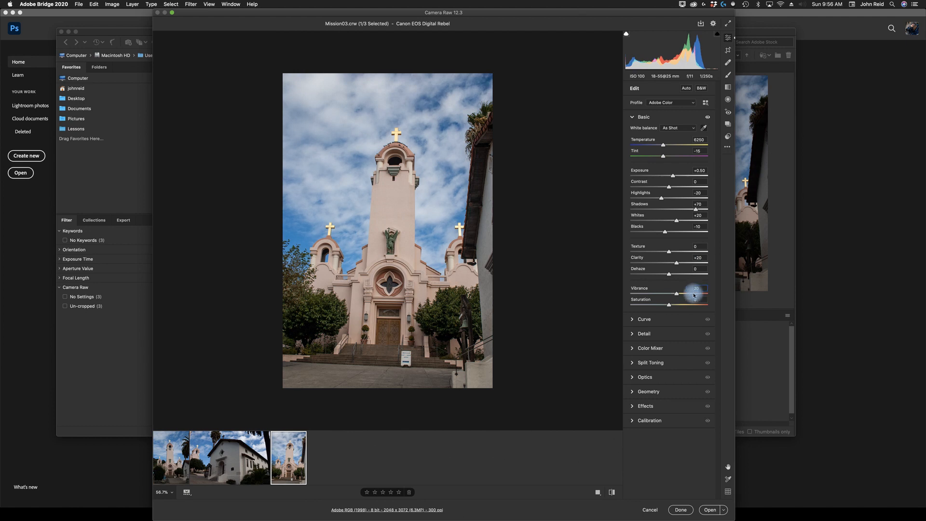
pyautogui.click(670, 295)
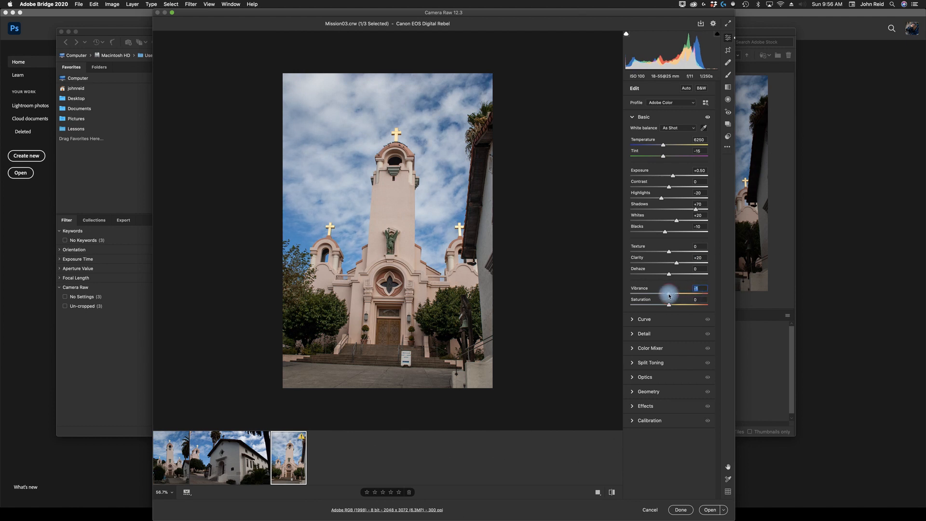
pyautogui.moveTo(671, 295)
pyautogui.mouseDown()
pyautogui.moveTo(709, 299)
pyautogui.moveTo(674, 296)
pyautogui.moveTo(669, 307)
pyautogui.moveTo(722, 306)
pyautogui.moveTo(670, 306)
pyautogui.mouseUp()
pyautogui.doubleClick(670, 305)
pyautogui.moveTo(671, 296); pyautogui.dragTo(677, 295)
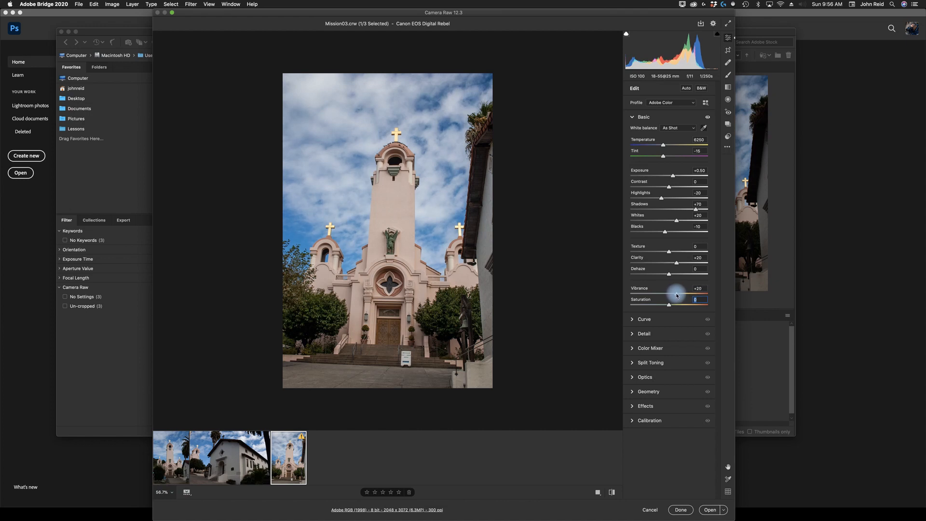
pyautogui.moveTo(677, 296); pyautogui.dragTo(676, 296)
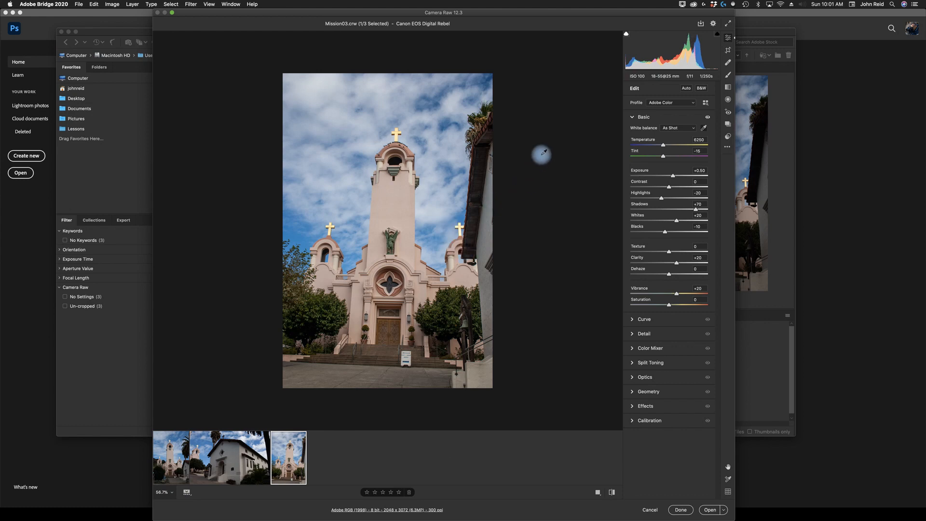
# - Open the Detail section and expand its Sharpening controls while viewing the tower's cross at 300%
pyautogui.click(397, 136)
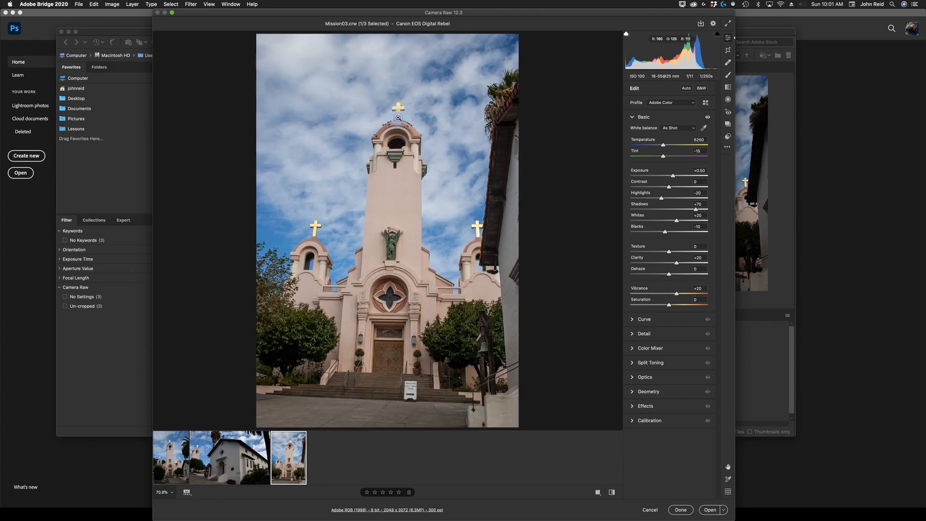
pyautogui.click(399, 117)
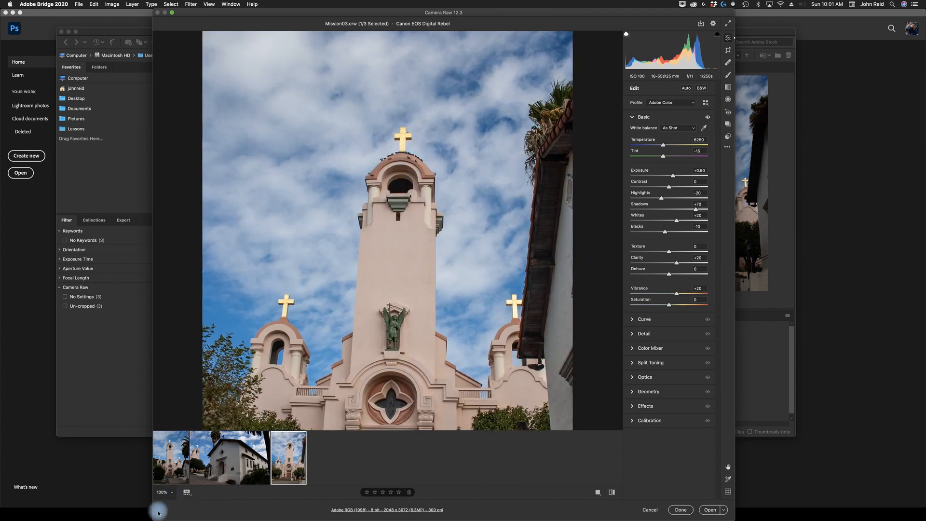
pyautogui.click(171, 494)
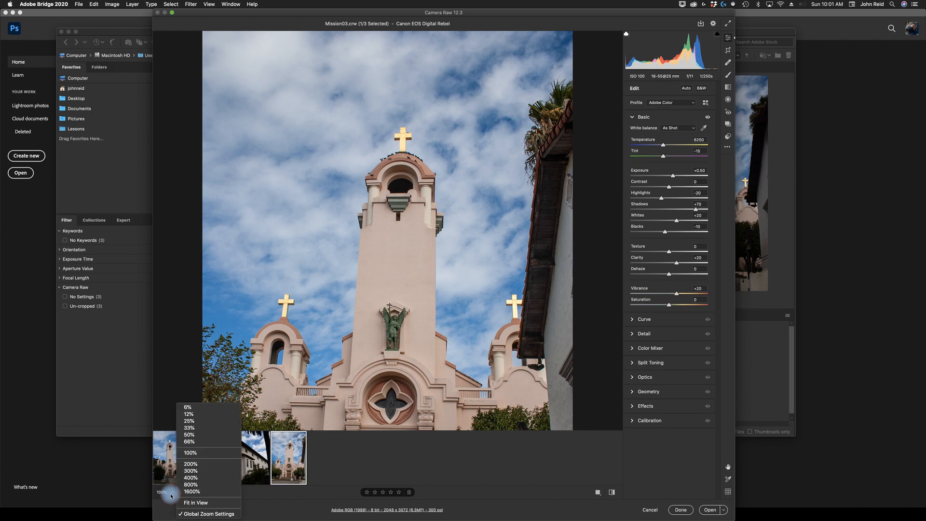
pyautogui.click(194, 471)
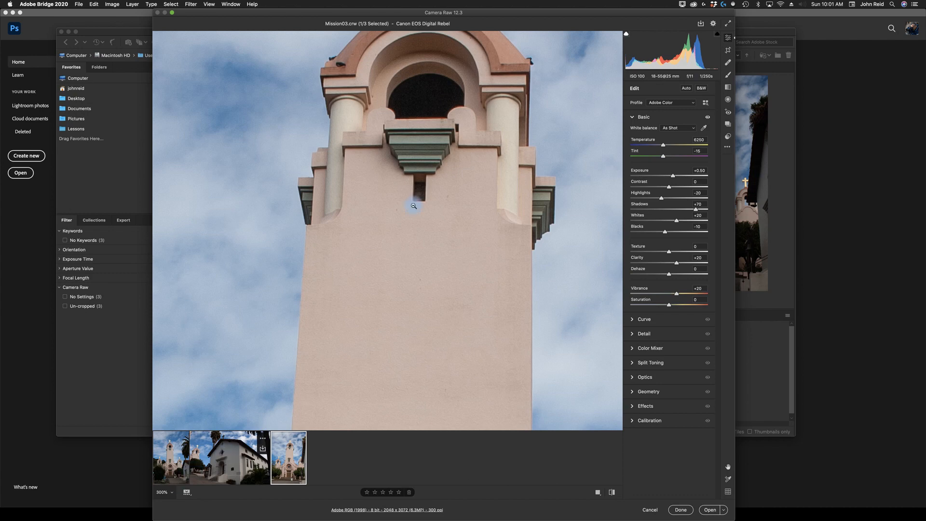
pyautogui.press('space')
pyautogui.moveTo(462, 137); pyautogui.dragTo(468, 351)
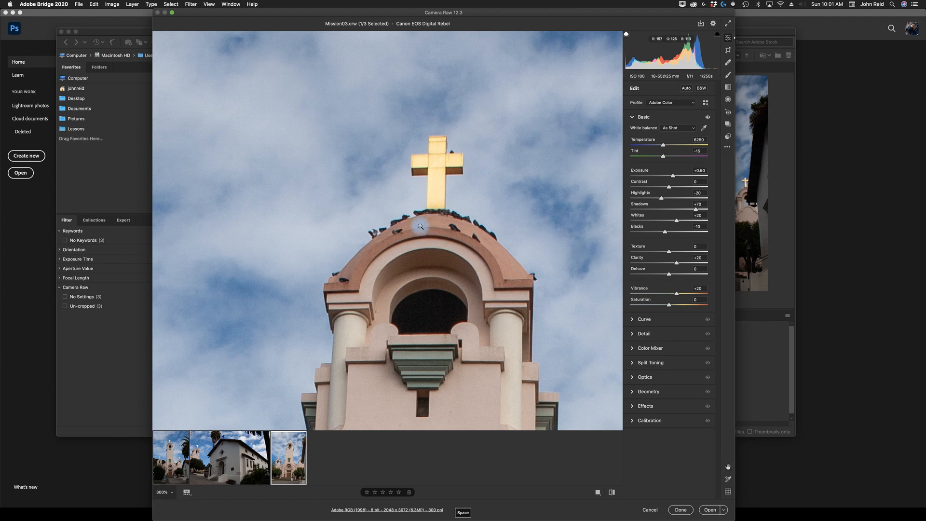
pyautogui.click(632, 118)
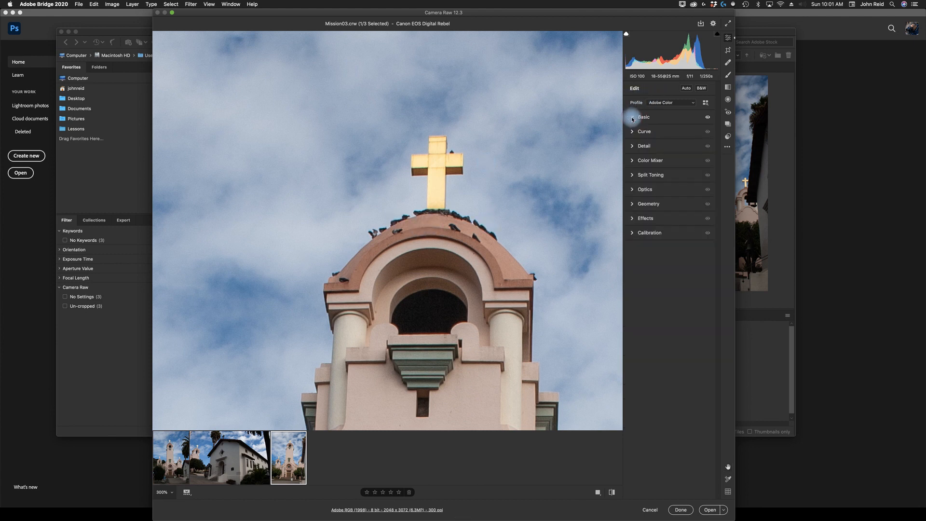
pyautogui.click(633, 147)
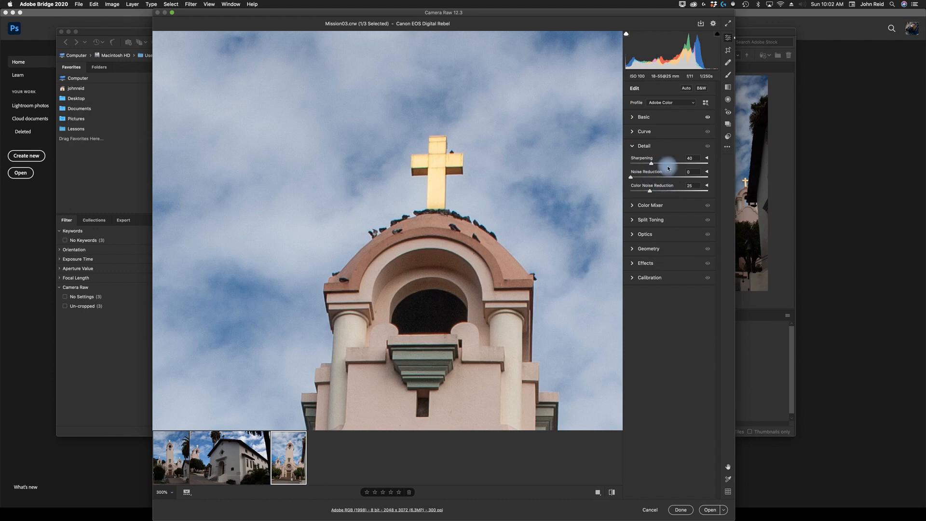
pyautogui.click(708, 158)
pyautogui.click(708, 159)
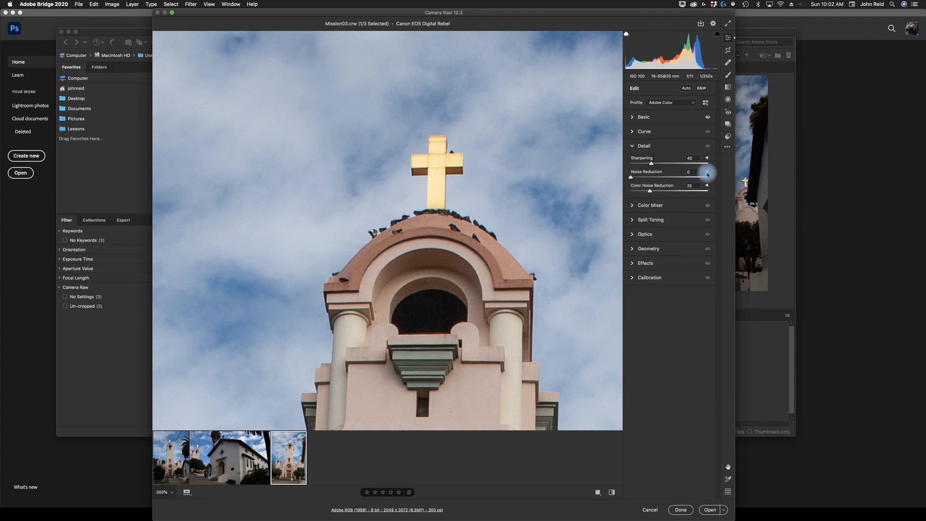
pyautogui.click(708, 173)
pyautogui.click(708, 172)
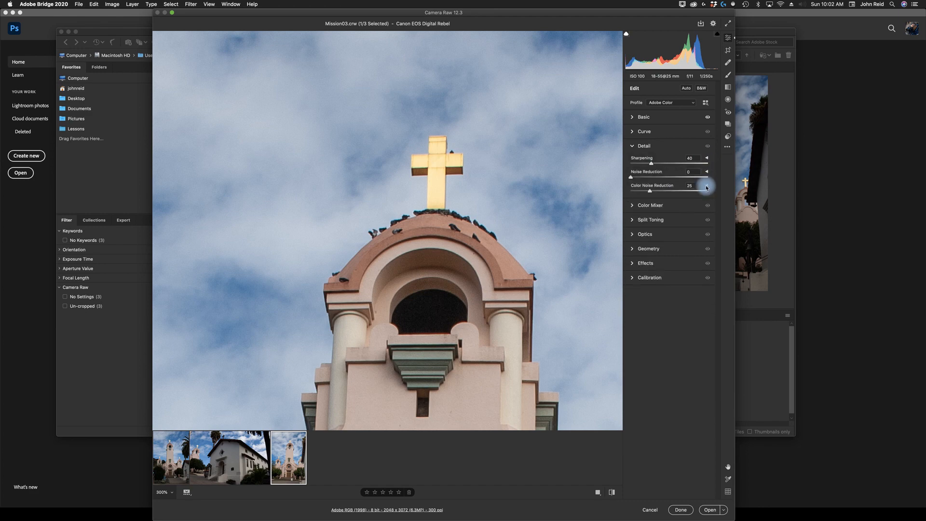
pyautogui.click(707, 186)
pyautogui.click(707, 186)
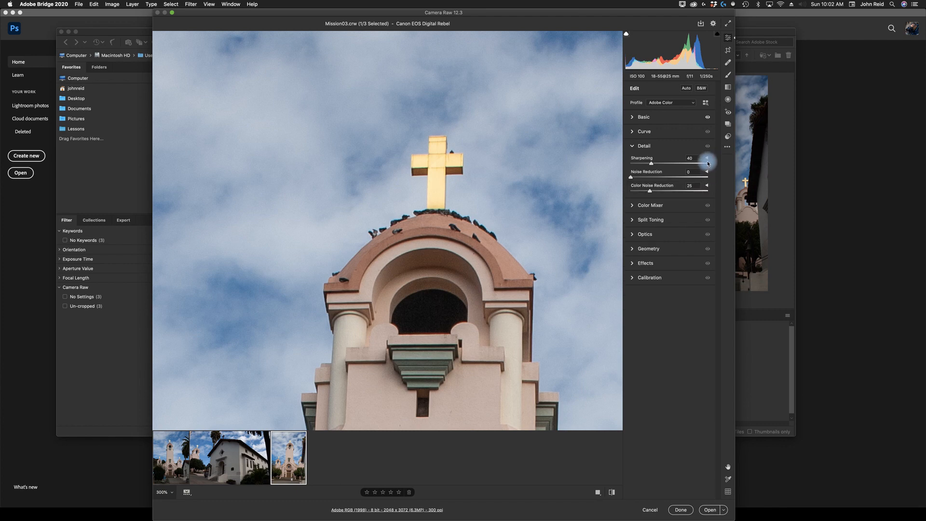
pyautogui.click(708, 158)
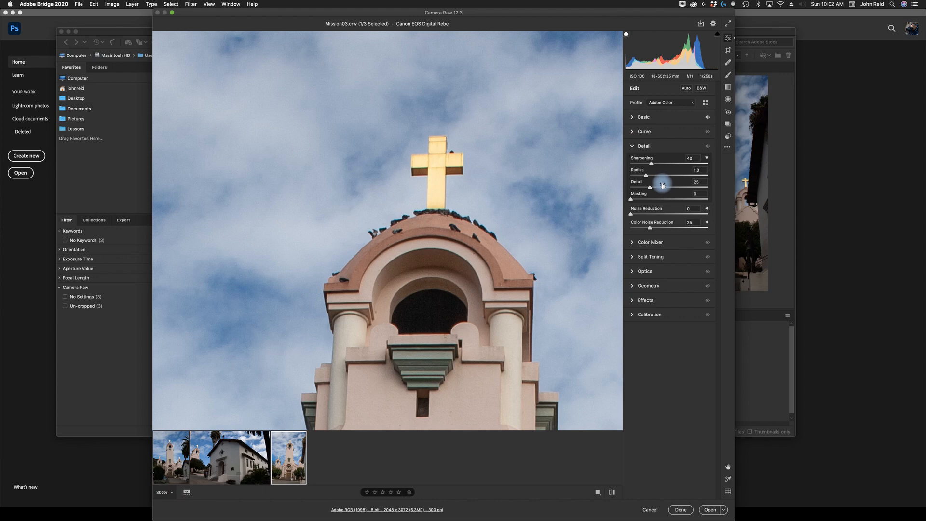
# - Set Sharpening amount to 100 and Radius to 0.9
pyautogui.click(689, 161)
pyautogui.moveTo(654, 167); pyautogui.dragTo(684, 167)
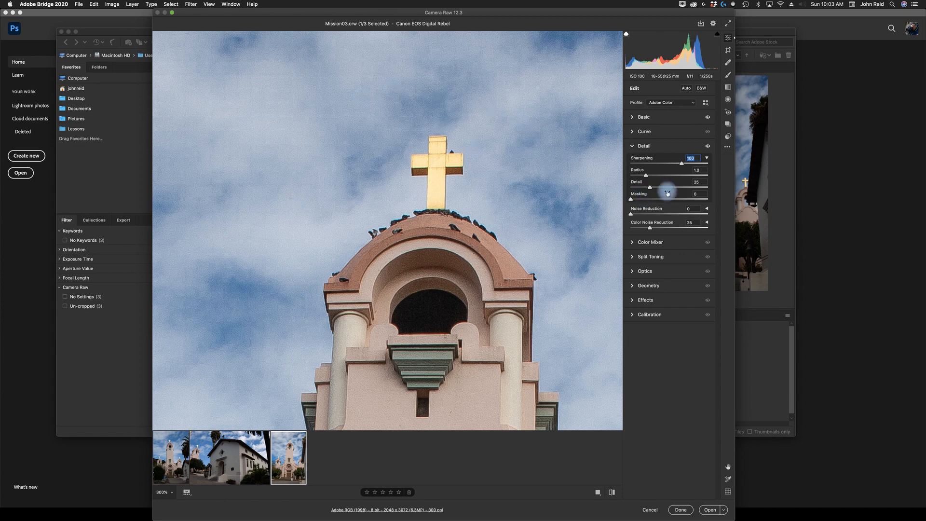
pyautogui.click(700, 170)
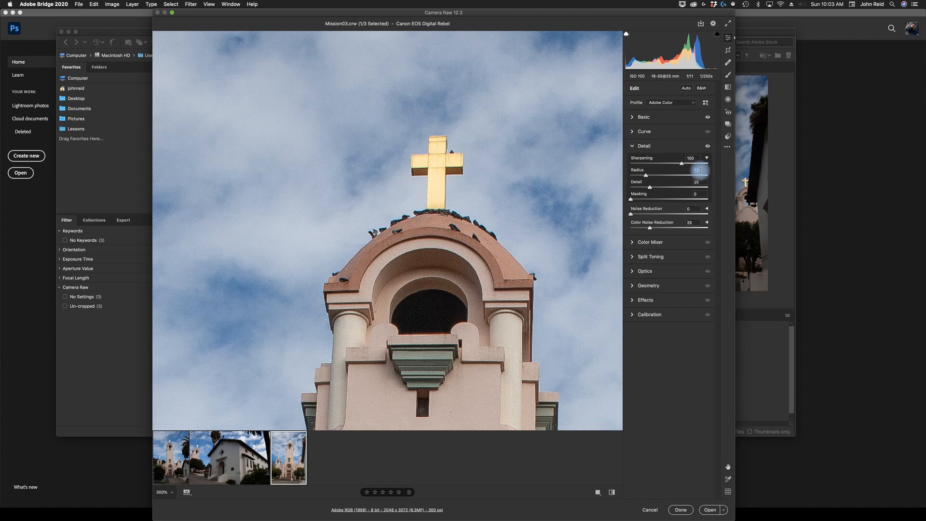
pyautogui.write('0.9')
pyautogui.press('Return')
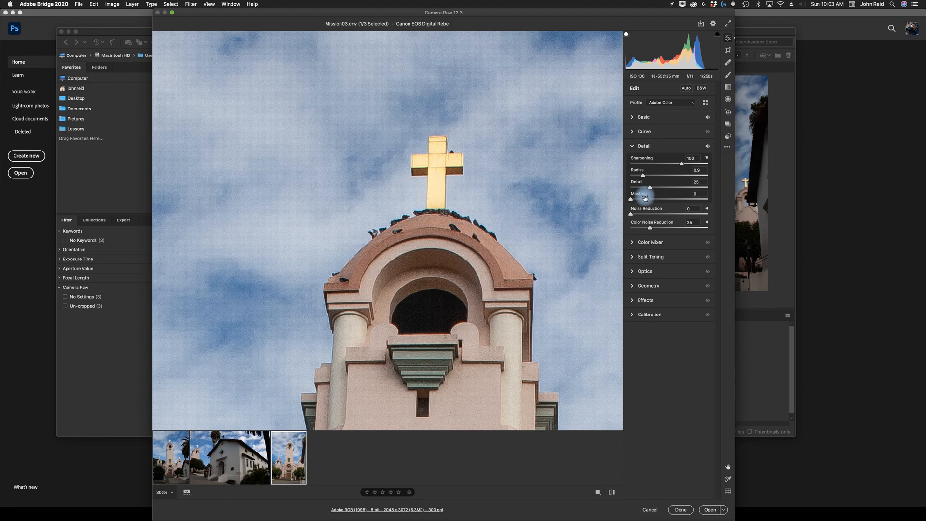
# - Set sharpening Masking to 85 while previewing the mask
pyautogui.press('alt')
pyautogui.press('alt')
pyautogui.moveTo(630, 199); pyautogui.dragTo(661, 203)
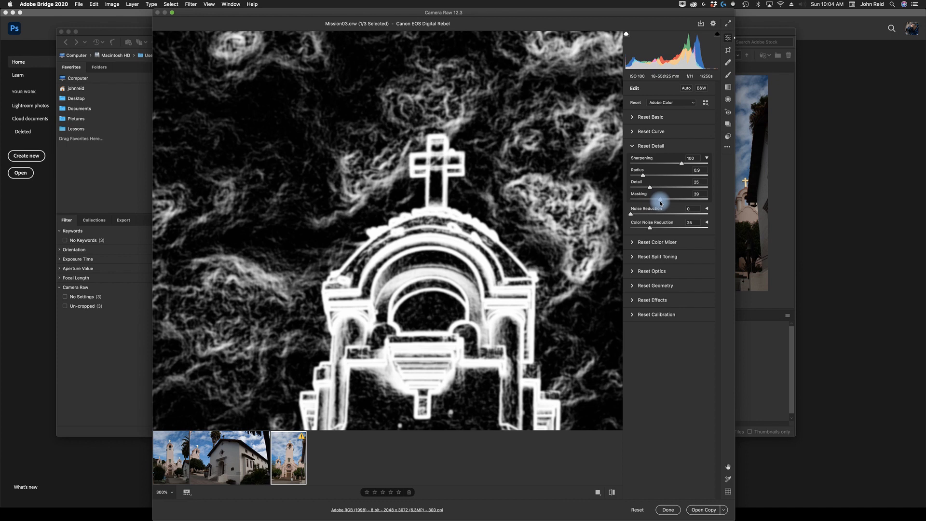
pyautogui.moveTo(661, 202); pyautogui.dragTo(696, 198)
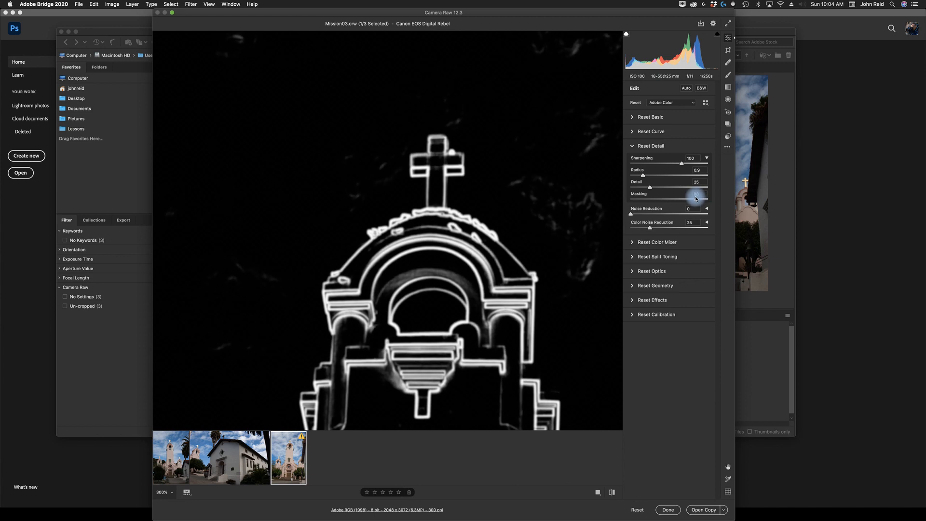
pyautogui.moveTo(697, 198); pyautogui.dragTo(695, 198)
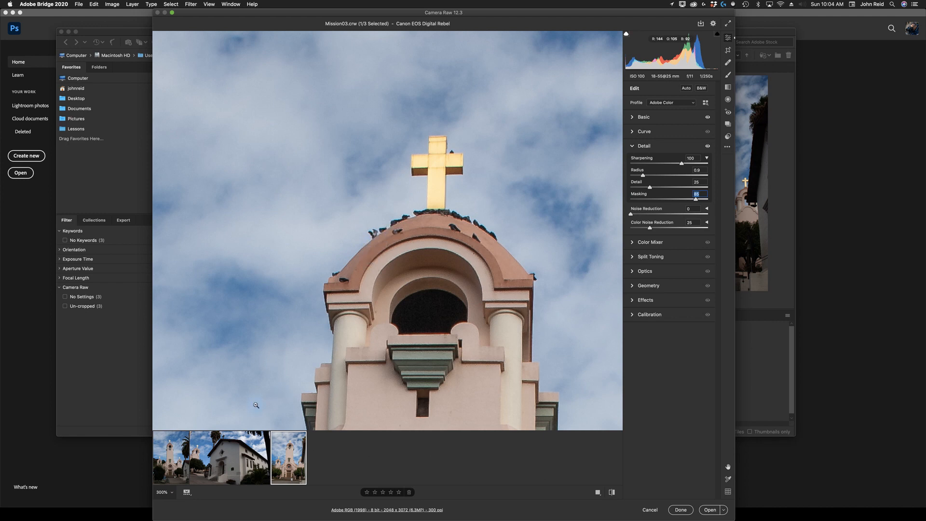
# - Lower the Sharpening amount to 70 while inspecting the dome edge at 800%
pyautogui.click(166, 492)
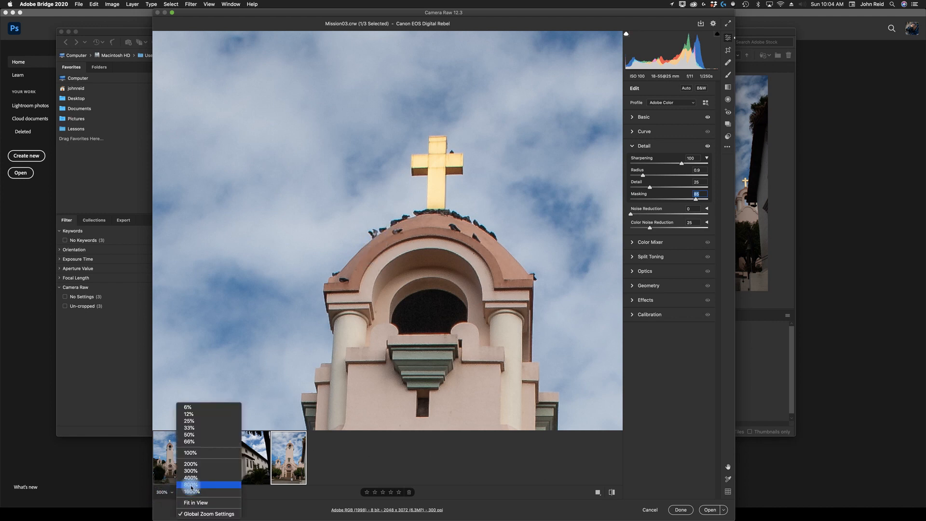
pyautogui.click(191, 485)
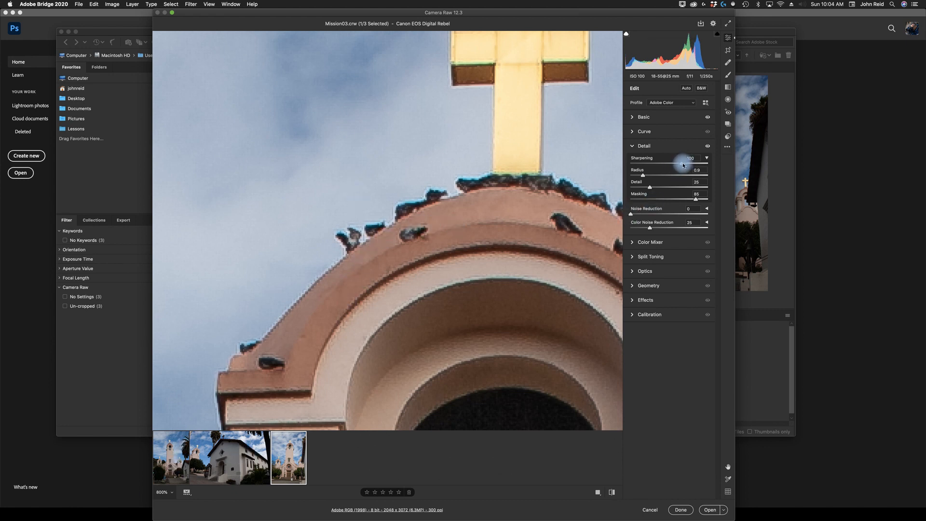
pyautogui.moveTo(681, 165); pyautogui.dragTo(663, 167)
pyautogui.moveTo(662, 165); pyautogui.dragTo(667, 164)
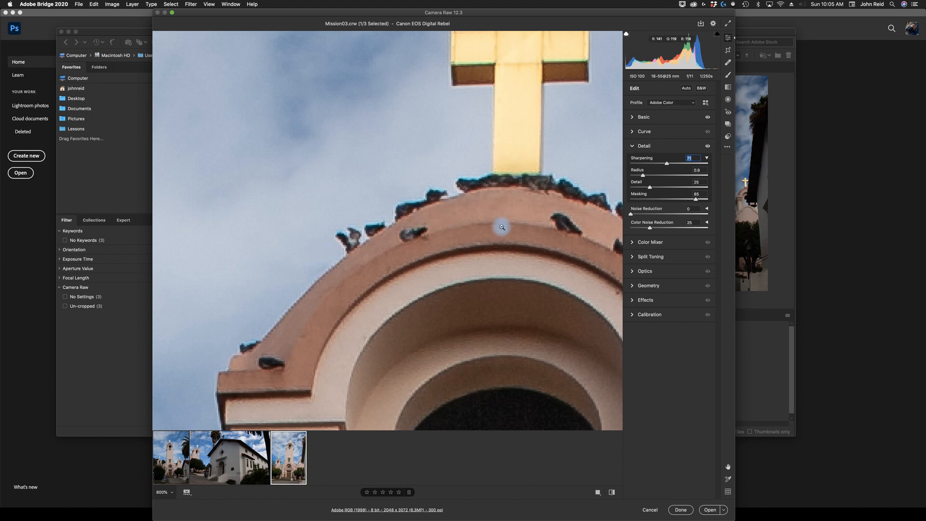
pyautogui.click(668, 164)
pyautogui.moveTo(668, 166)
pyautogui.mouseDown()
pyautogui.moveTo(701, 166)
pyautogui.moveTo(667, 166)
pyautogui.mouseUp()
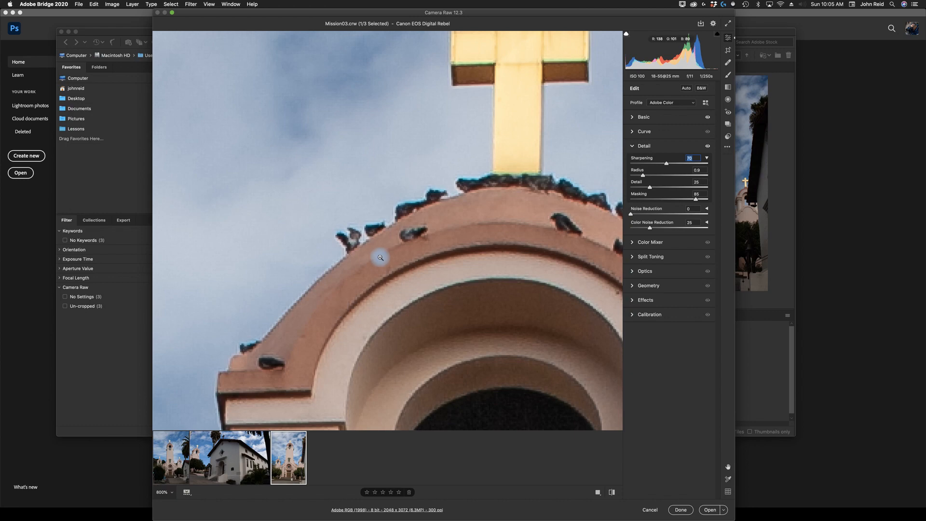
# - Inspect the sharpening result across the image at different zoom levels, panning around the tower's cross
pyautogui.press('super+0')
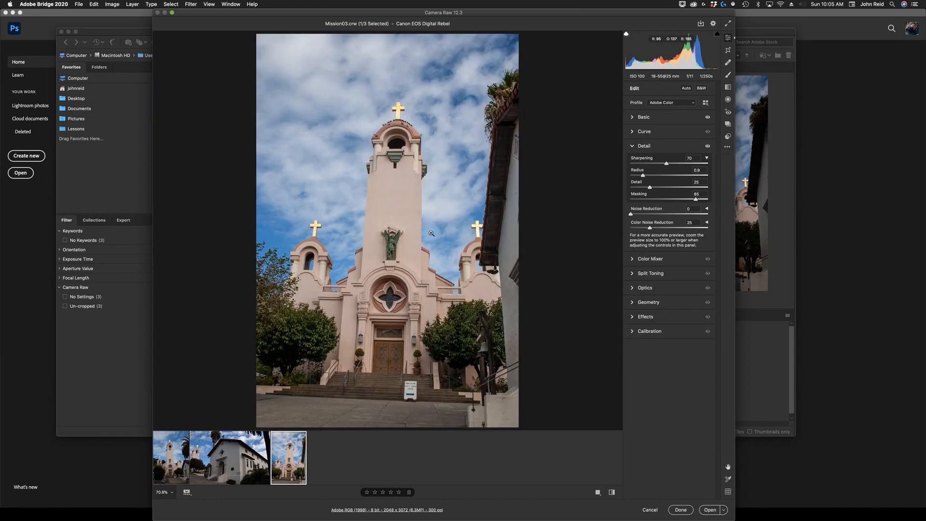
pyautogui.click(404, 213)
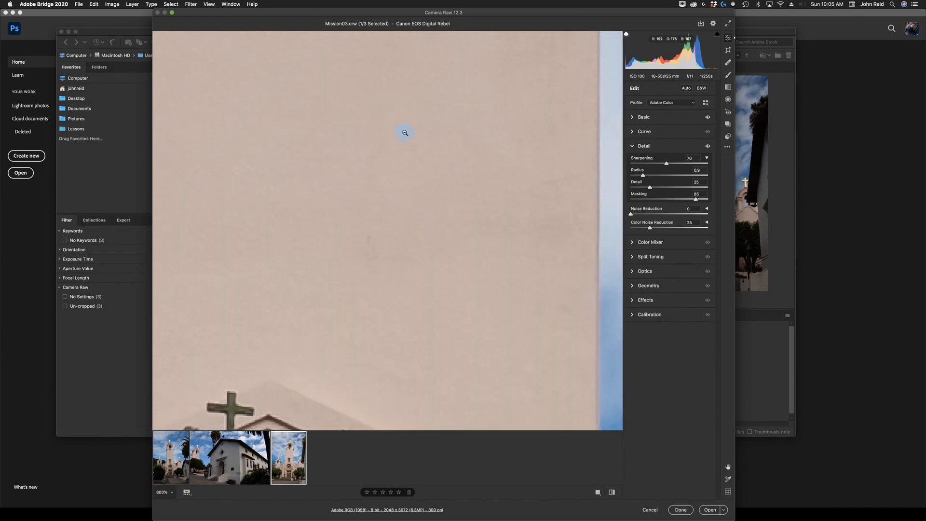
pyautogui.press('space')
pyautogui.moveTo(409, 110); pyautogui.dragTo(466, 335)
pyautogui.moveTo(391, 154); pyautogui.dragTo(434, 379)
pyautogui.moveTo(436, 122); pyautogui.dragTo(436, 378)
pyautogui.moveTo(444, 324); pyautogui.dragTo(410, 371)
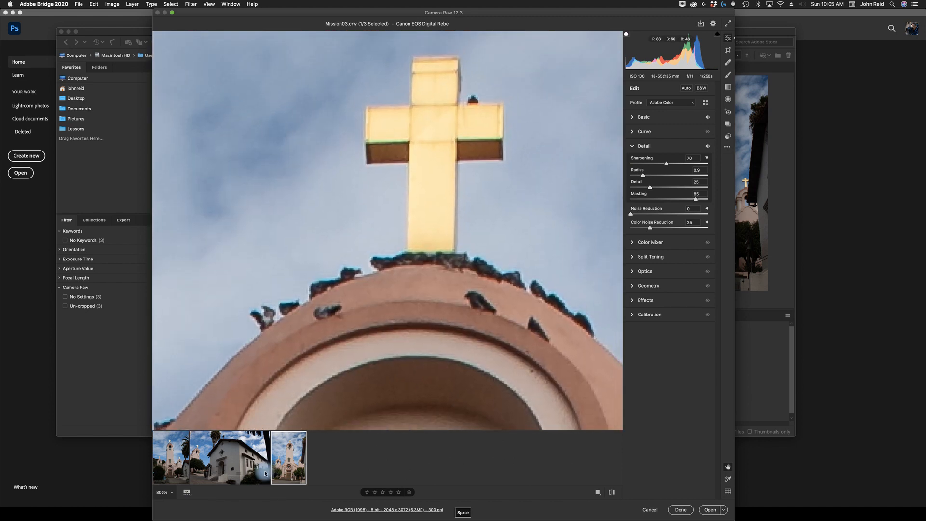
pyautogui.click(164, 492)
pyautogui.click(190, 464)
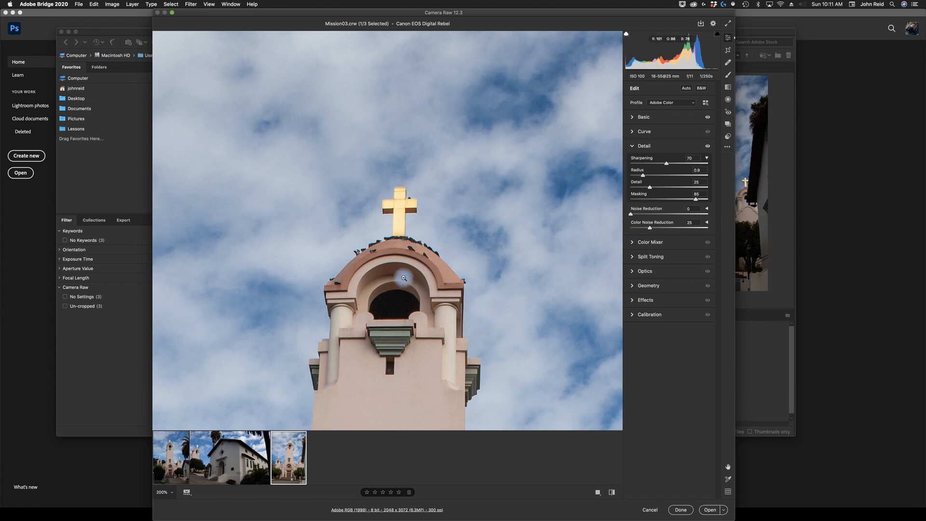
pyautogui.click(409, 251)
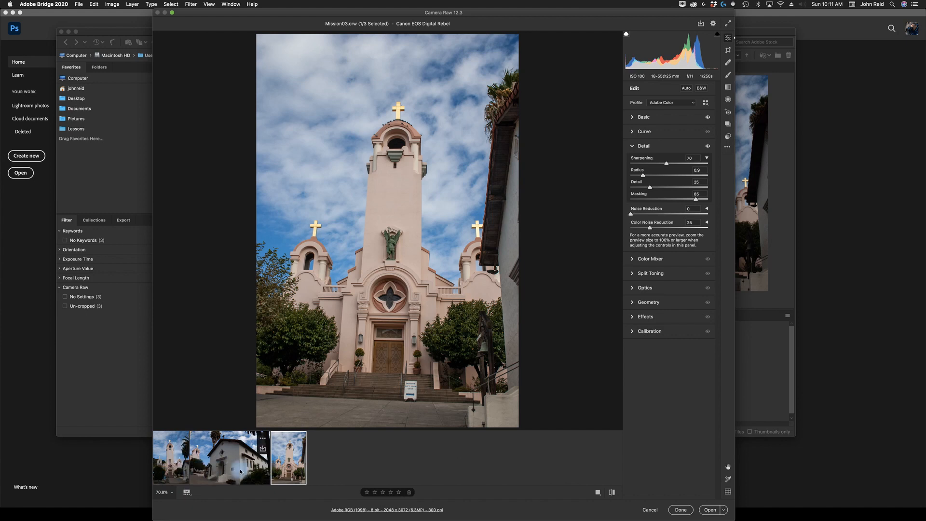
# - Select all three filmstrip images and synchronize the current settings to them
pyautogui.click(264, 441)
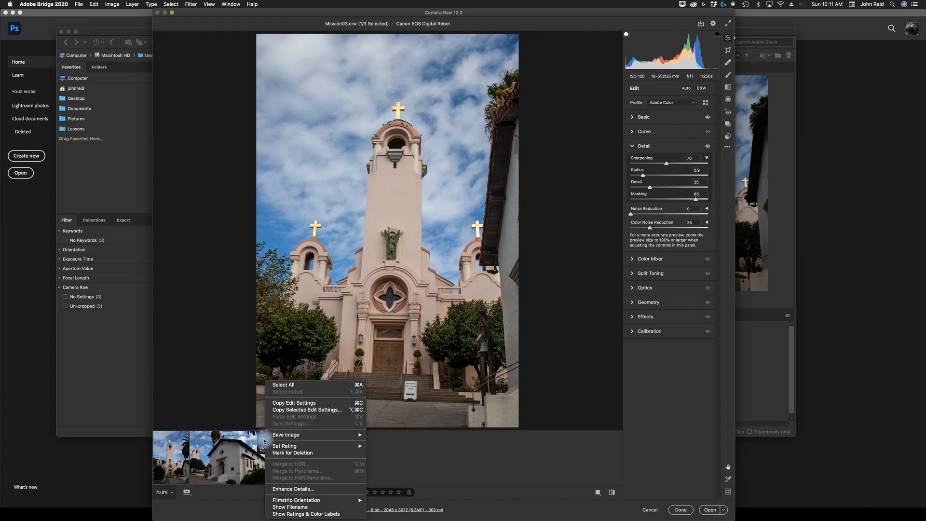
pyautogui.click(284, 385)
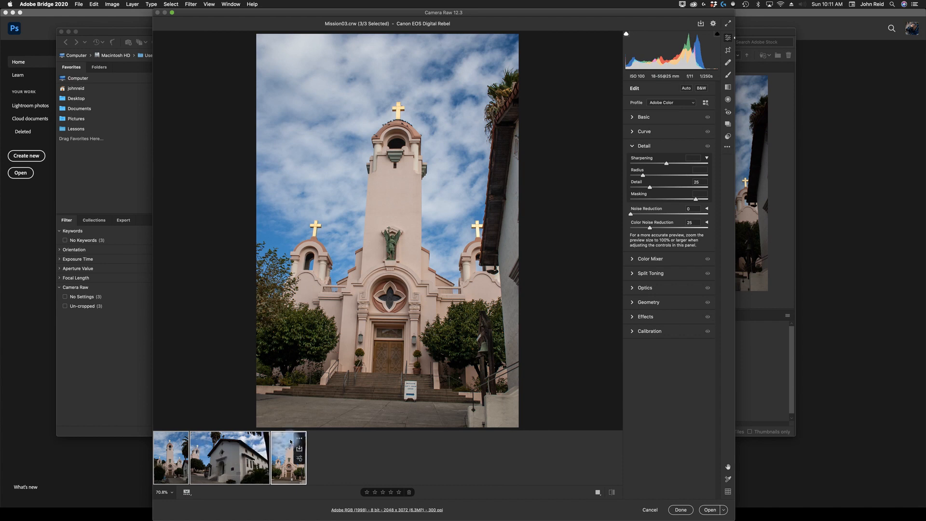
pyautogui.click(299, 440)
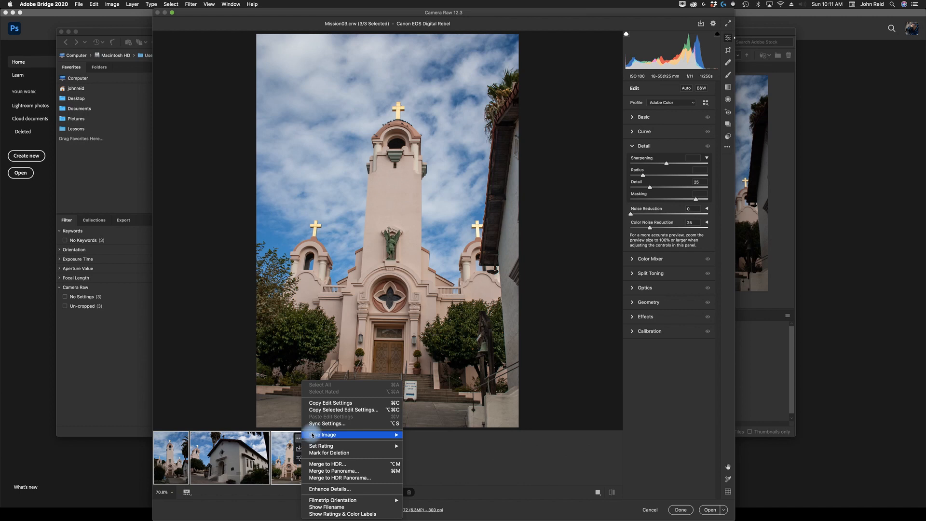
pyautogui.click(336, 424)
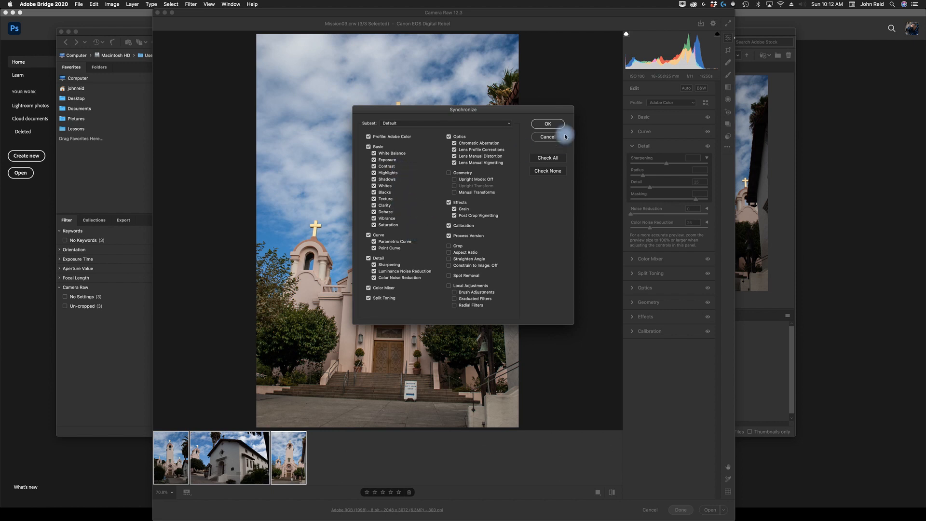
pyautogui.click(548, 124)
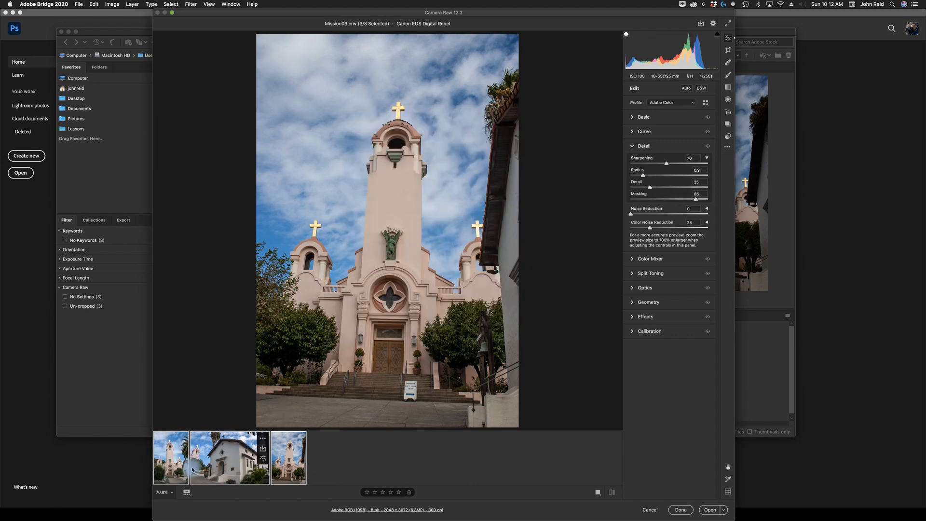
# - Step through each of the three images to review the synchronized adjustments
pyautogui.click(170, 475)
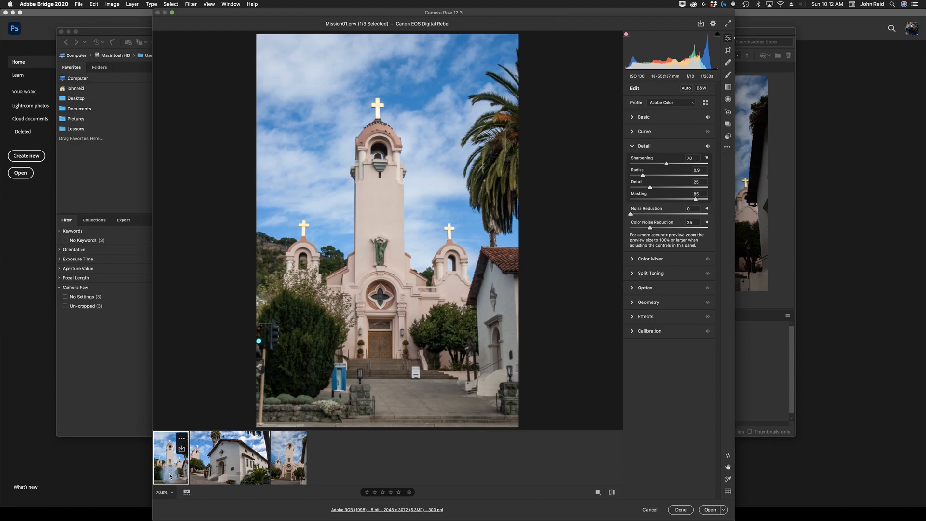
pyautogui.click(208, 470)
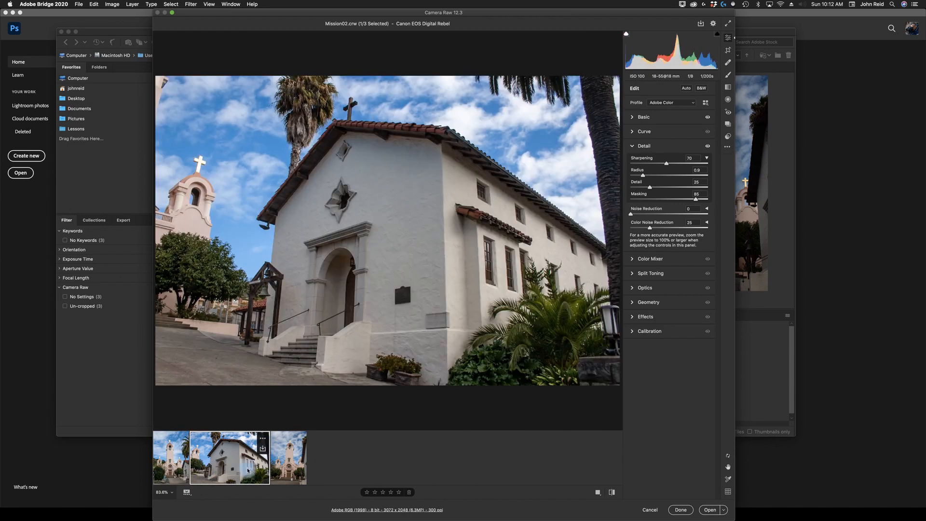
pyautogui.click(286, 469)
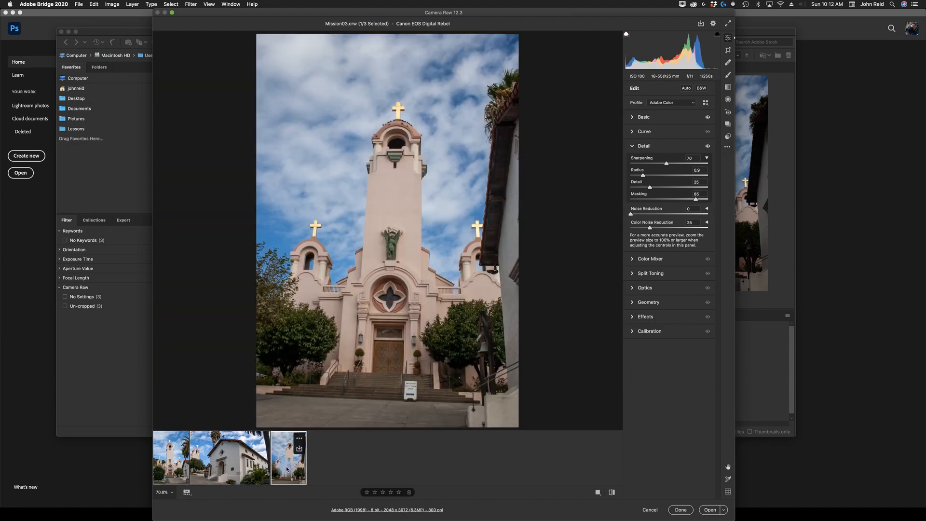
pyautogui.click(255, 468)
pyautogui.click(185, 471)
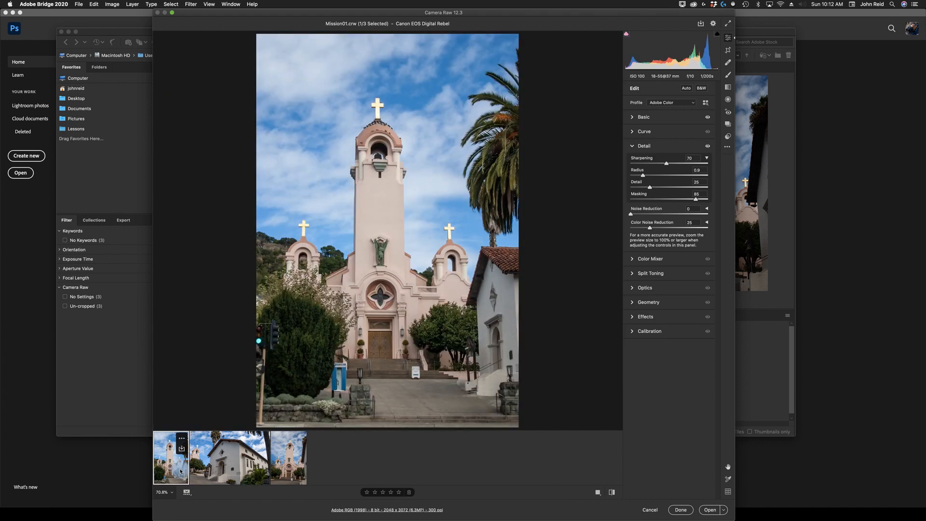
pyautogui.click(250, 472)
pyautogui.click(285, 466)
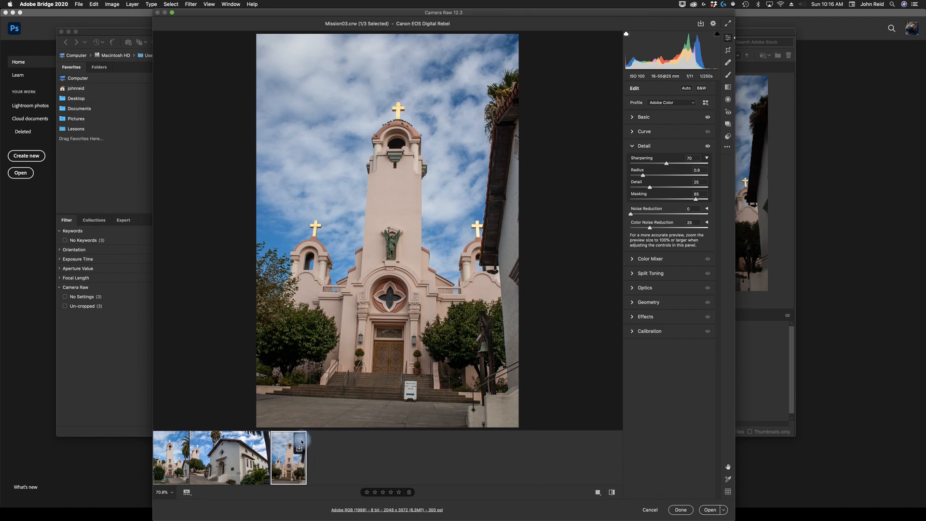
# - Select all three images and open the Save Image options
pyautogui.click(301, 440)
pyautogui.click(329, 386)
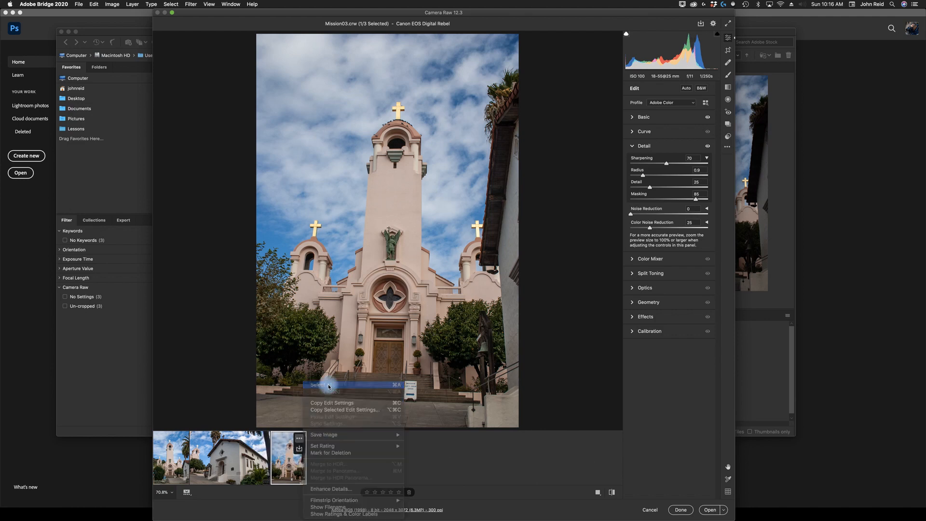
pyautogui.click(300, 438)
pyautogui.moveTo(324, 435)
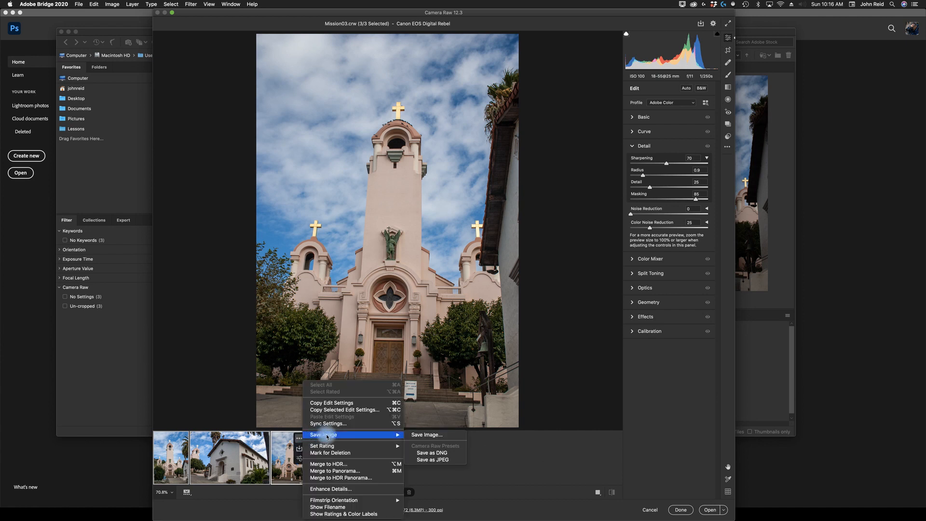
pyautogui.click(428, 437)
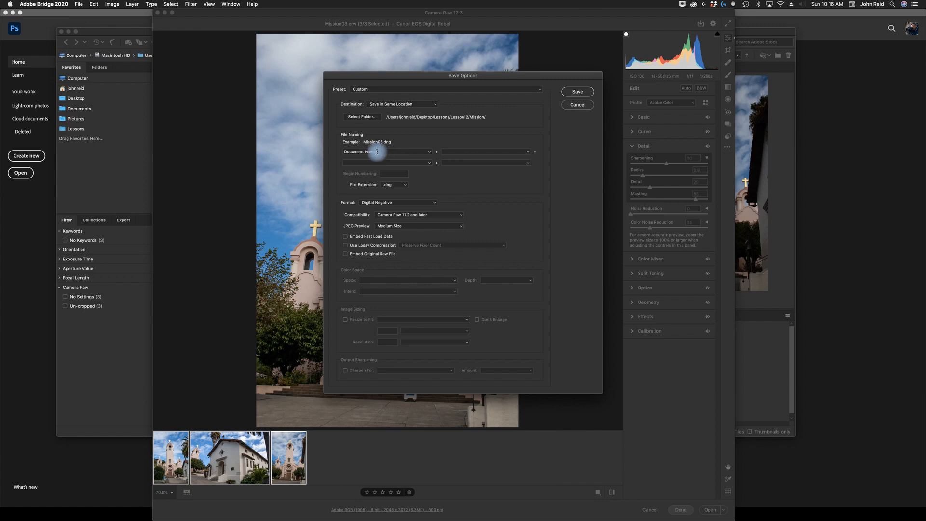
# - Set the file extension to .jpg and JPEG quality to High (8-9)
pyautogui.click(406, 186)
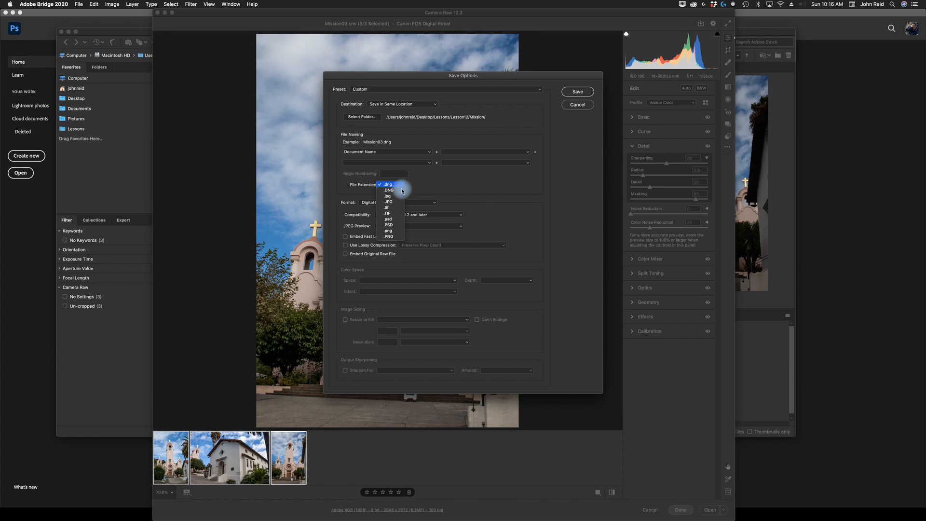
pyautogui.click(392, 196)
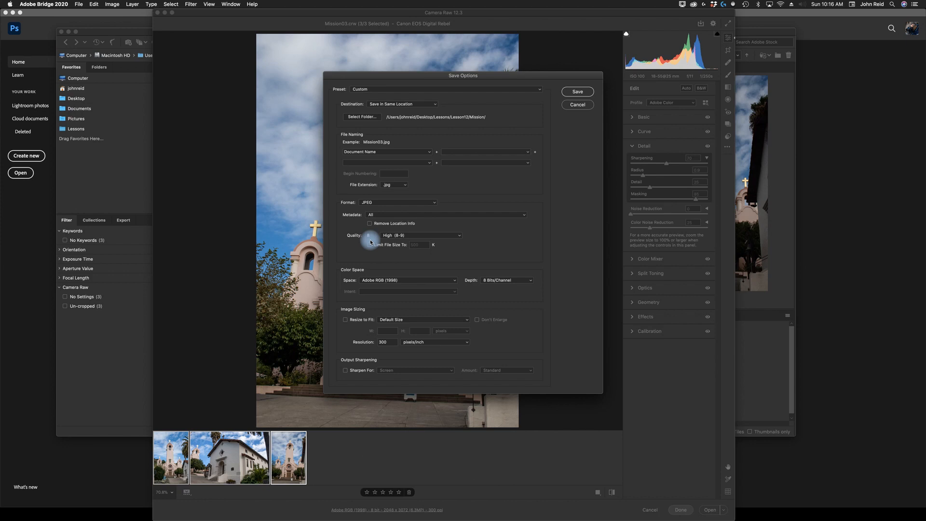
pyautogui.click(457, 235)
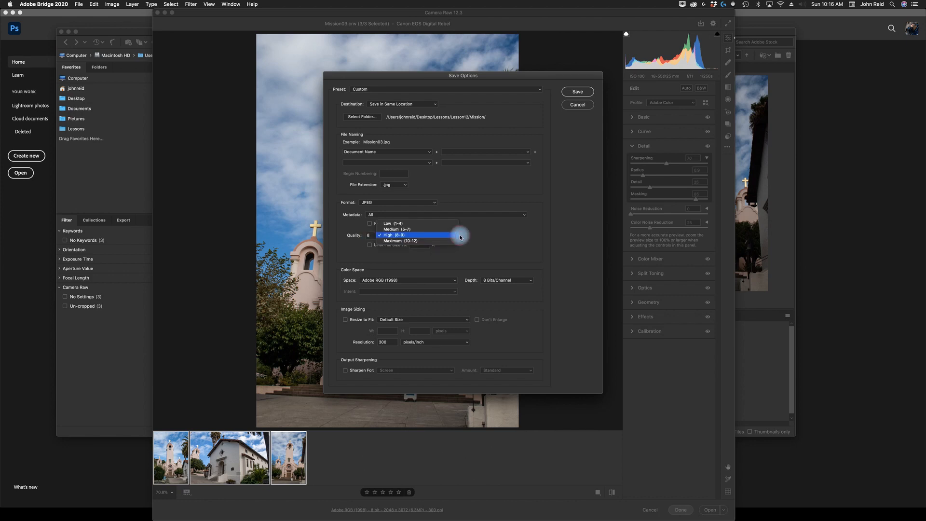
pyautogui.click(407, 235)
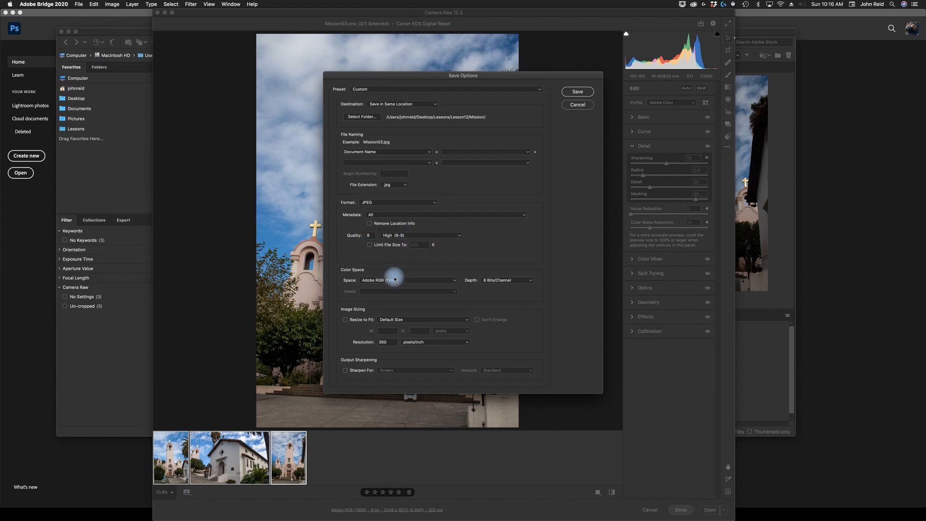
# - Set the output color space to sRGB IEC61966-2.1
pyautogui.click(453, 280)
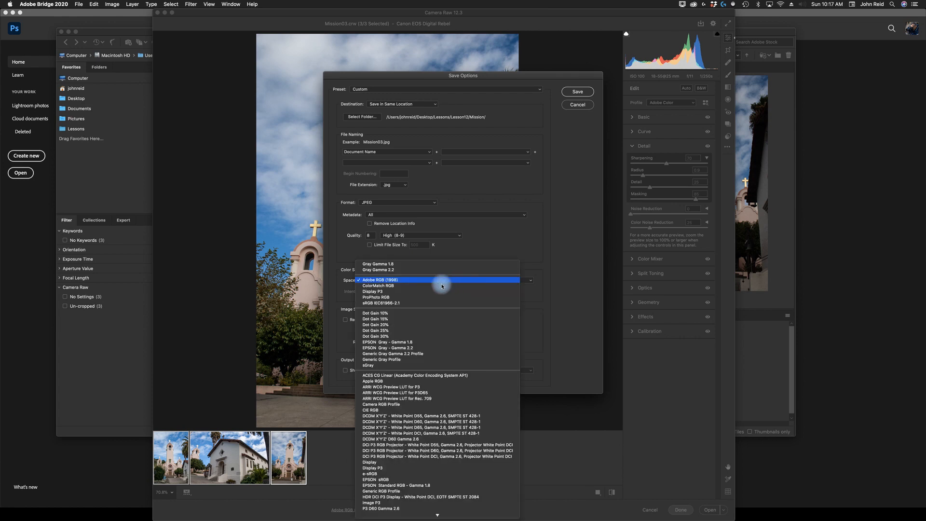
pyautogui.scroll(-5, 441, 279)
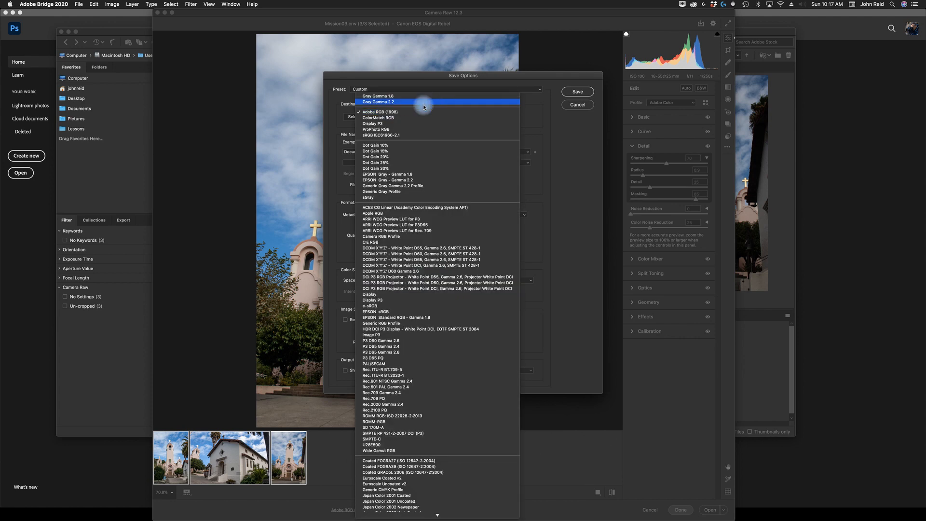
pyautogui.click(382, 137)
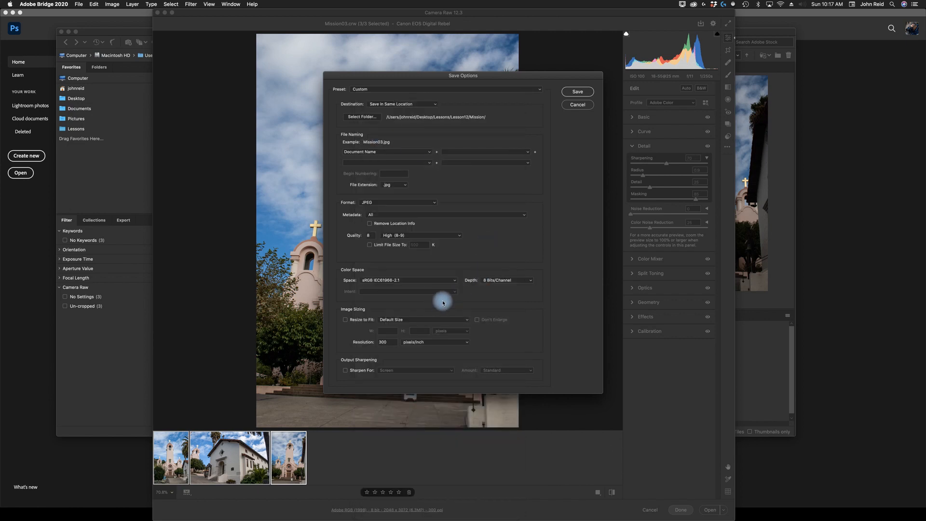
pyautogui.click(529, 282)
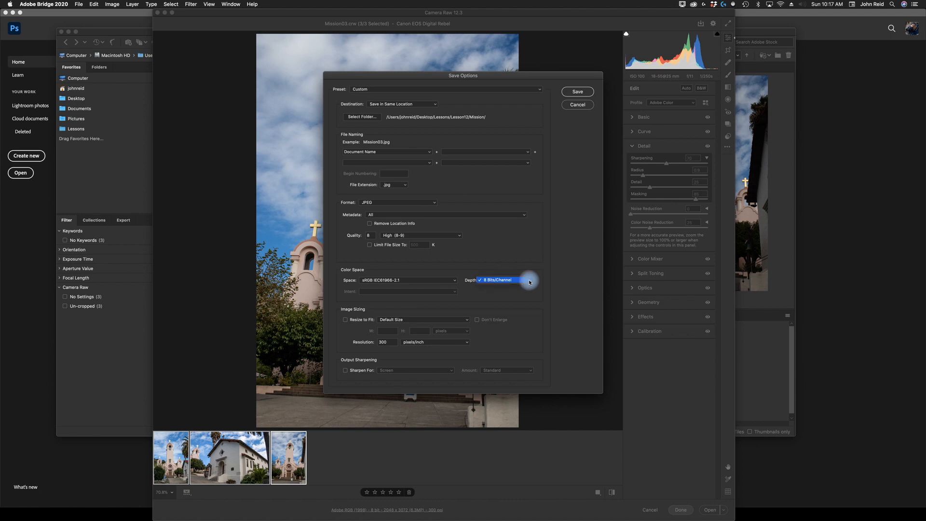
pyautogui.click(528, 280)
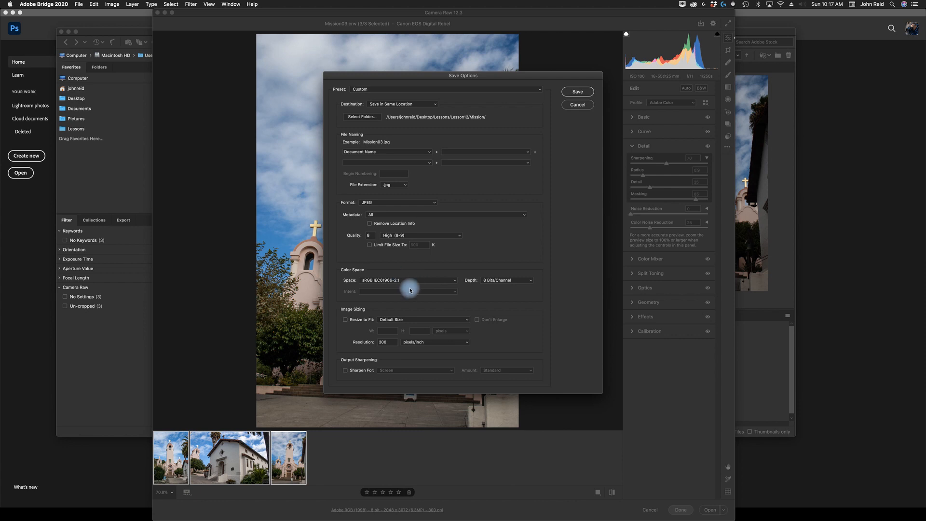
# - Enable Resize to Fit with Long Side at 800 pixels
pyautogui.click(346, 320)
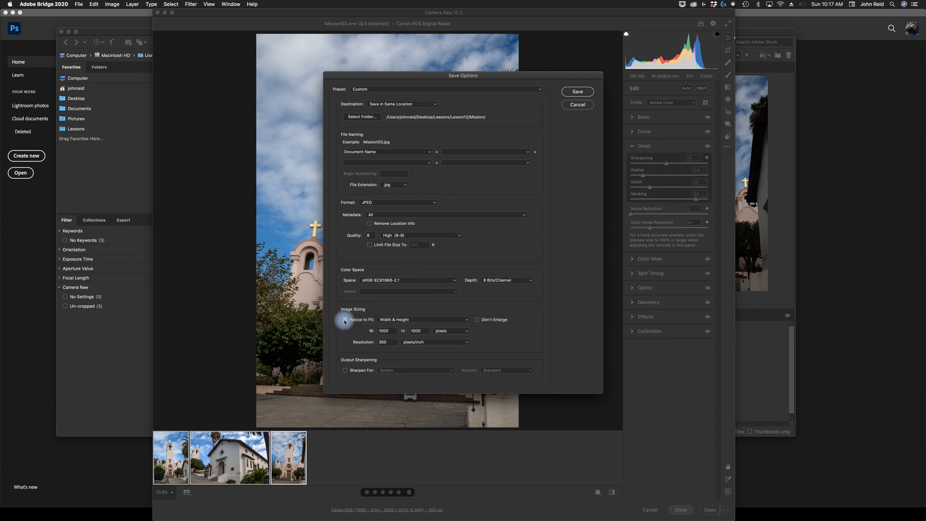
pyautogui.click(466, 320)
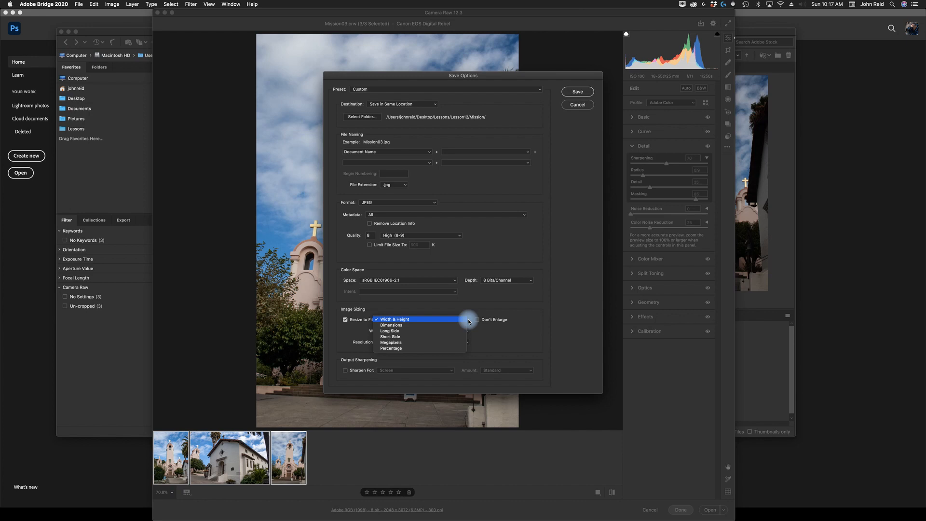
pyautogui.click(392, 331)
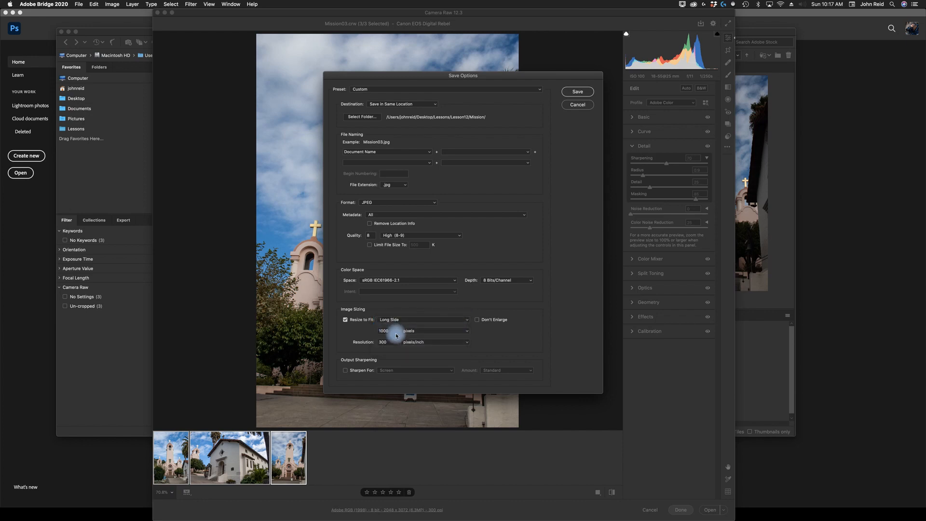
pyautogui.doubleClick(393, 331)
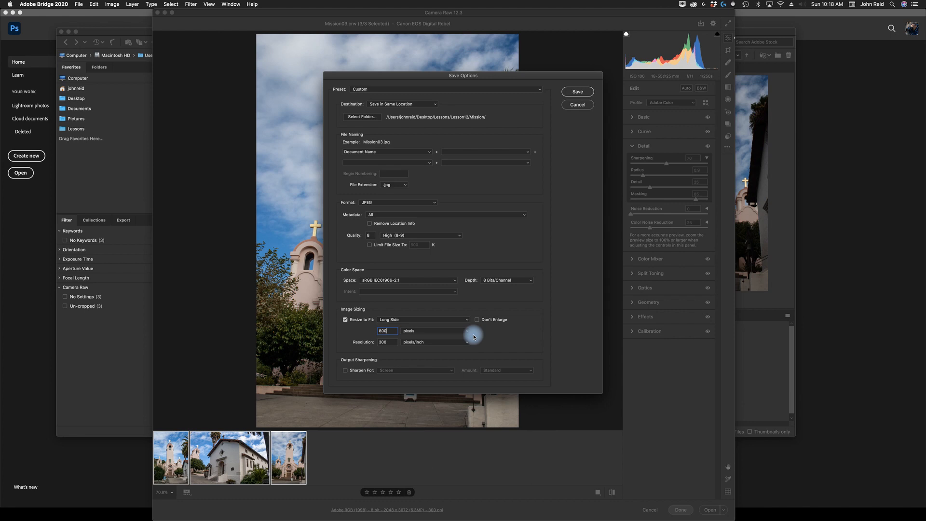
# - Set the resolution to 72 pixels/inch and save the images
pyautogui.click(378, 344)
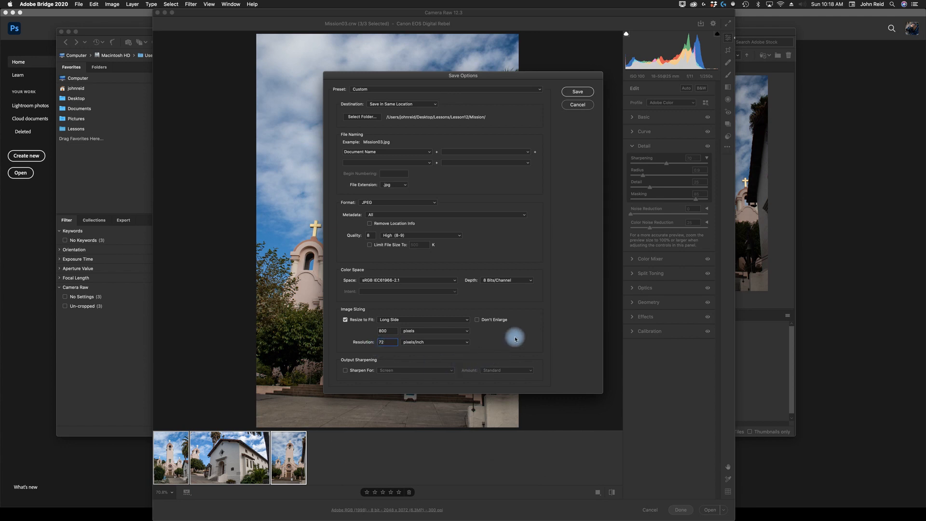
pyautogui.click(580, 93)
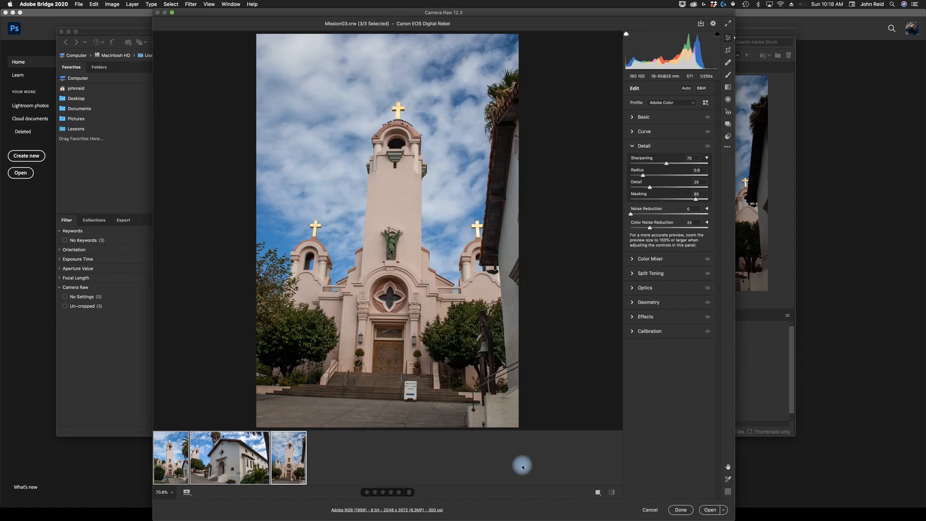
# - Move the Camera Raw window aside to check the saved JPEG files in Bridge, then restore the window
pyautogui.moveTo(645, 519)
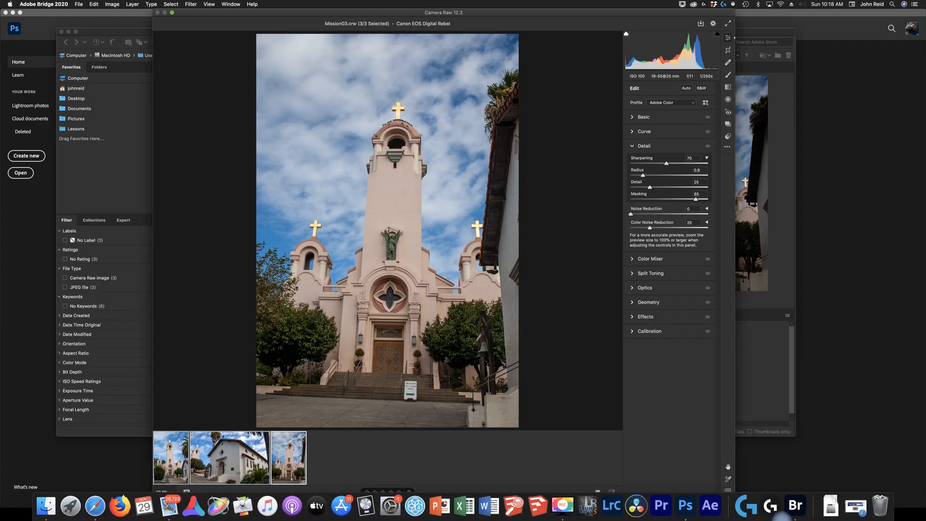
pyautogui.moveTo(314, 15); pyautogui.dragTo(312, 418)
pyautogui.moveTo(326, 418); pyautogui.dragTo(340, 433)
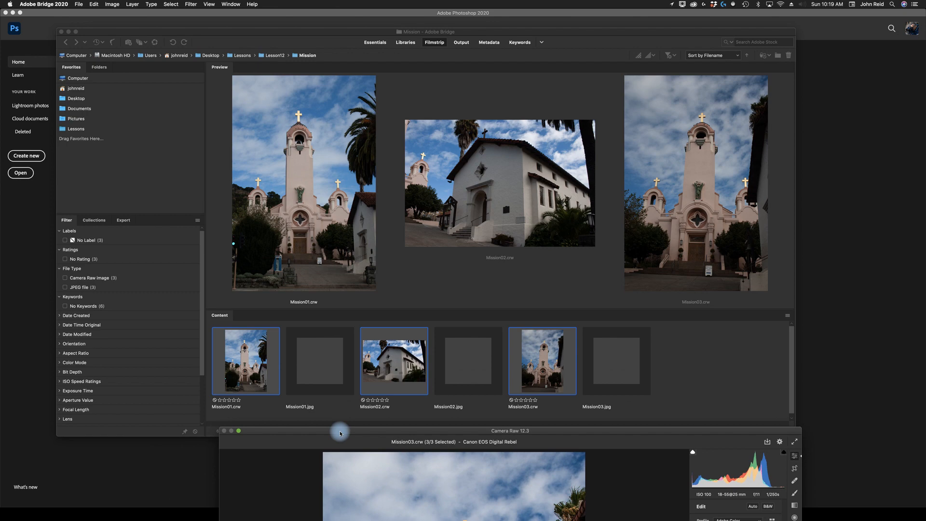
pyautogui.doubleClick(339, 432)
pyautogui.click(321, 474)
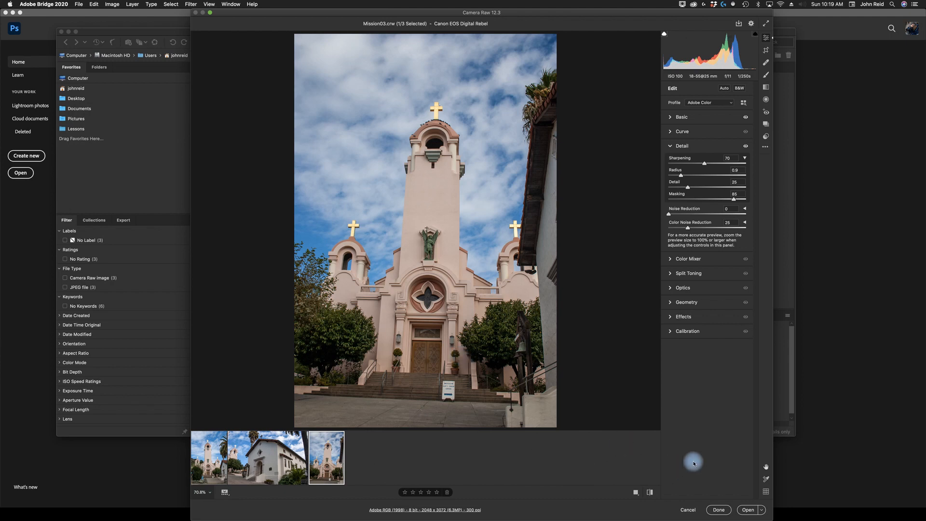
# - Open Mission03 from Camera Raw into Photoshop as a Smart Object
pyautogui.click(763, 514)
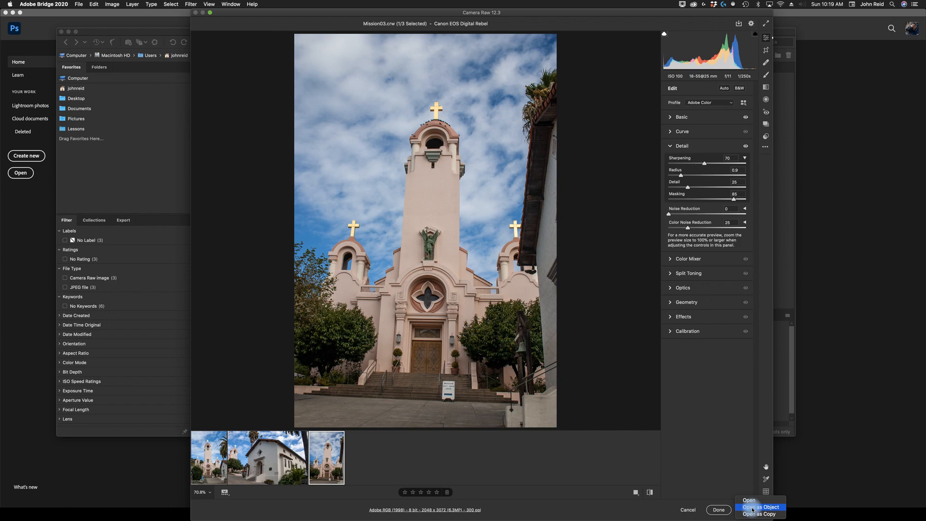
pyautogui.click(753, 508)
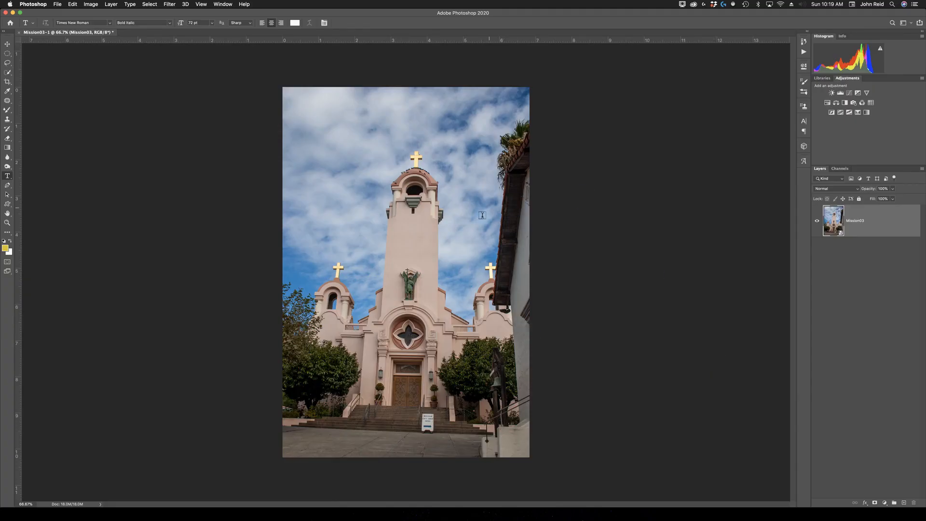
pyautogui.click(6, 44)
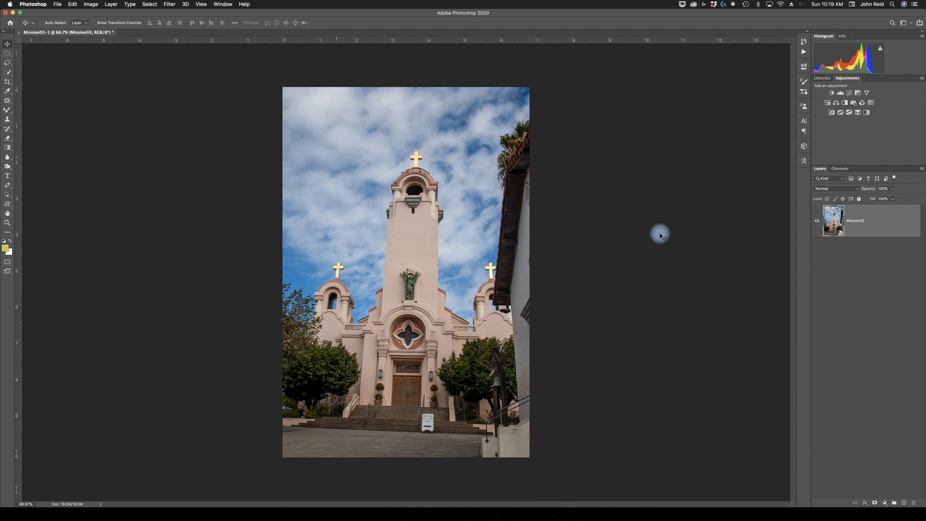
# - Reopen the Smart Object's Camera Raw settings from its layer thumbnail and close them again
pyautogui.doubleClick(842, 236)
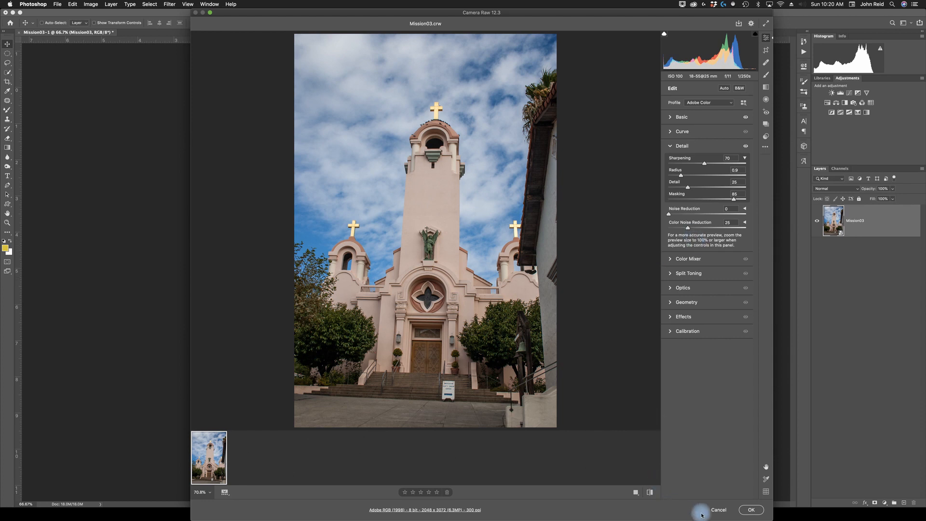
pyautogui.click(718, 510)
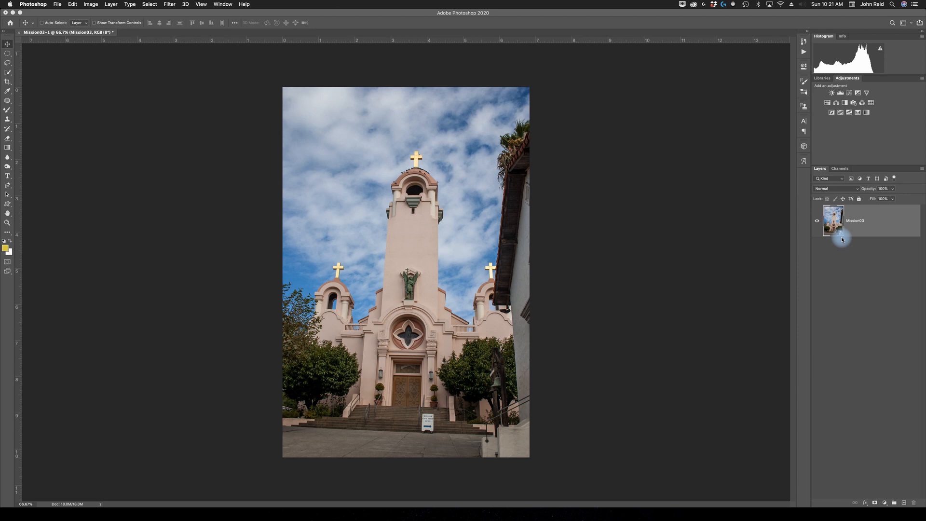
pyautogui.click(171, 4)
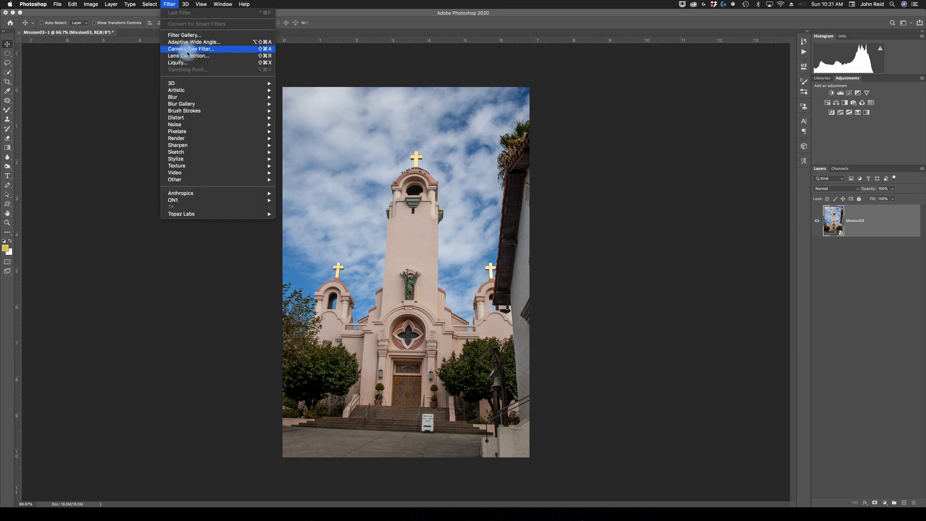
pyautogui.click(635, 197)
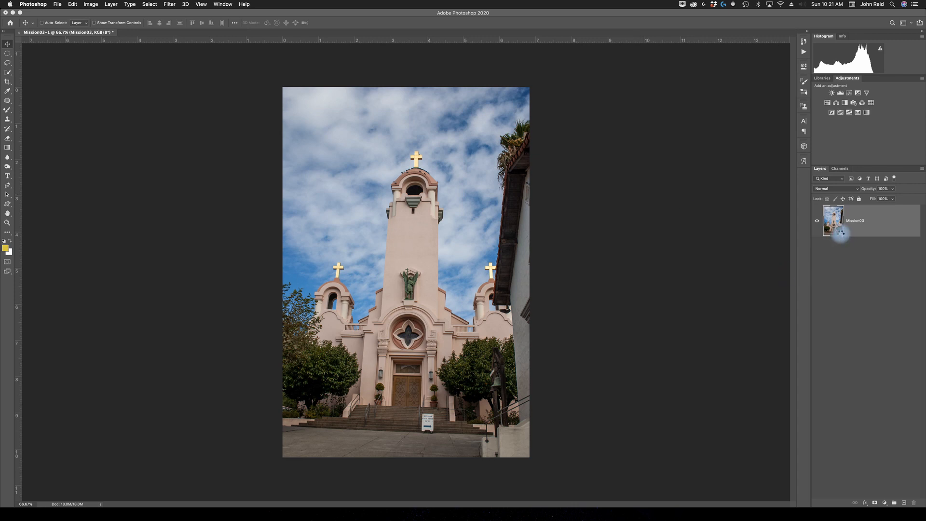
pyautogui.doubleClick(841, 236)
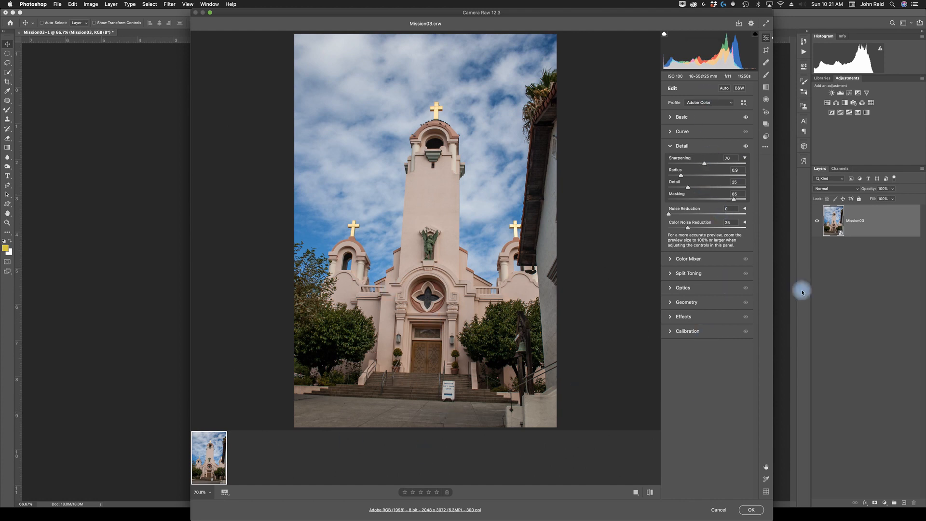
pyautogui.click(751, 510)
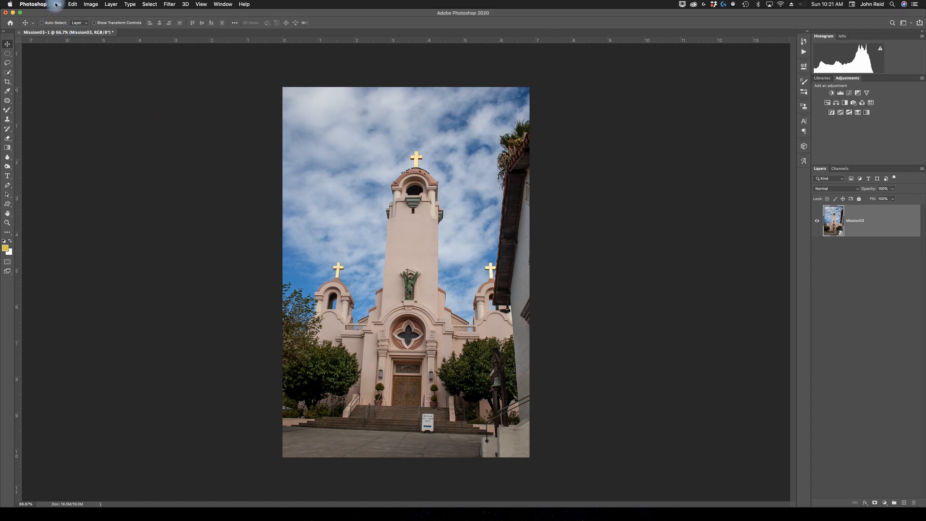
# - Save the document as Final_Mission03-1.psd in the Desktop > Lessons > Lesson12 > Mission folder
pyautogui.click(56, 5)
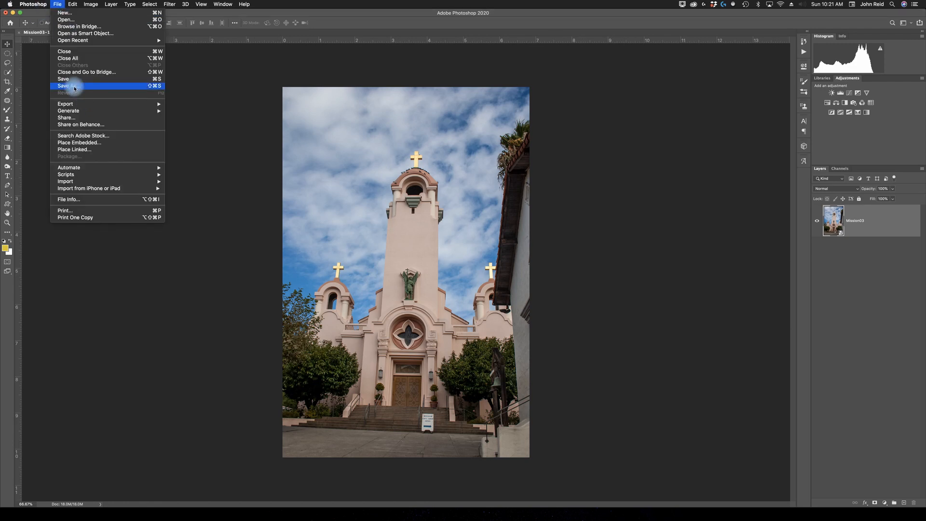
pyautogui.click(84, 87)
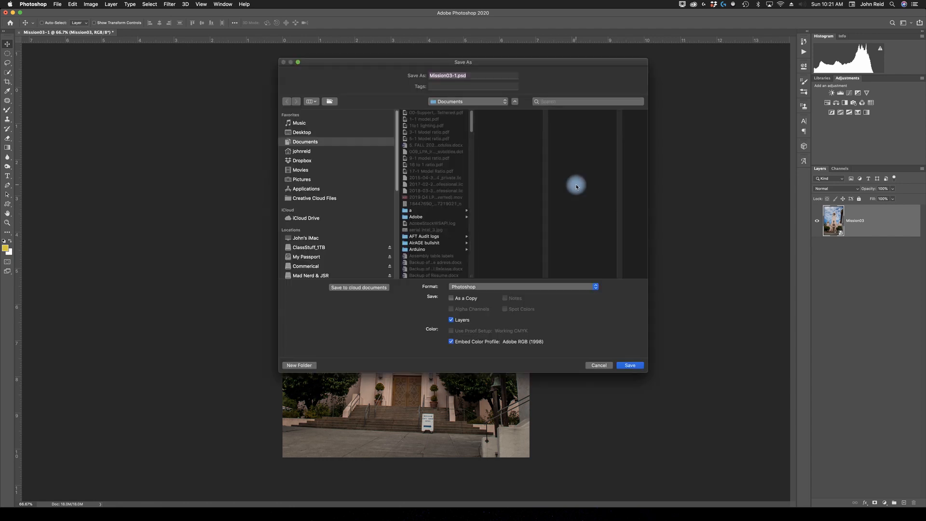
pyautogui.click(497, 102)
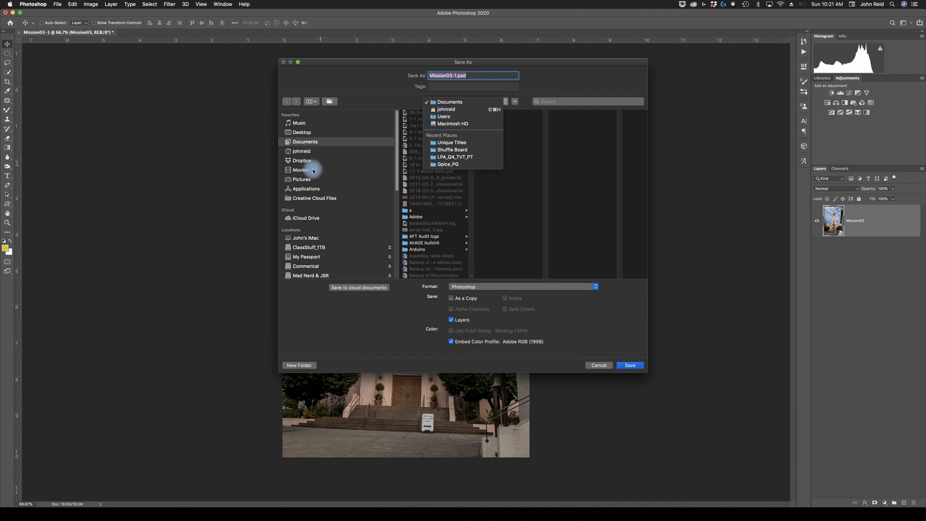
pyautogui.click(306, 134)
pyautogui.click(306, 133)
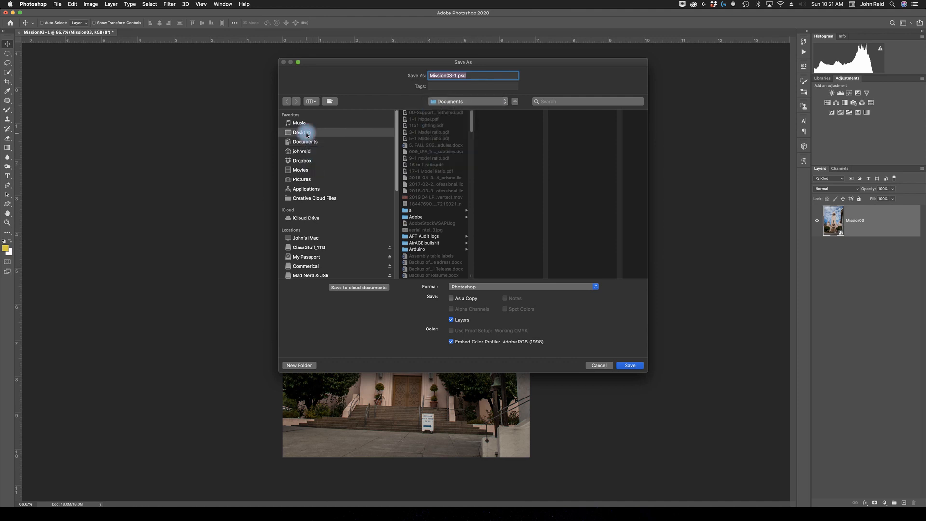
pyautogui.click(416, 216)
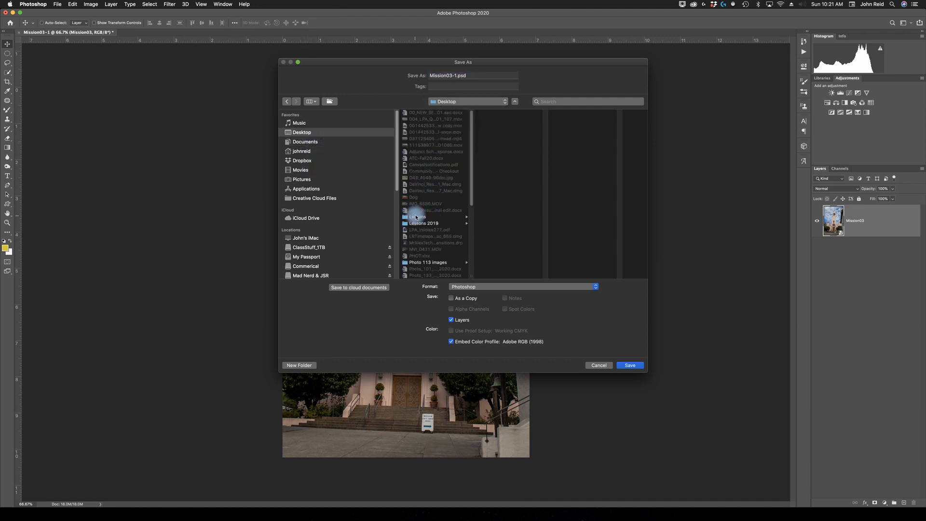
pyautogui.click(493, 184)
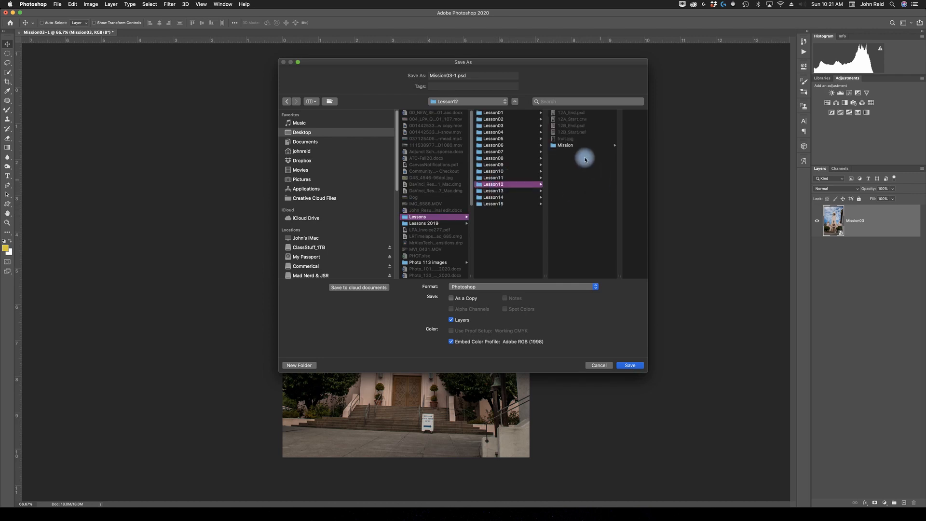
pyautogui.click(569, 145)
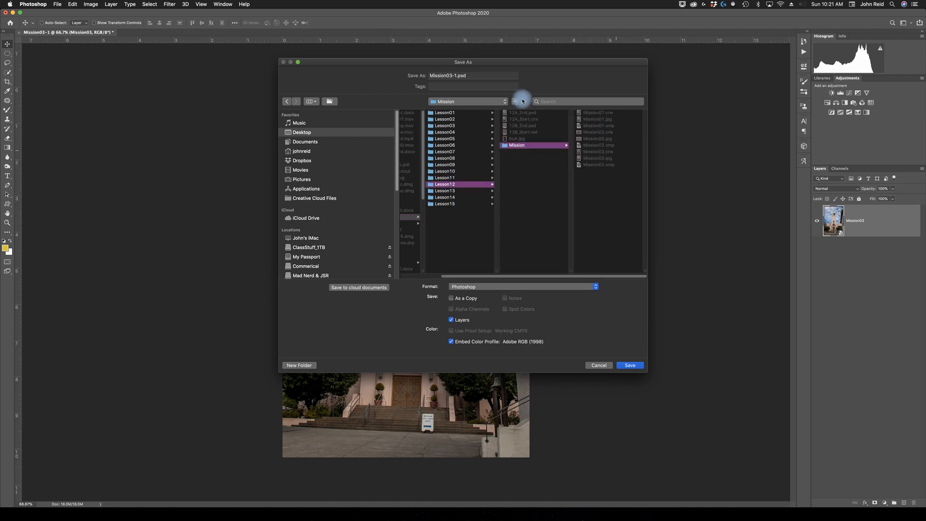
pyautogui.click(449, 75)
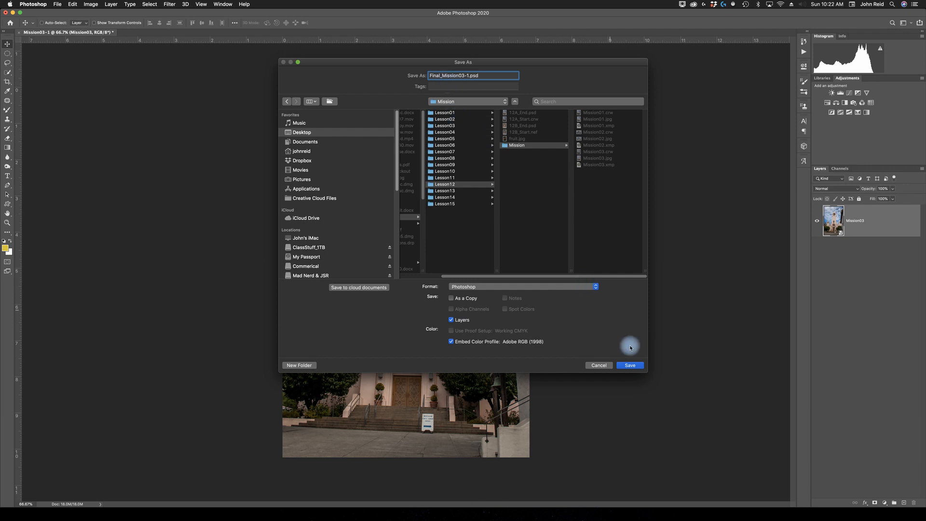
pyautogui.click(634, 366)
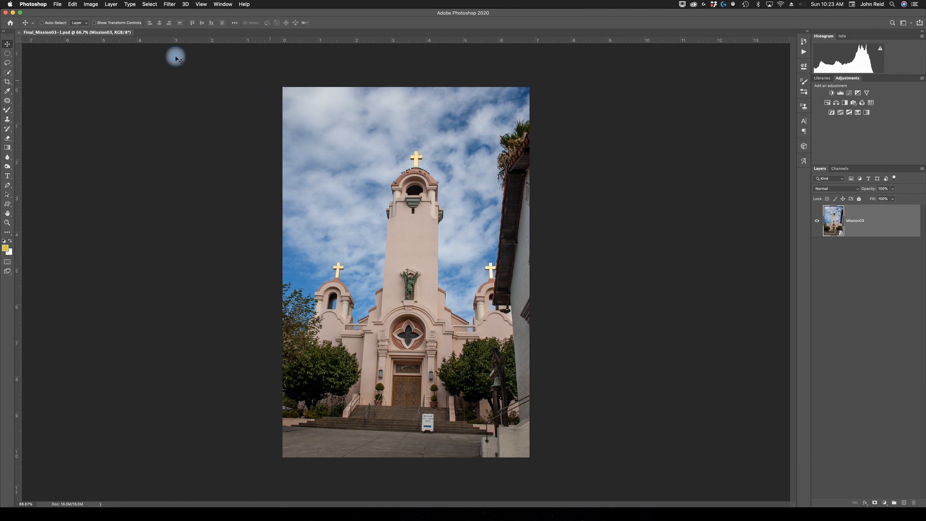
# - Switch to Bridge and open 12B_Start.nef from the Lesson12 folder in Camera Raw
pyautogui.moveTo(748, 519)
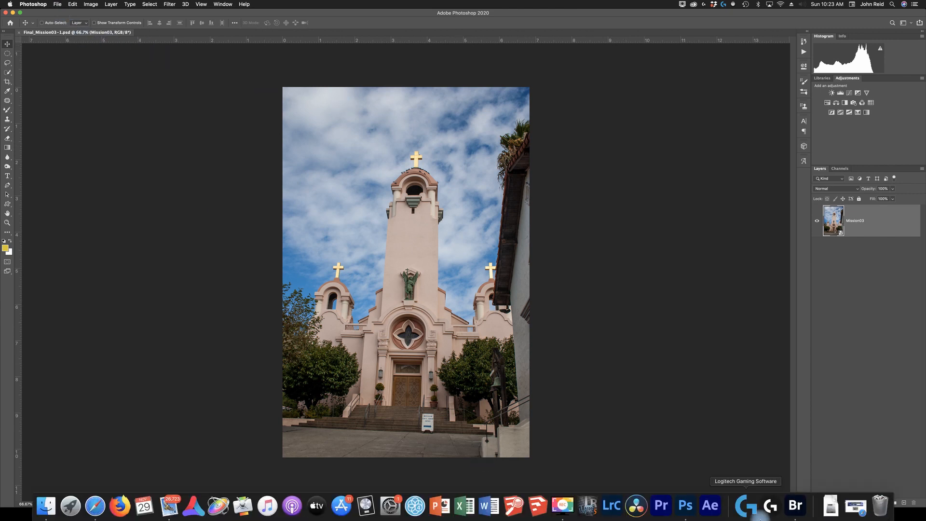
pyautogui.click(794, 514)
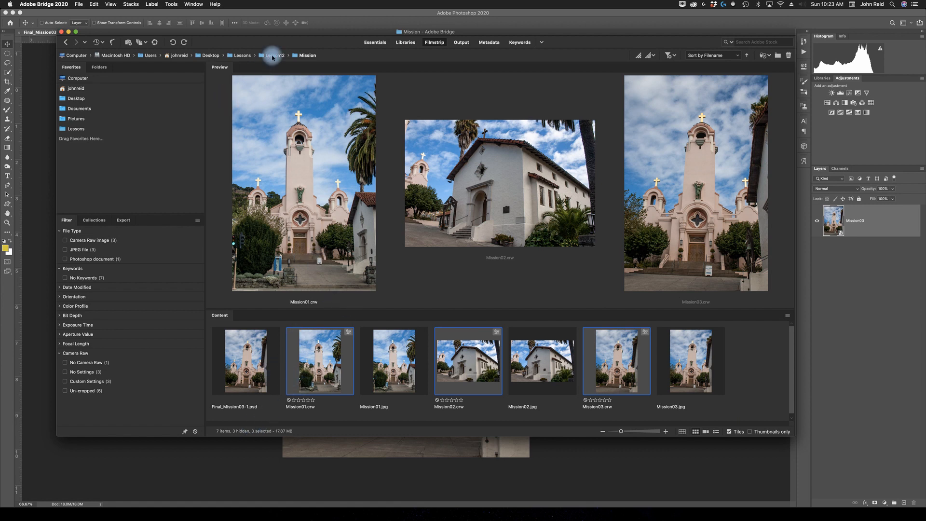
pyautogui.click(272, 56)
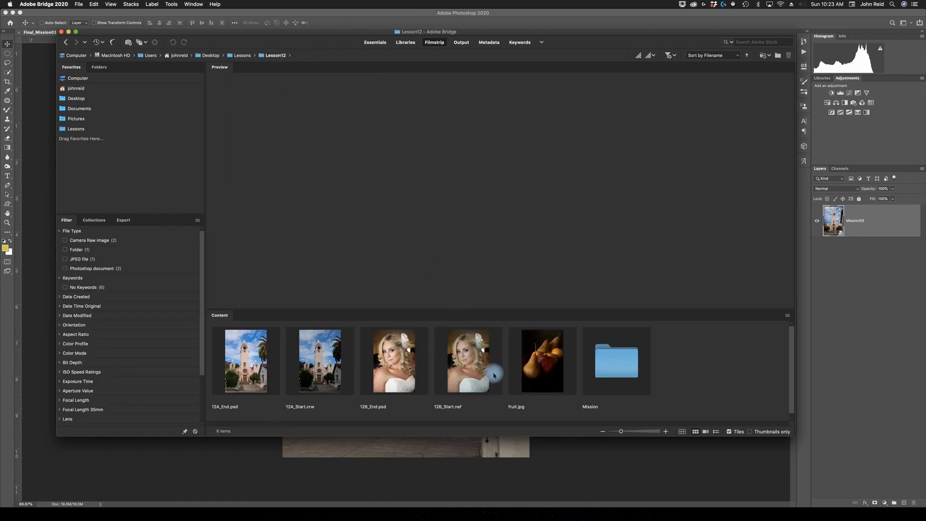
pyautogui.click(469, 377)
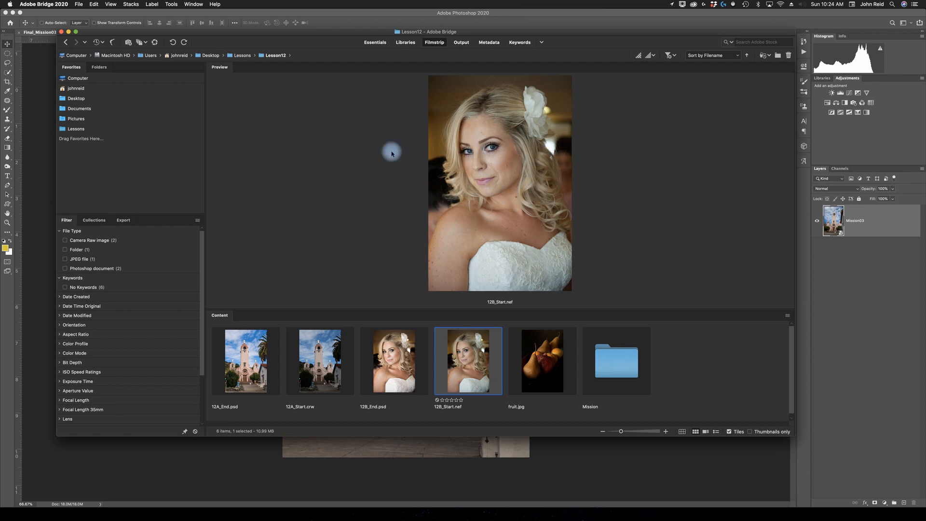
pyautogui.click(78, 4)
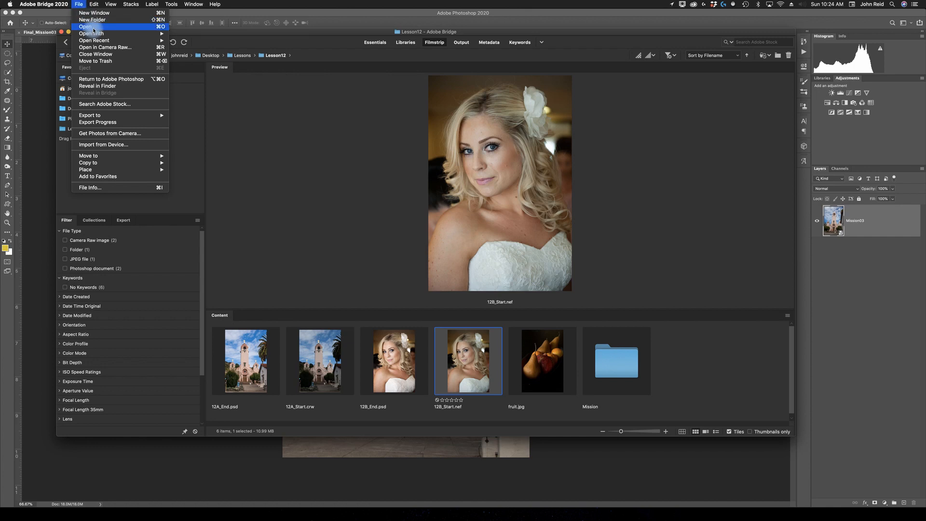
pyautogui.click(124, 49)
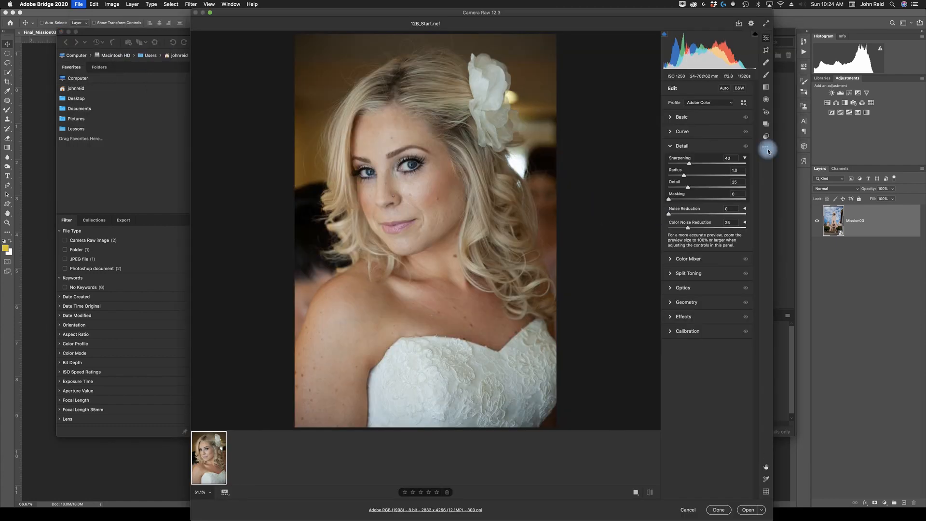
# - Set the white balance by sampling the white dress with the White Balance tool in the Basic panel
pyautogui.click(671, 146)
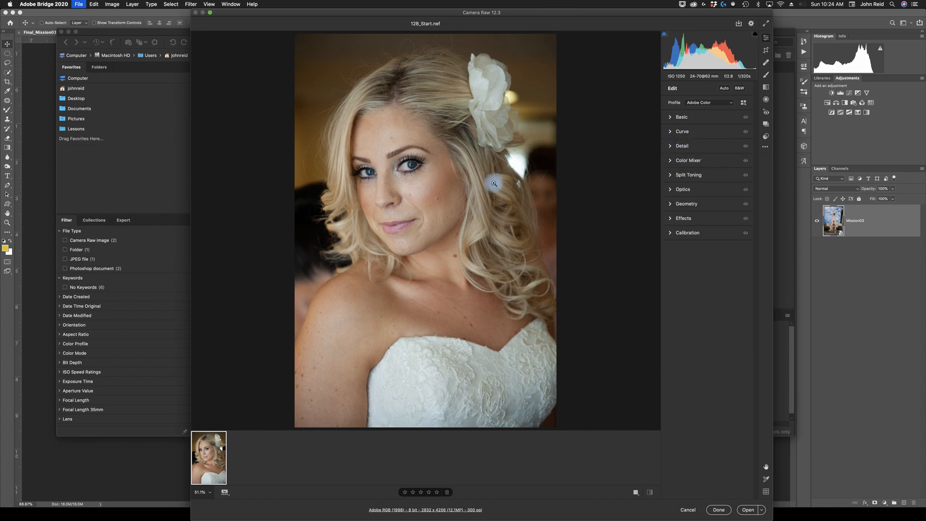
pyautogui.click(674, 119)
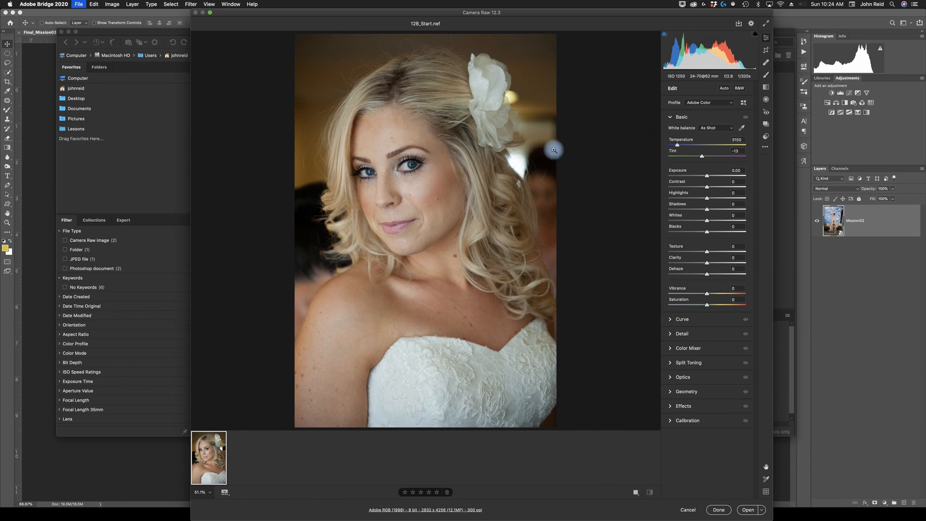
pyautogui.click(744, 128)
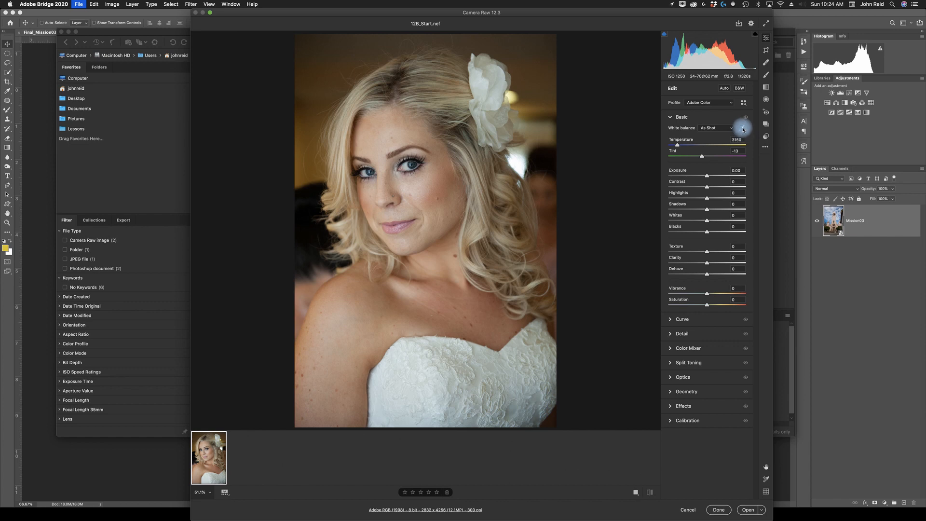
pyautogui.click(406, 359)
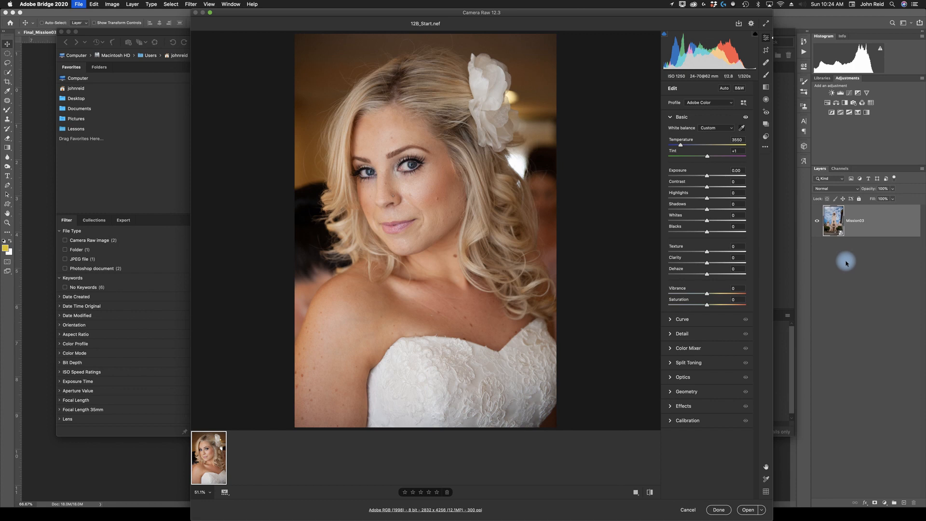
# - Adjust the basic tones: Exposure +0.30, Contrast +15, and a slight Clarity increase
pyautogui.click(741, 173)
pyautogui.write('.30')
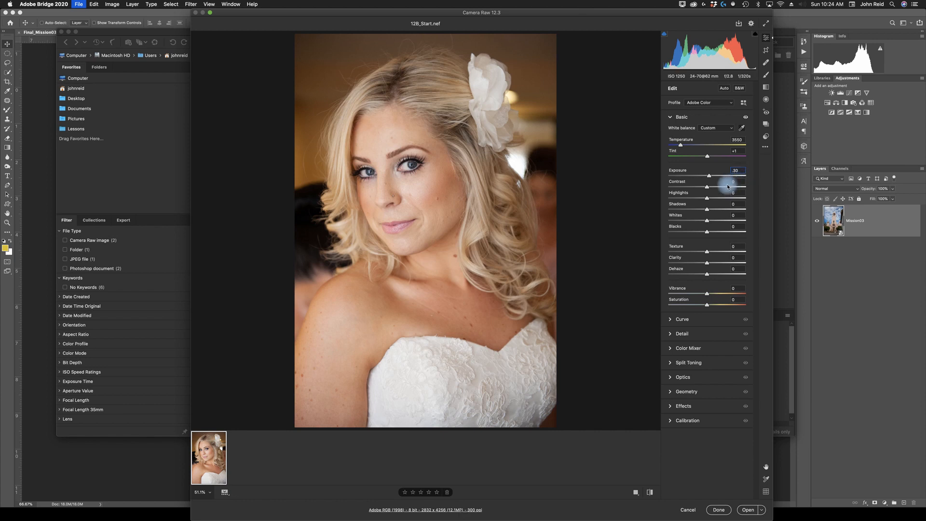
pyautogui.click(742, 182)
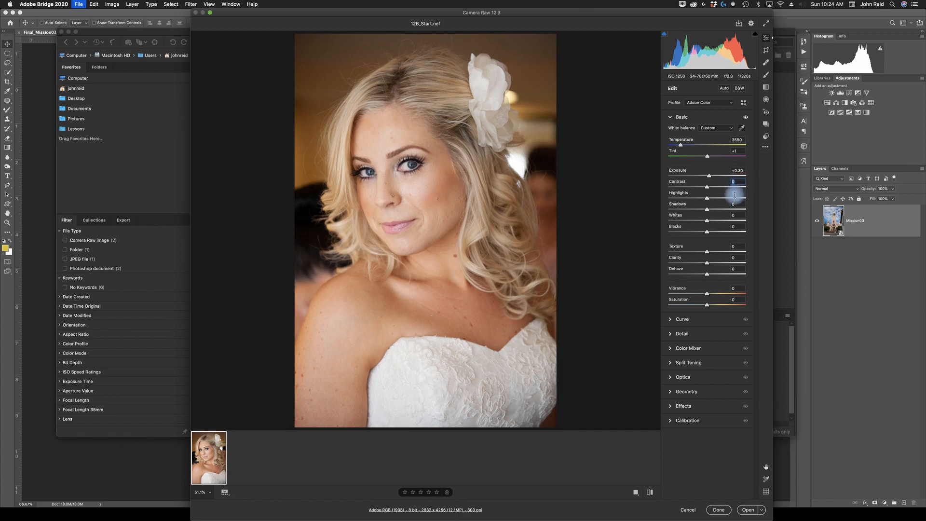
pyautogui.write('5')
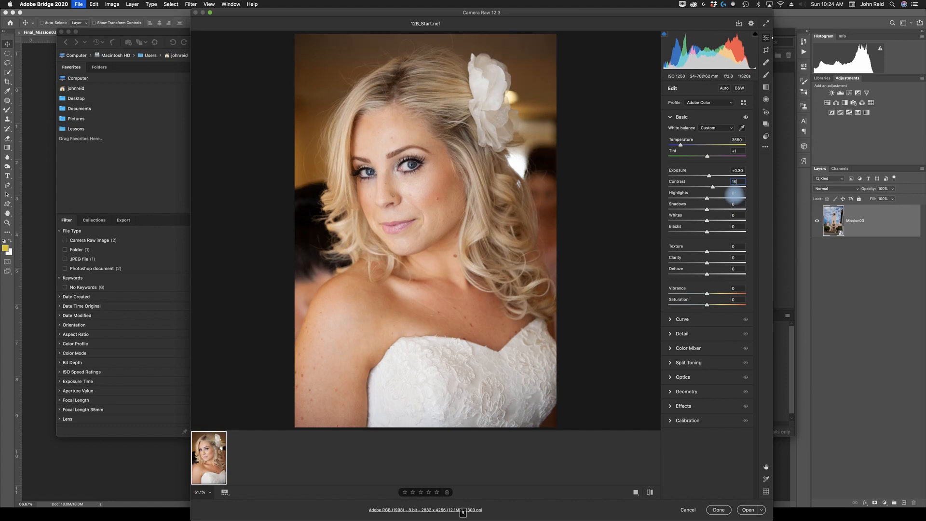
pyautogui.click(734, 193)
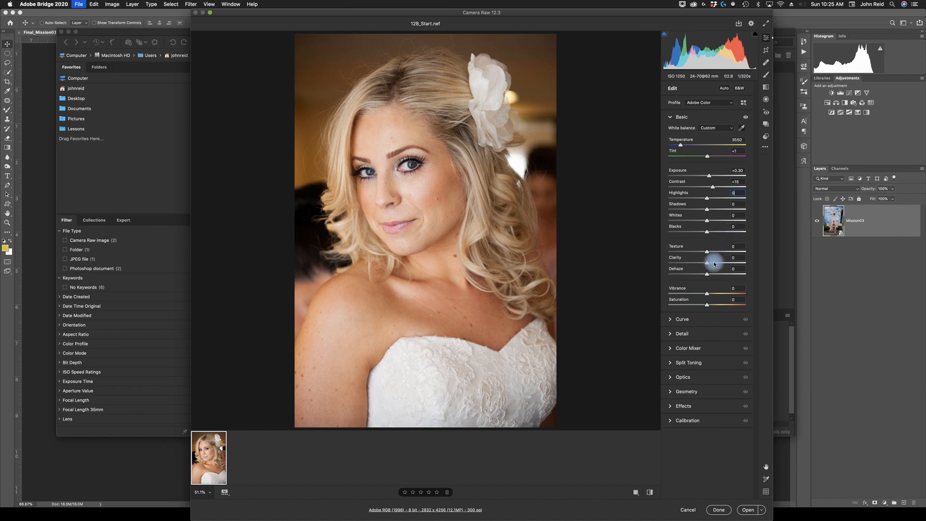
pyautogui.moveTo(706, 262); pyautogui.dragTo(711, 264)
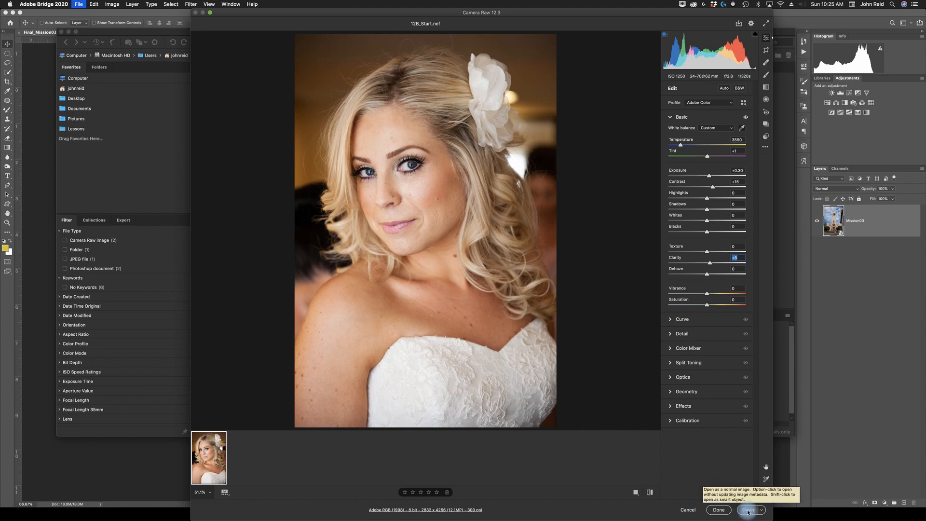
# - Open 12B_Start in Photoshop as a Smart Object
pyautogui.press('shift')
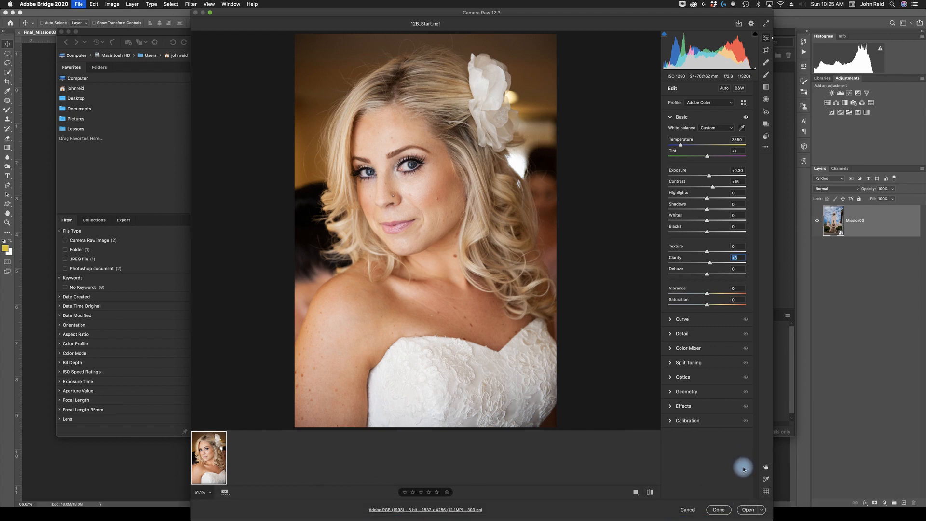
pyautogui.click(761, 512)
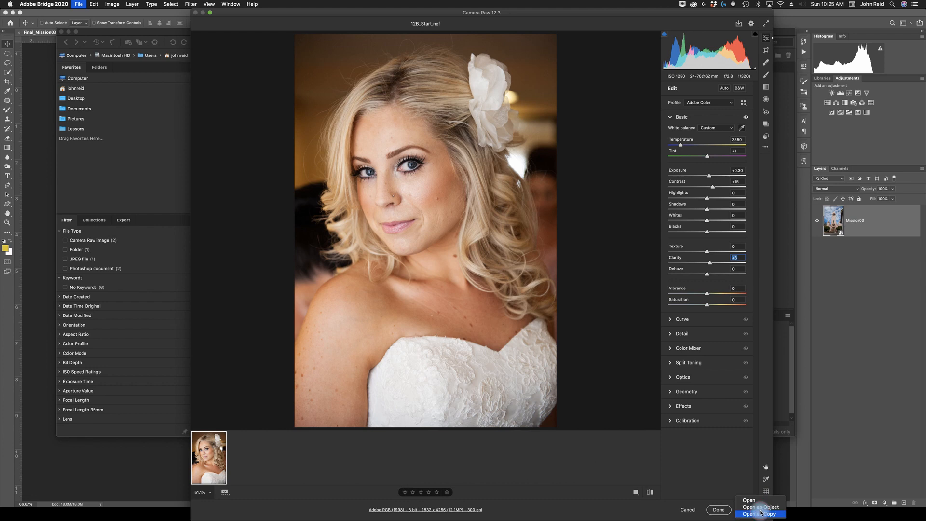
pyautogui.click(757, 509)
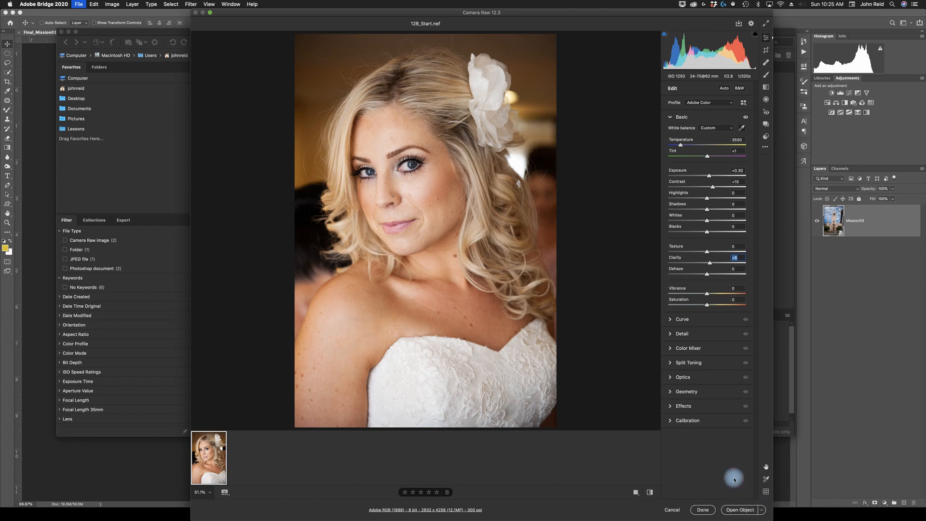
pyautogui.click(738, 511)
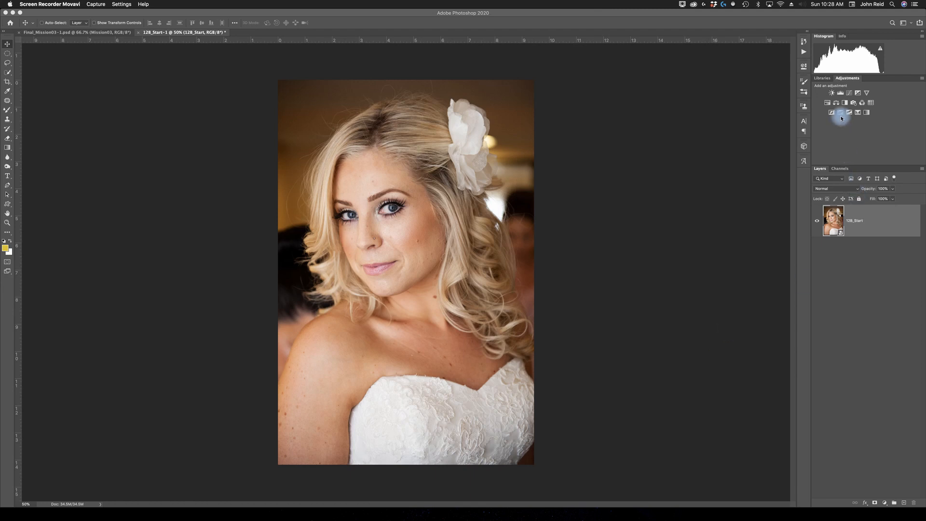
# - Add a Levels adjustment layer above the 12B_Start layer
pyautogui.click(841, 95)
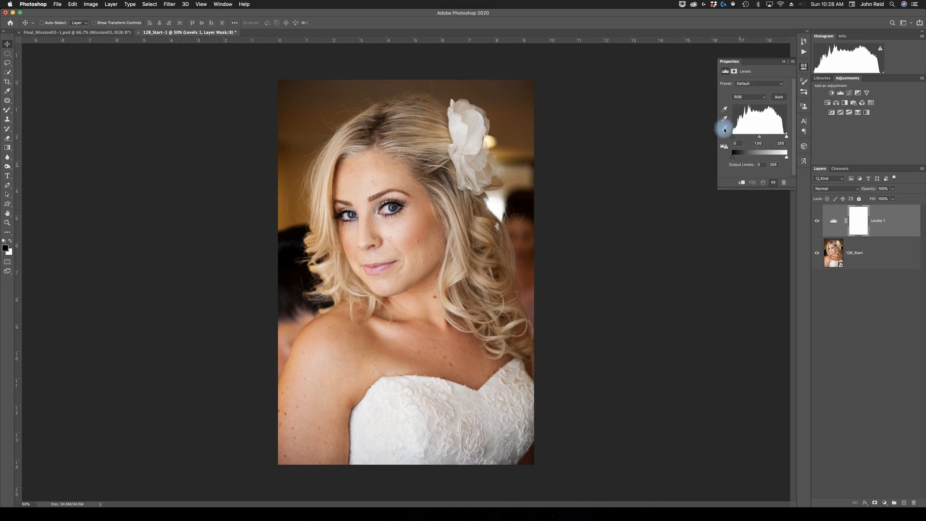
pyautogui.moveTo(769, 62)
pyautogui.mouseDown()
pyautogui.moveTo(751, 64)
pyautogui.moveTo(766, 62)
pyautogui.mouseUp()
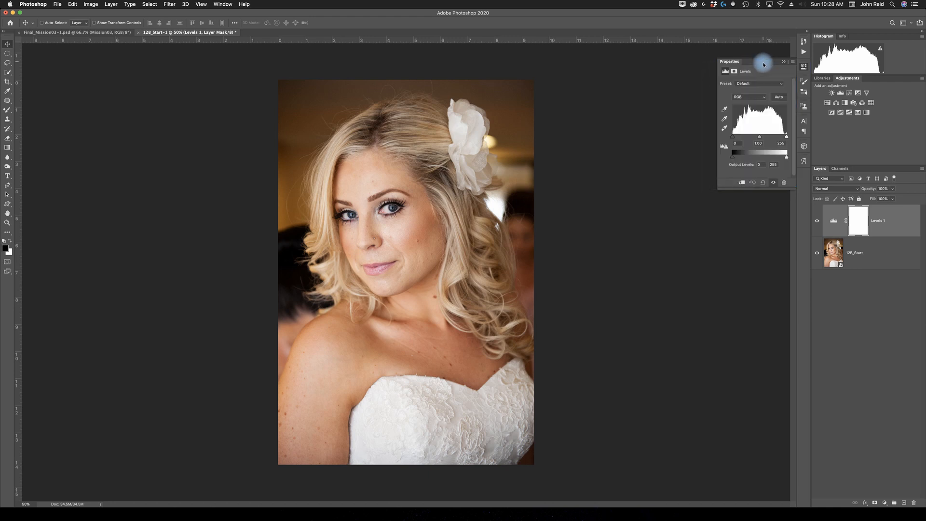
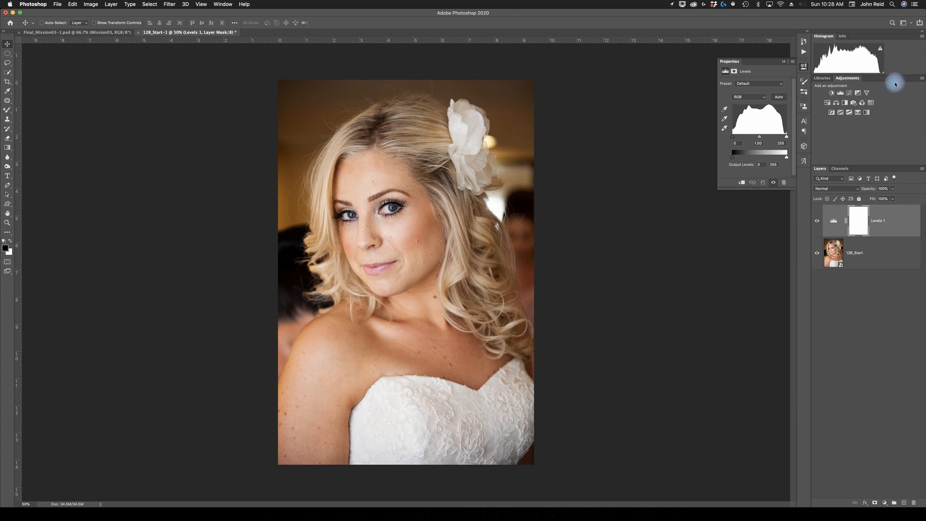
# - Adjust the Levels layer: move the white input point to 243 and set the midtone gamma to 0.90
pyautogui.moveTo(874, 78); pyautogui.dragTo(892, 75)
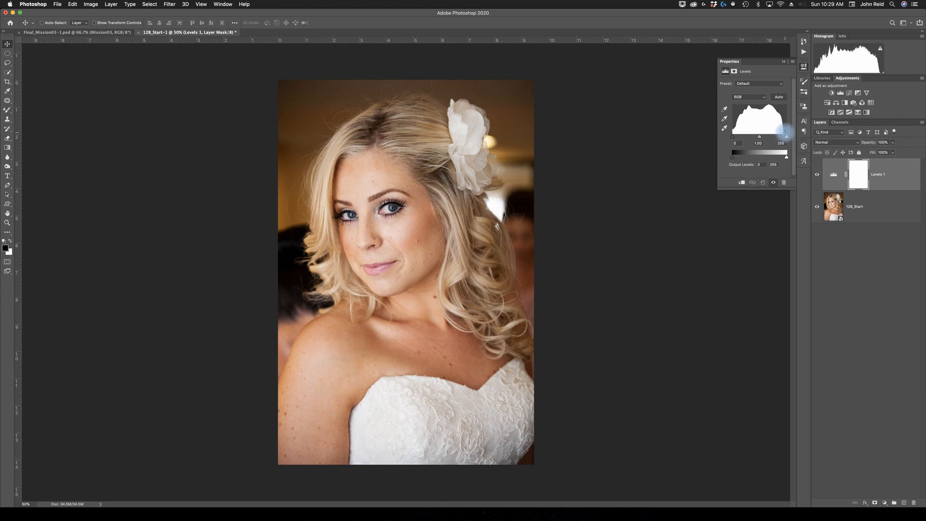
pyautogui.moveTo(787, 138); pyautogui.dragTo(785, 138)
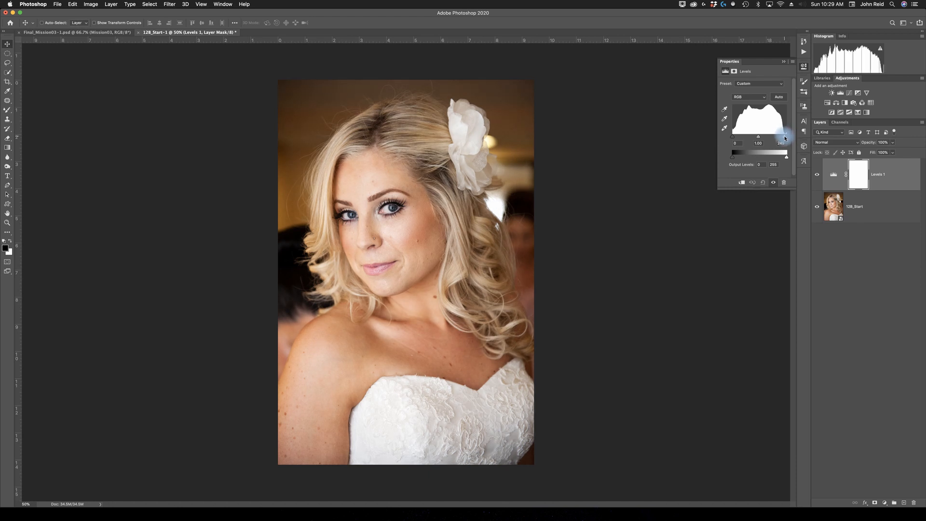
pyautogui.moveTo(785, 138); pyautogui.dragTo(786, 139)
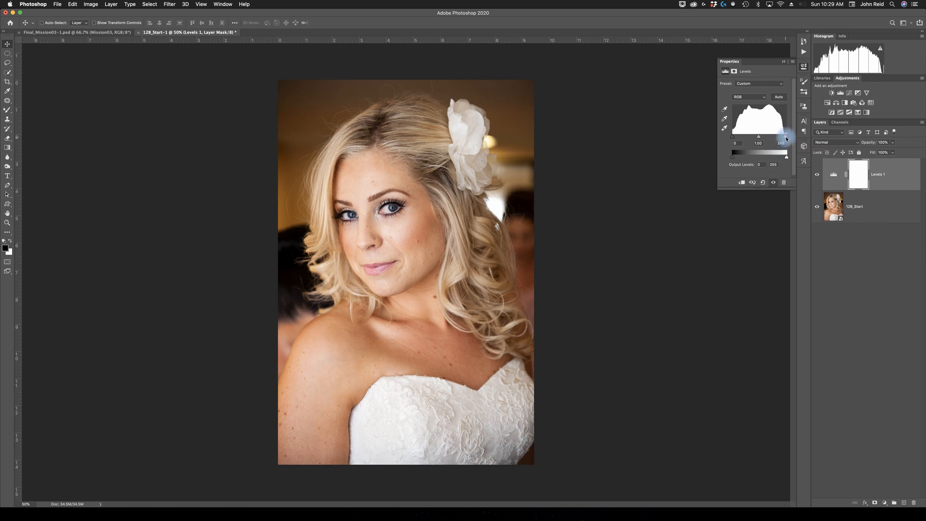
pyautogui.moveTo(785, 139); pyautogui.dragTo(785, 139)
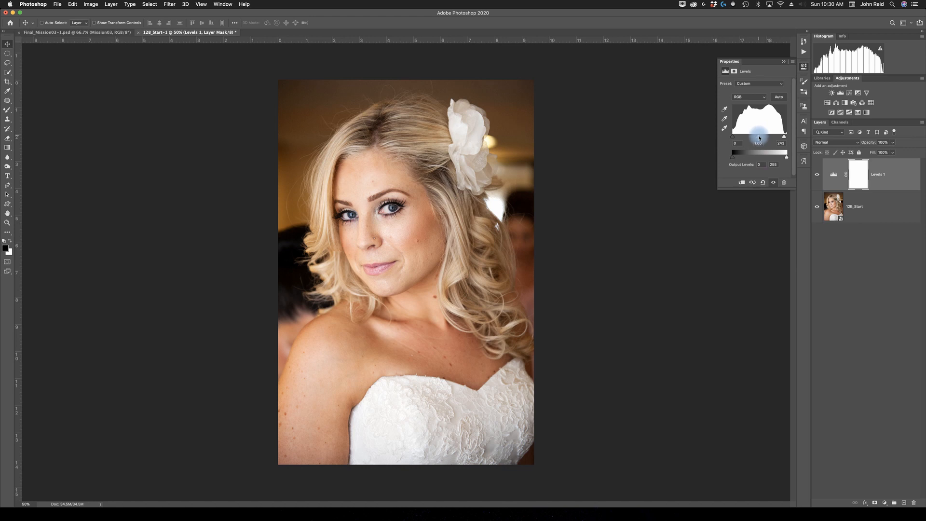
pyautogui.moveTo(759, 138); pyautogui.dragTo(760, 138)
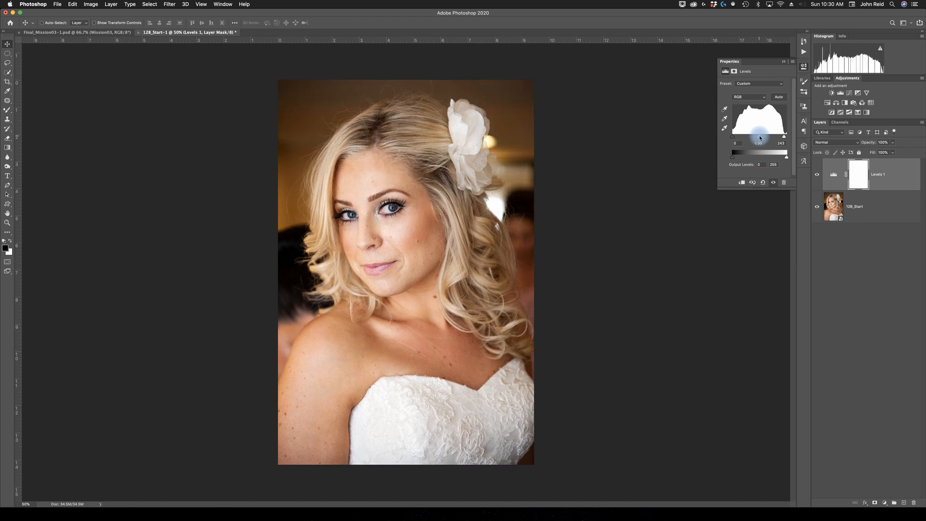
pyautogui.moveTo(761, 138); pyautogui.dragTo(760, 149)
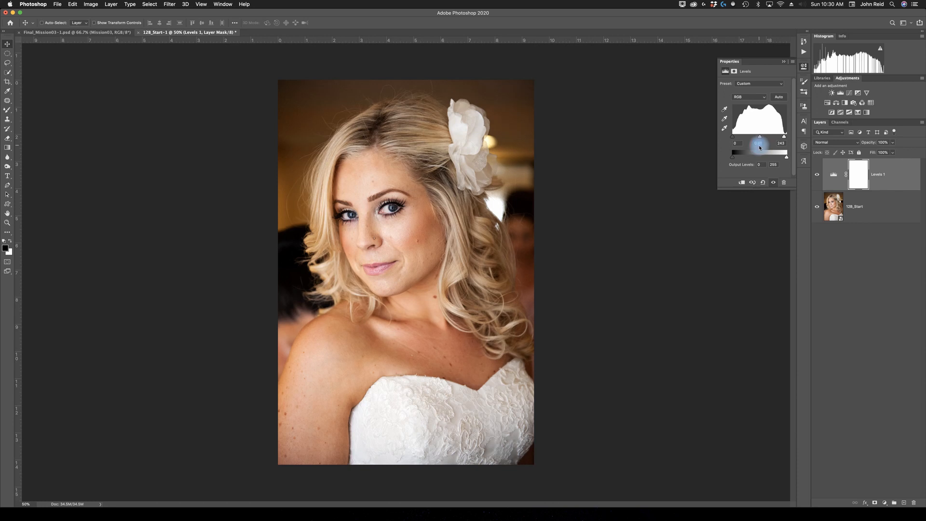
pyautogui.write('.90')
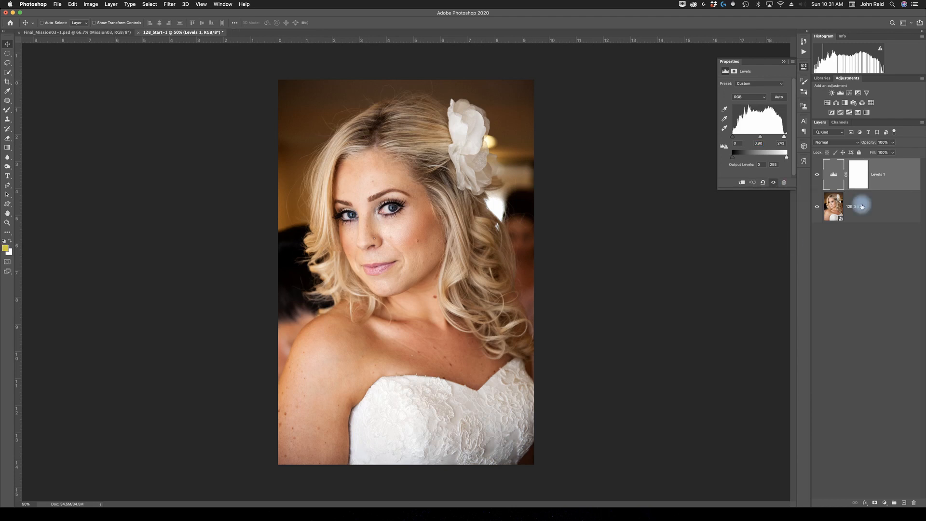
pyautogui.click(840, 174)
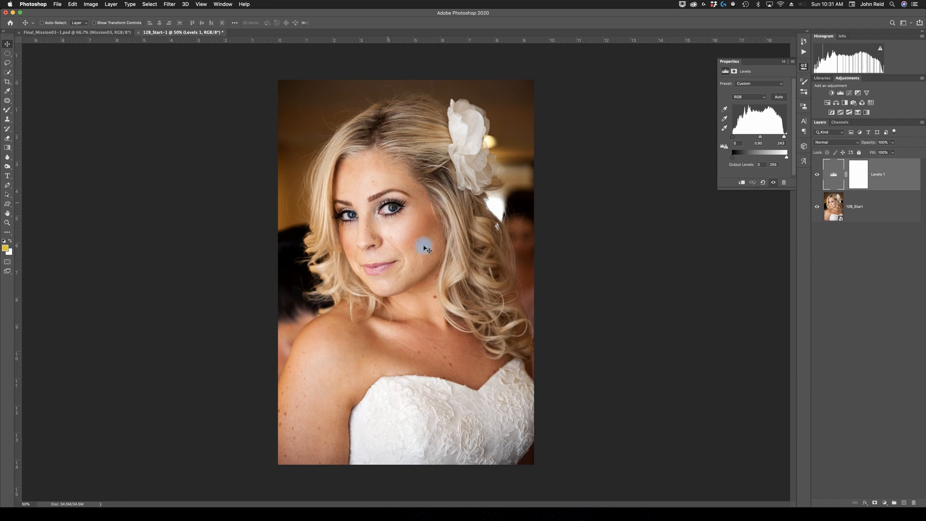
# - Reopen the 12B_Start smart object in Camera Raw and set Color Mixer saturation: Reds -2, Oranges -10, Magentas -3
pyautogui.click(840, 220)
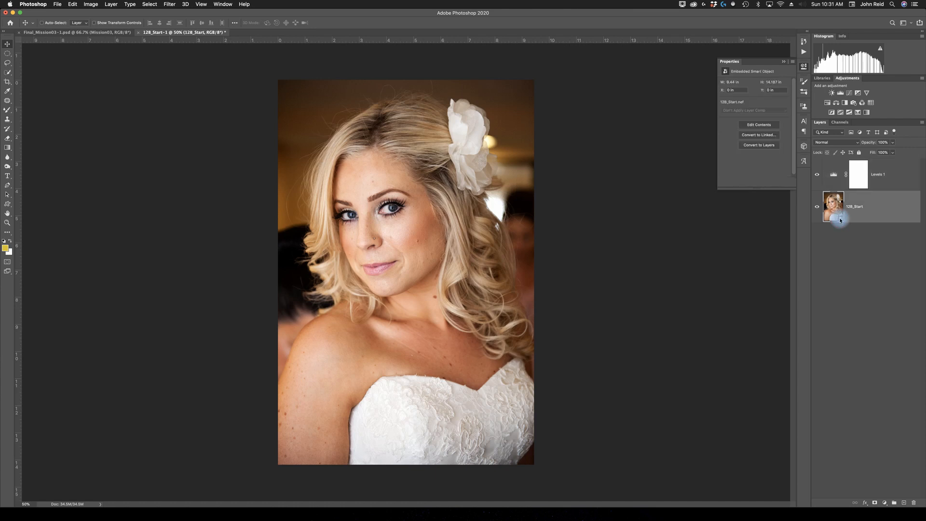
pyautogui.doubleClick(840, 221)
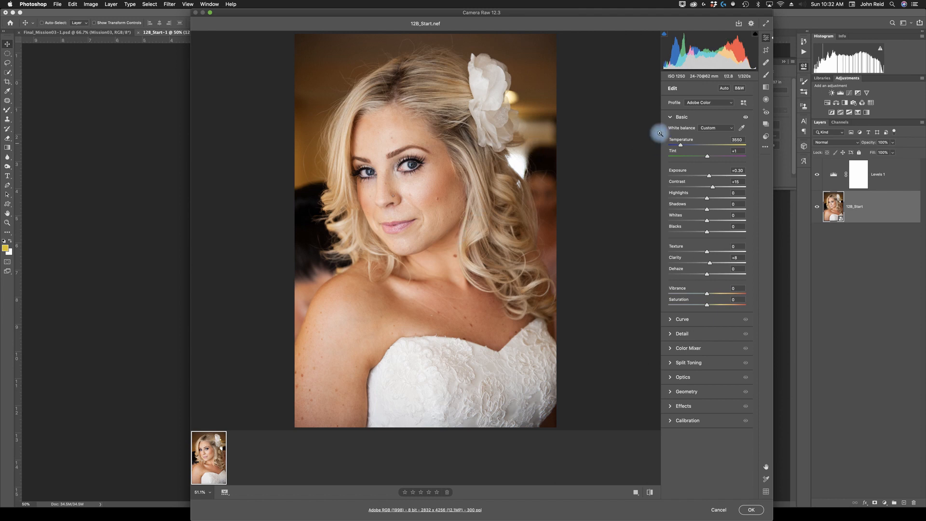
pyautogui.click(672, 119)
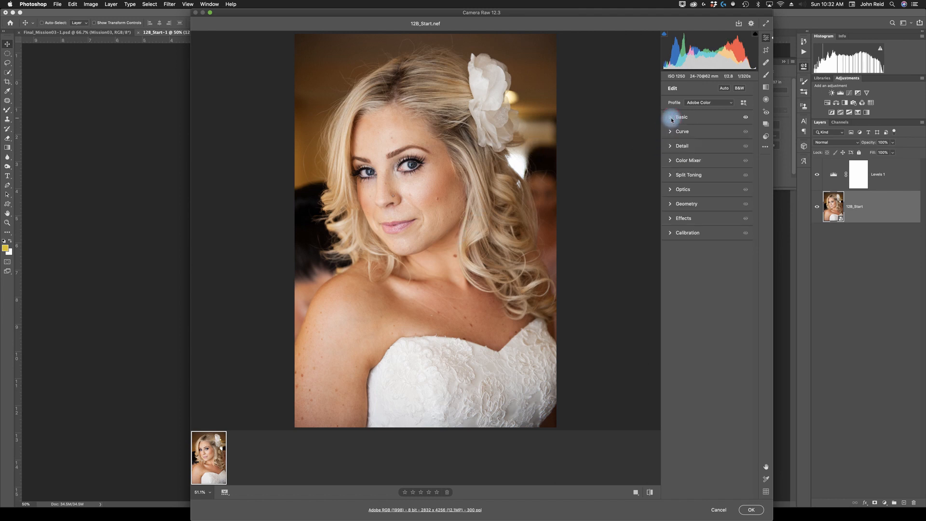
pyautogui.click(673, 161)
pyautogui.click(731, 171)
pyautogui.click(696, 172)
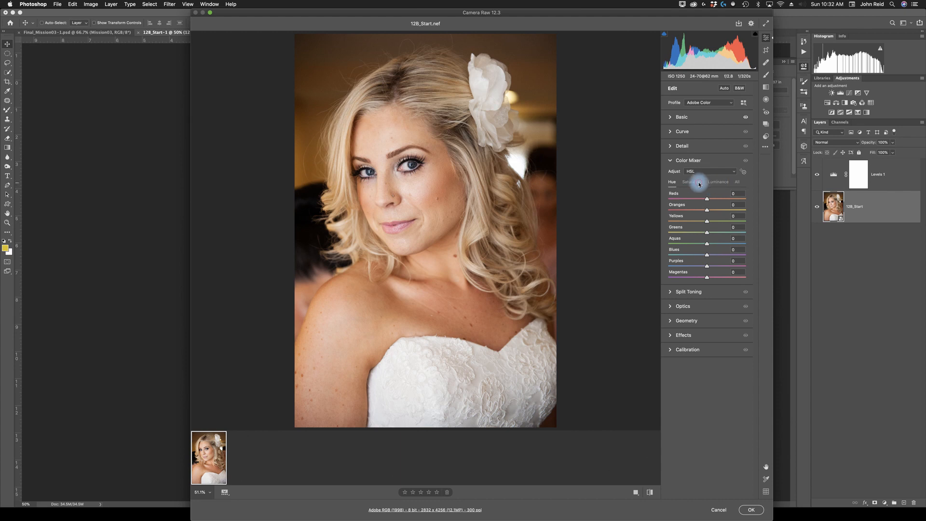
pyautogui.click(700, 183)
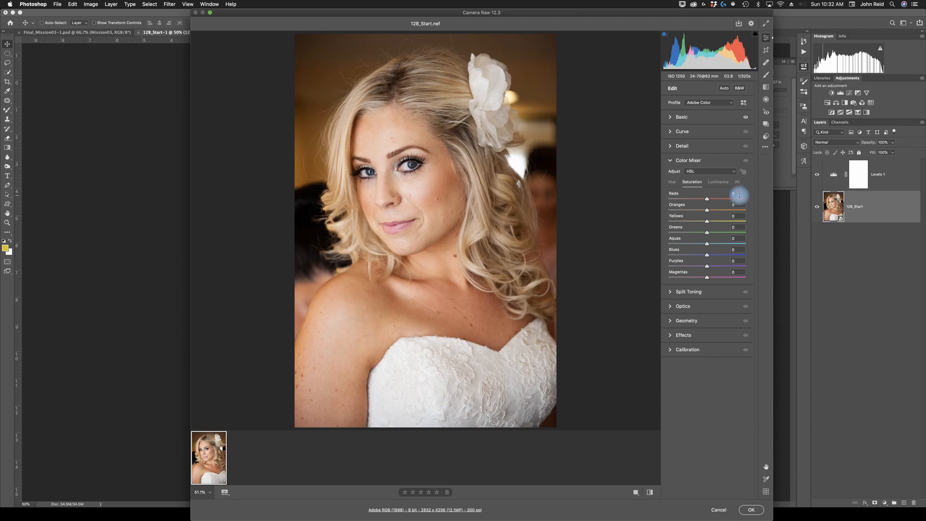
pyautogui.write('-2')
pyautogui.click(739, 203)
pyautogui.write('-')
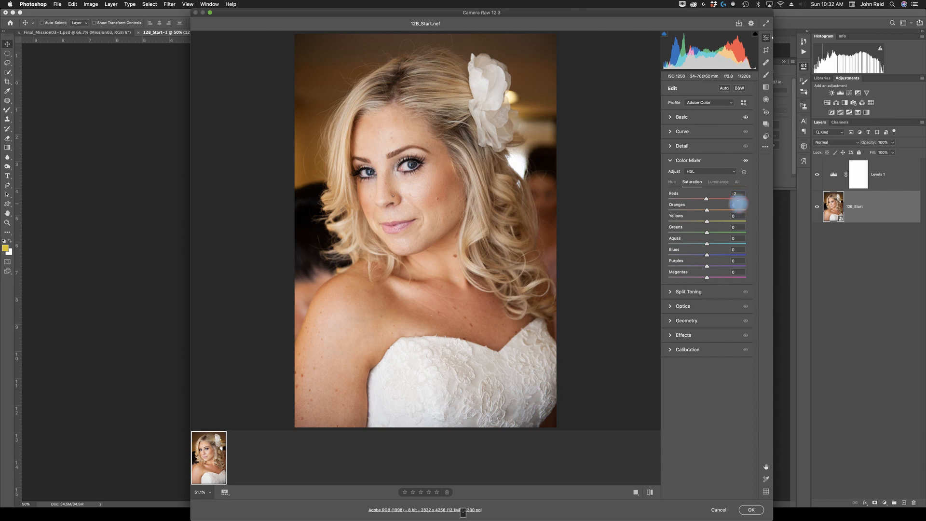
pyautogui.write('10')
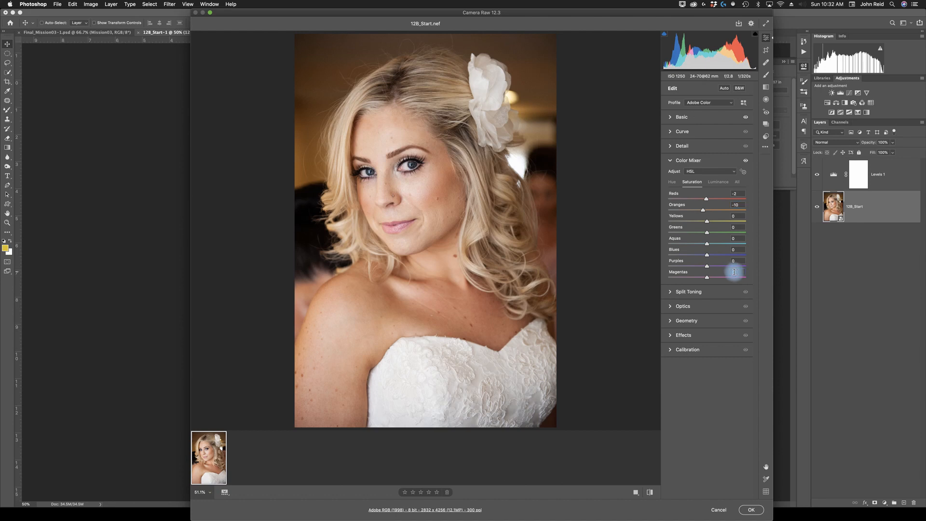
pyautogui.click(735, 271)
pyautogui.write('-3')
pyautogui.press('Return')
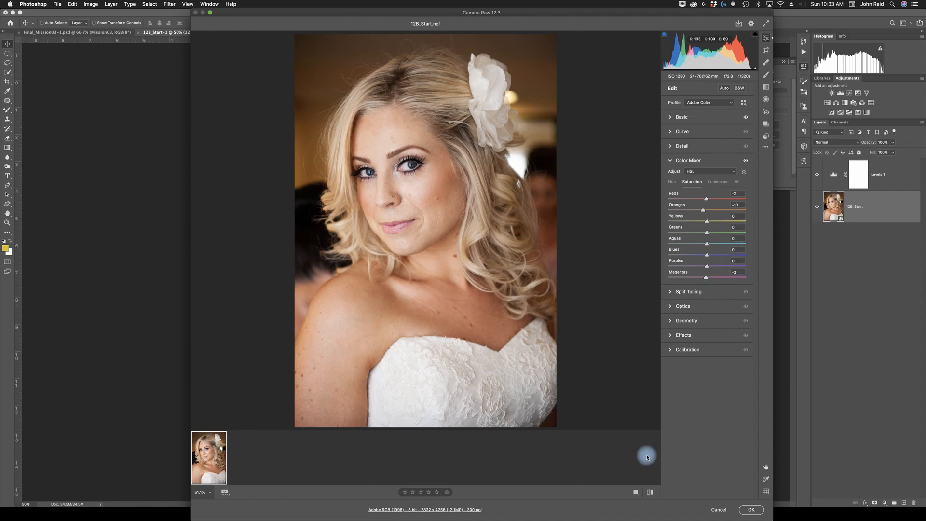
pyautogui.click(752, 508)
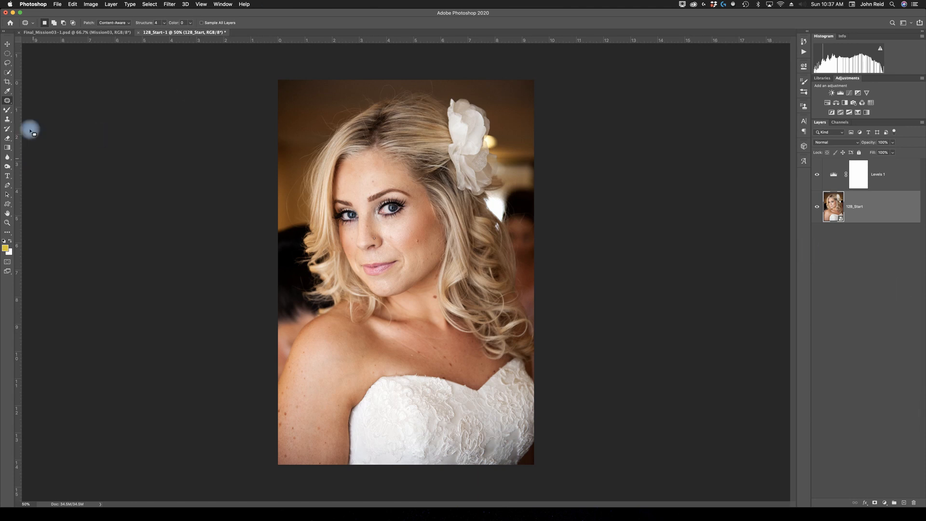
# - Duplicate the 12B_Start layer as a new layer named Corrections
pyautogui.rightClick(880, 210)
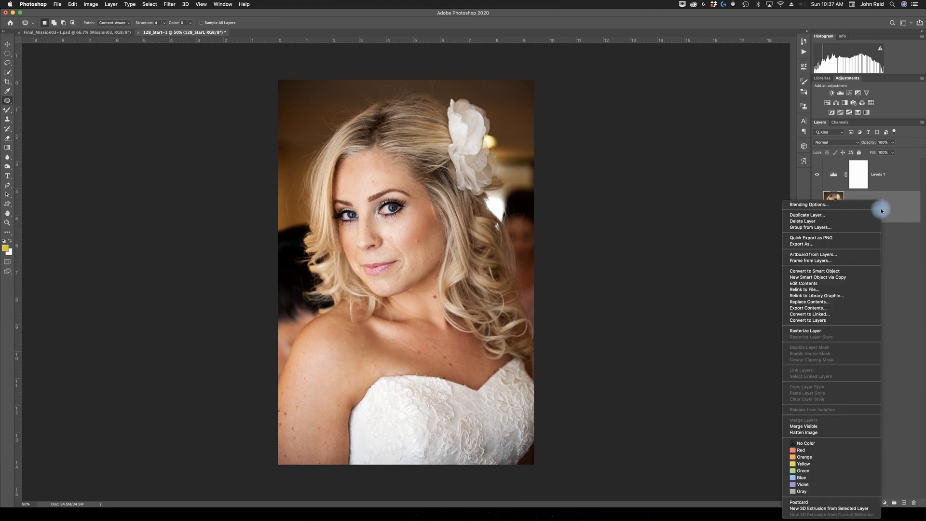
pyautogui.click(814, 217)
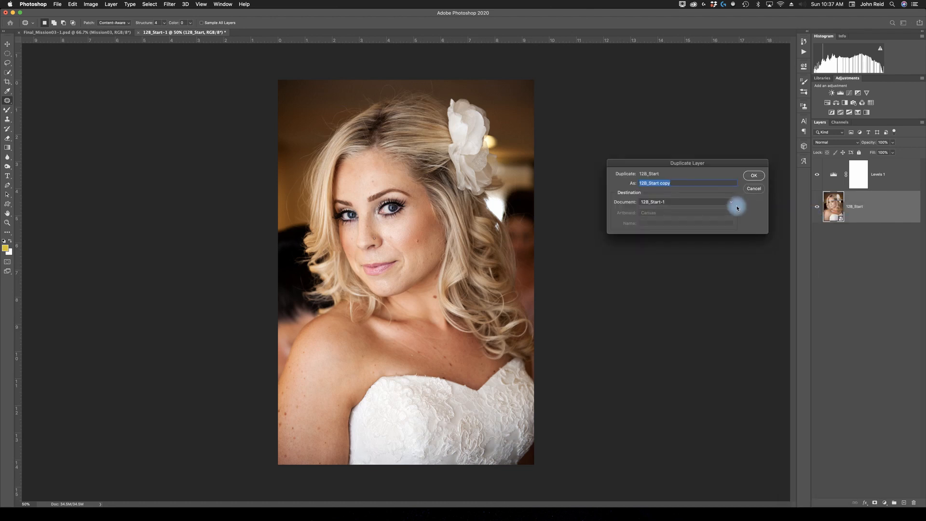
pyautogui.write('Corrections')
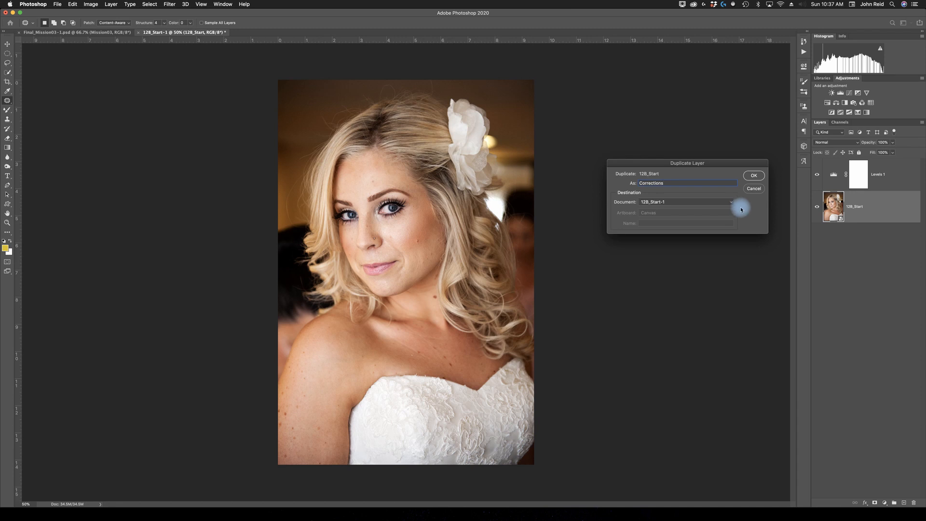
pyautogui.click(754, 176)
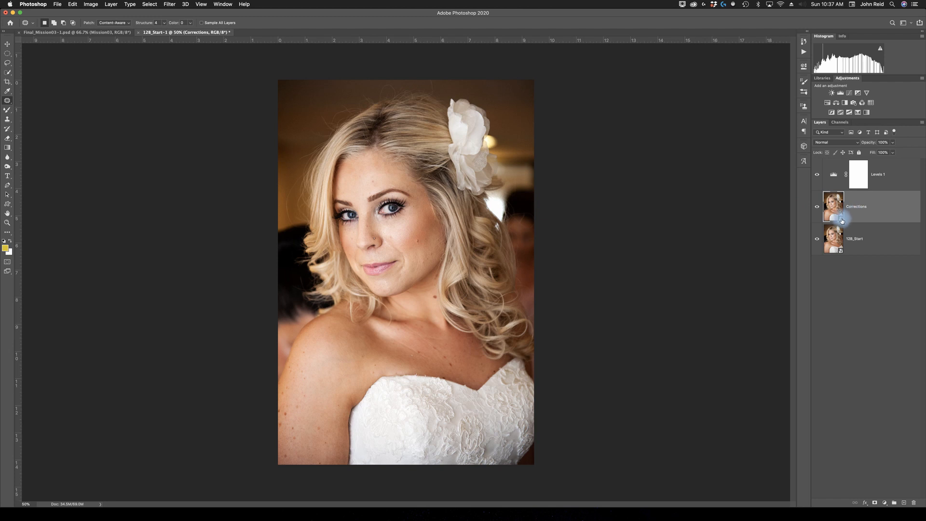
# - Rasterize the Corrections layer
pyautogui.rightClick(842, 220)
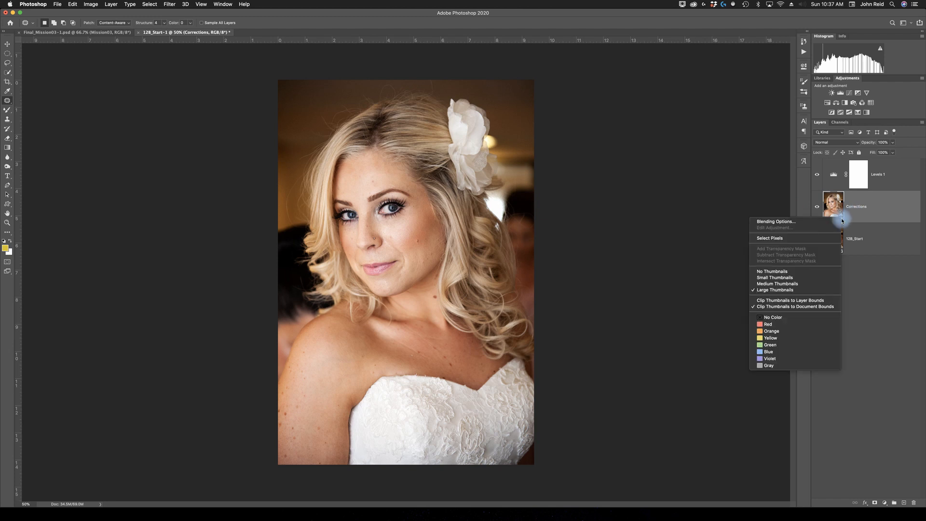
pyautogui.click(873, 206)
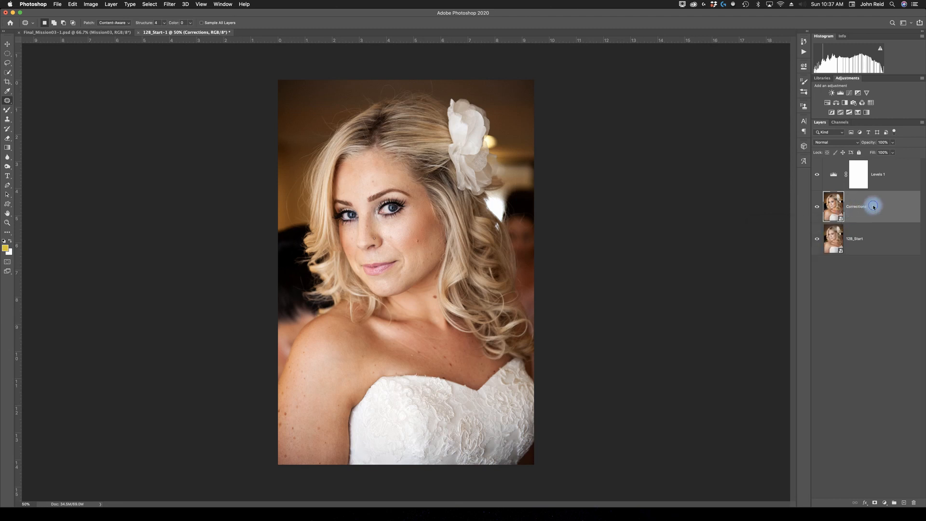
pyautogui.rightClick(875, 207)
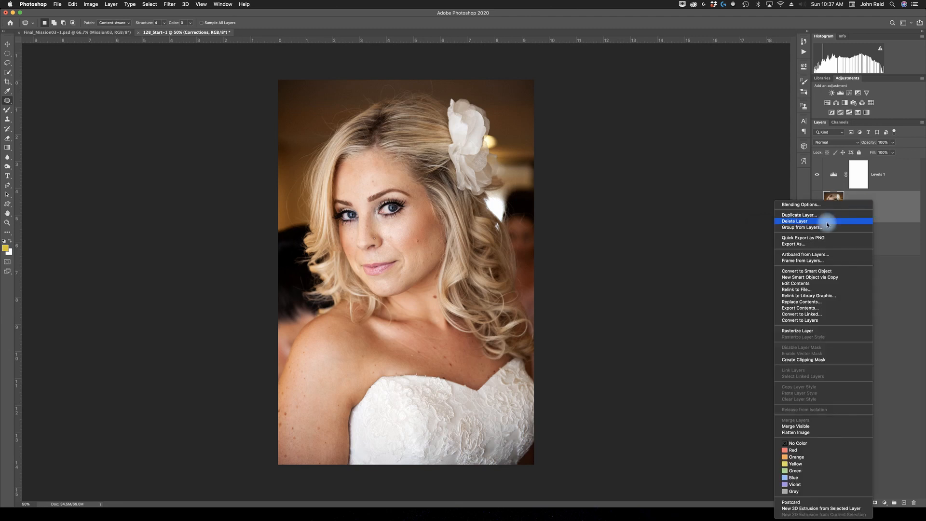
pyautogui.click(801, 332)
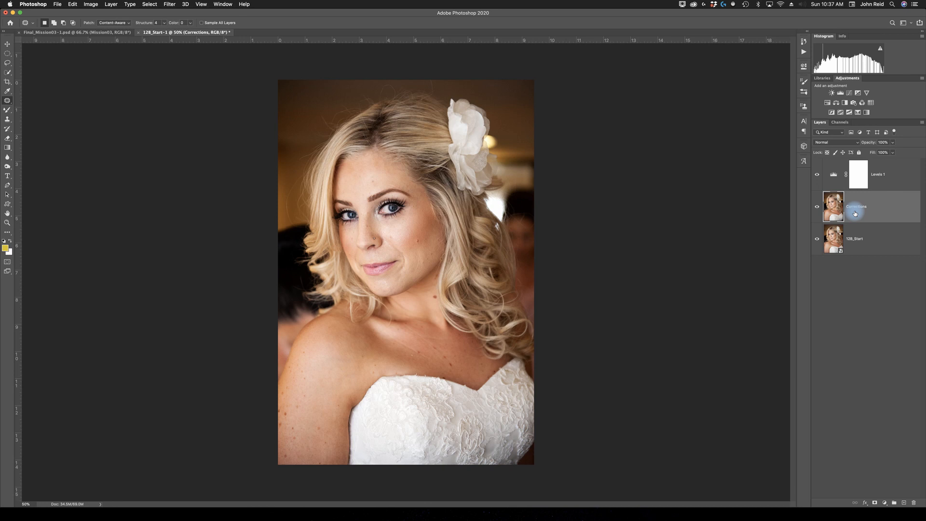
pyautogui.click(835, 208)
# - Choose the Spot Healing Brush Tool with a 35 px brush size and Normal mode
pyautogui.click(5, 101)
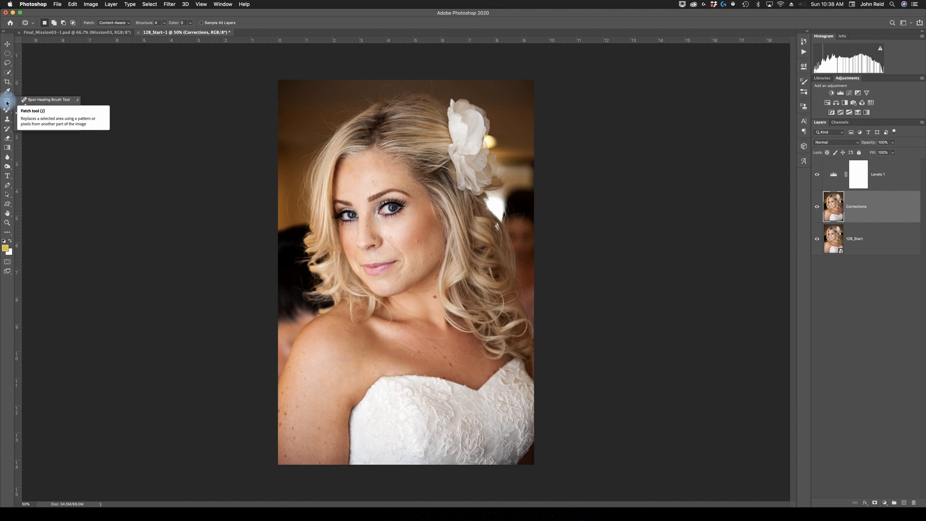
pyautogui.click(41, 100)
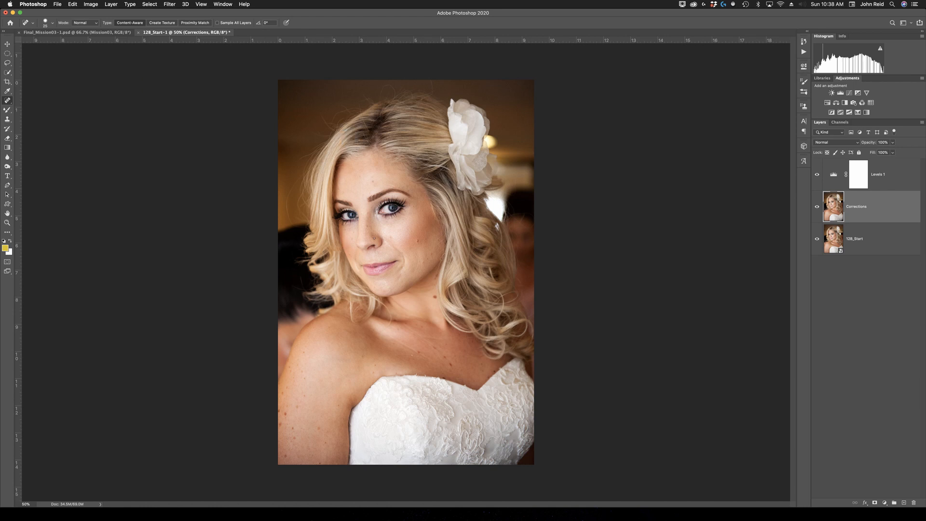
pyautogui.click(34, 24)
pyautogui.click(50, 23)
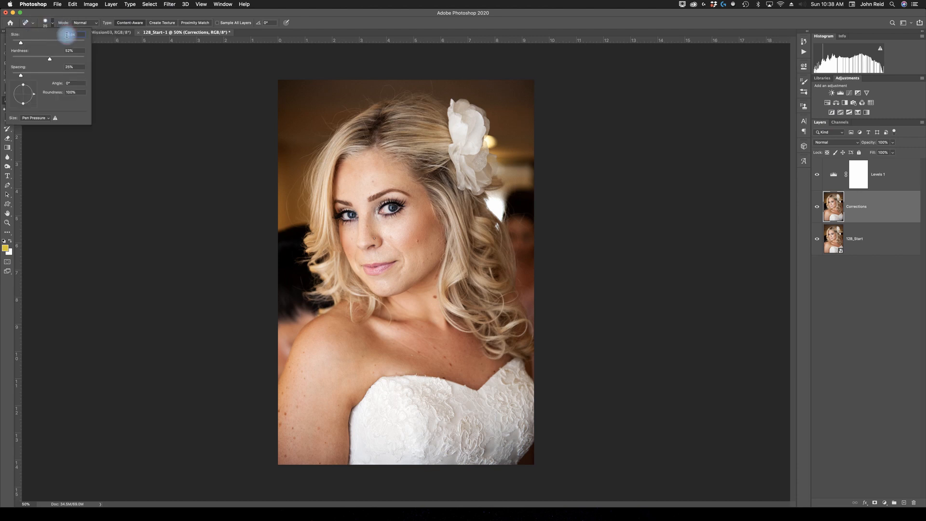
pyautogui.write('35')
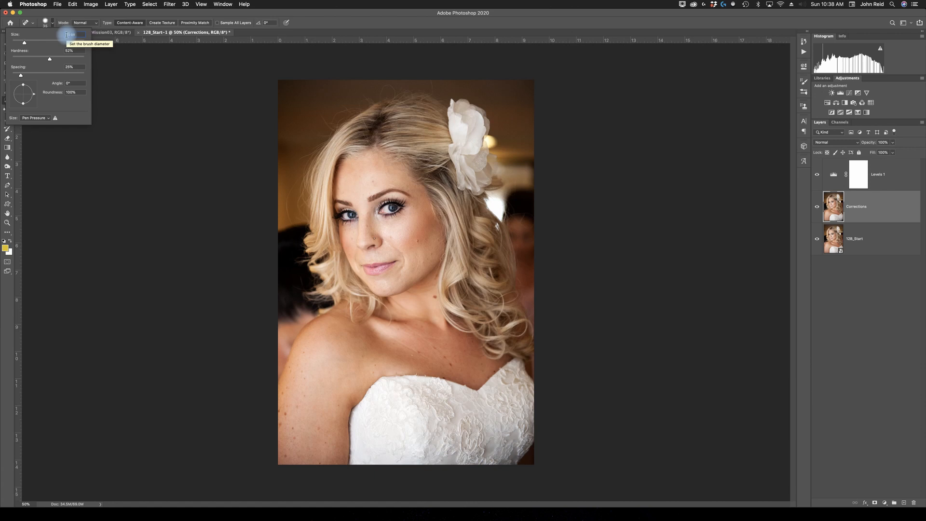
pyautogui.press('Return')
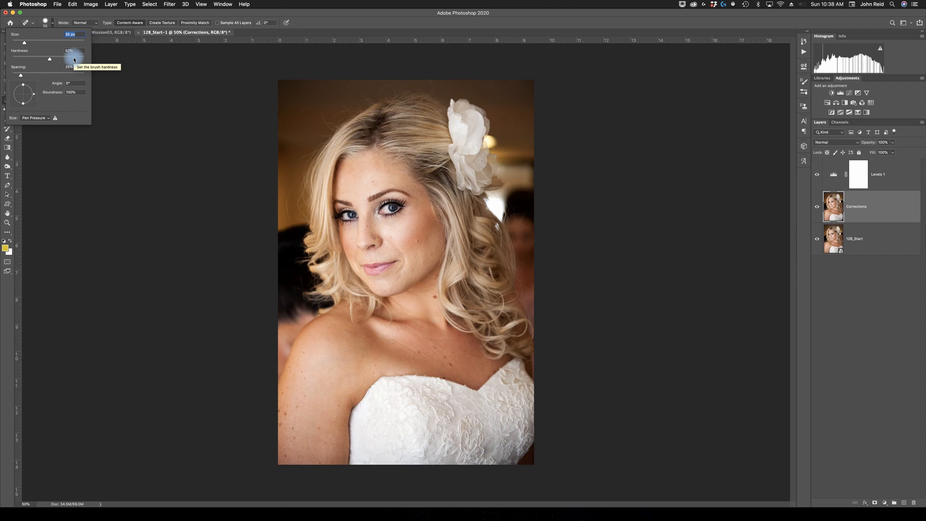
pyautogui.click(92, 24)
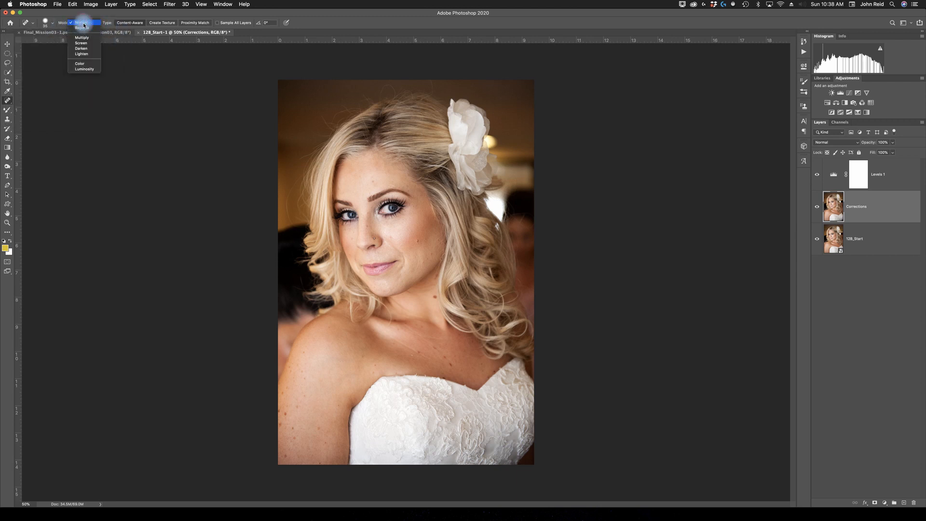
pyautogui.click(84, 23)
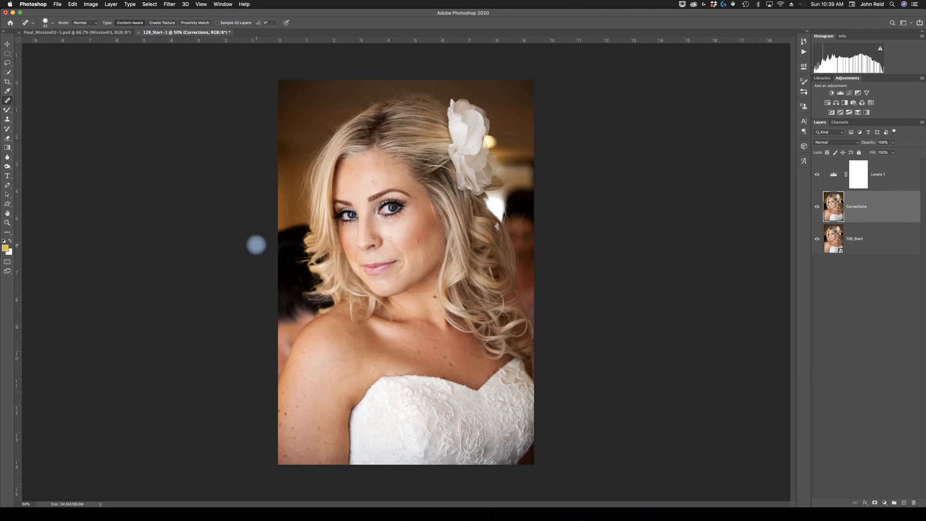
# - Zoom in on the face and spot-heal the nose stud and small skin blemishes on the Corrections layer, undoing the last heal
pyautogui.press('z')
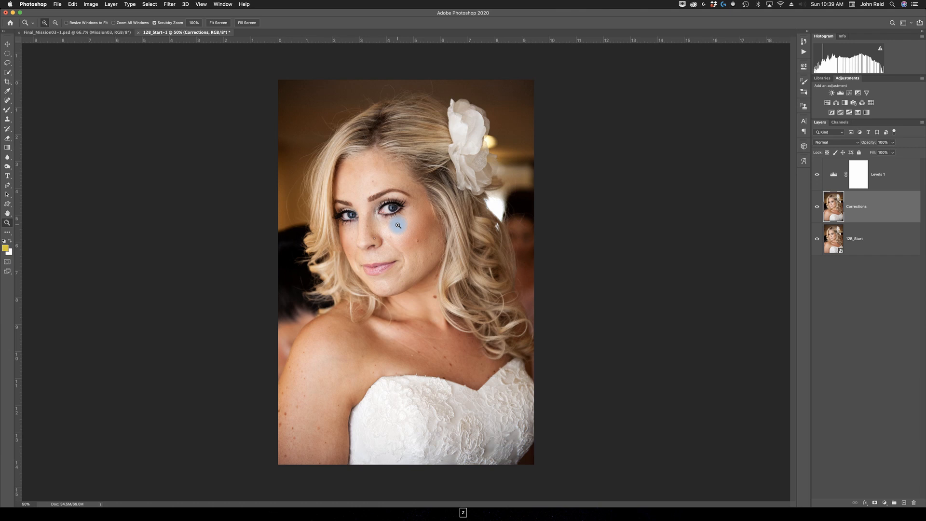
pyautogui.click(384, 234)
pyautogui.click(382, 248)
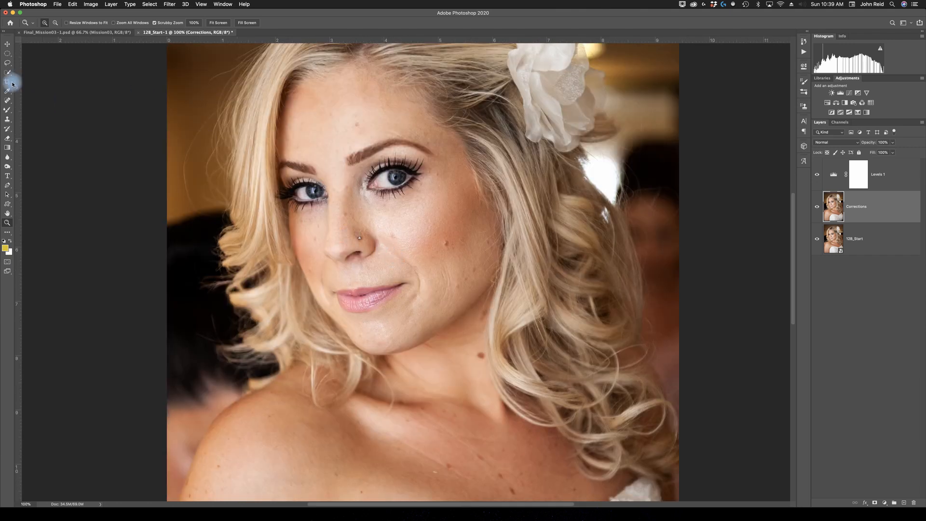
pyautogui.click(7, 100)
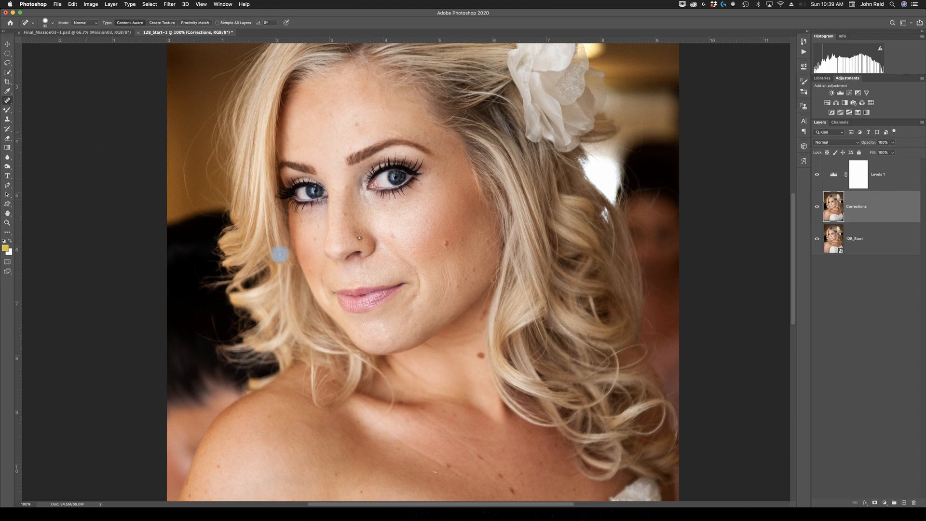
pyautogui.click(359, 238)
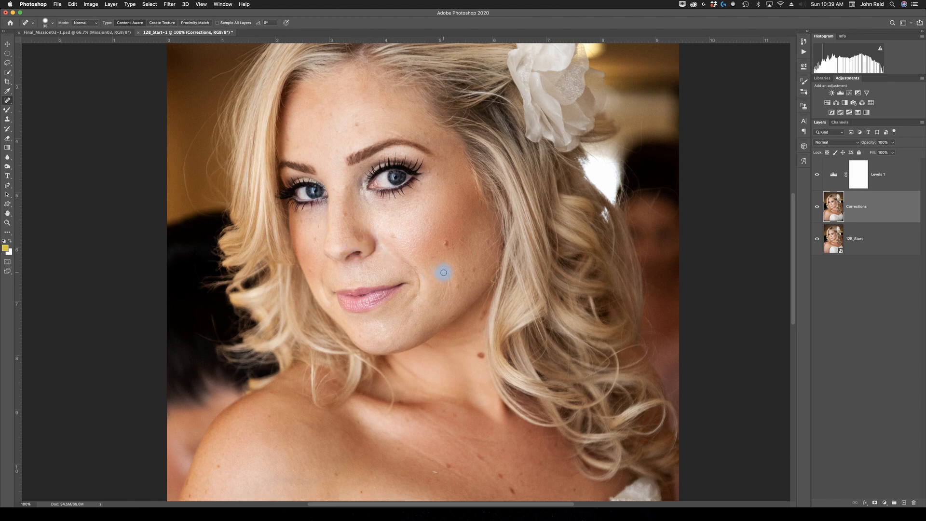
pyautogui.moveTo(443, 273); pyautogui.dragTo(440, 305)
pyautogui.moveTo(444, 264); pyautogui.dragTo(451, 295)
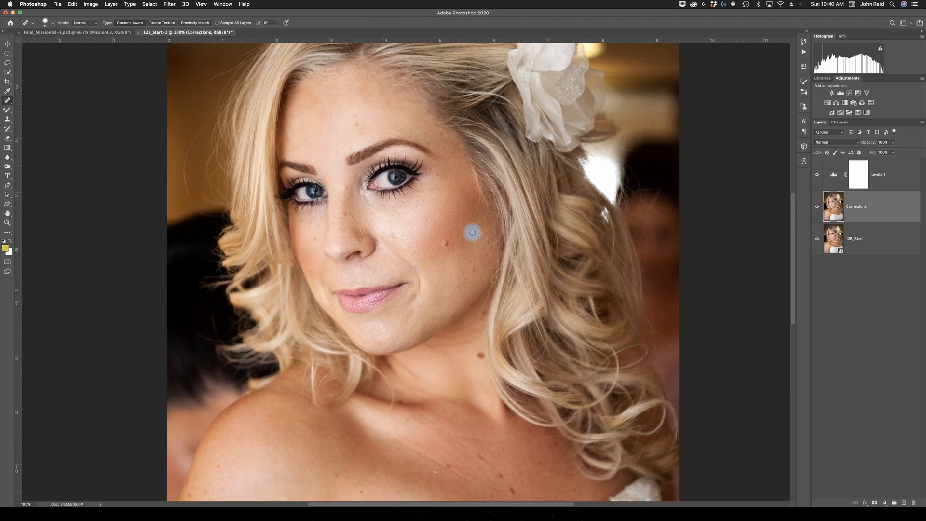
pyautogui.click(357, 125)
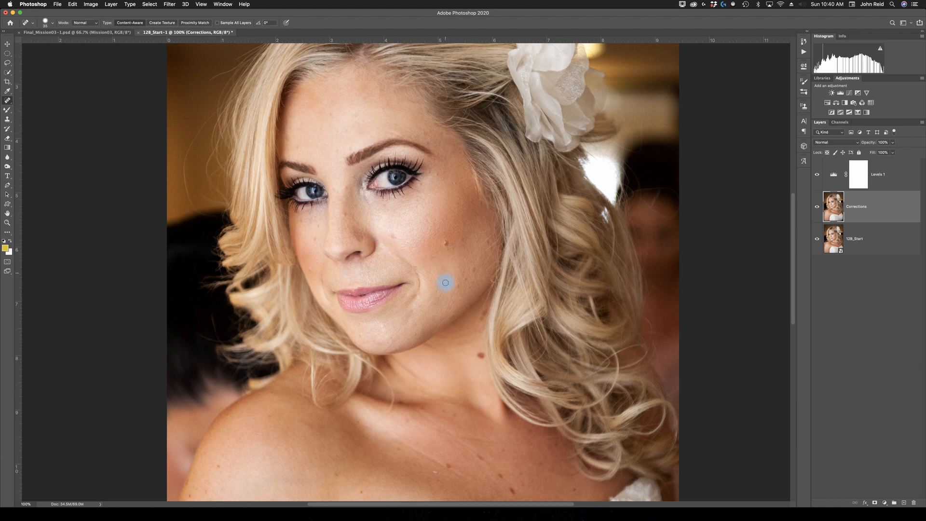
pyautogui.click(446, 241)
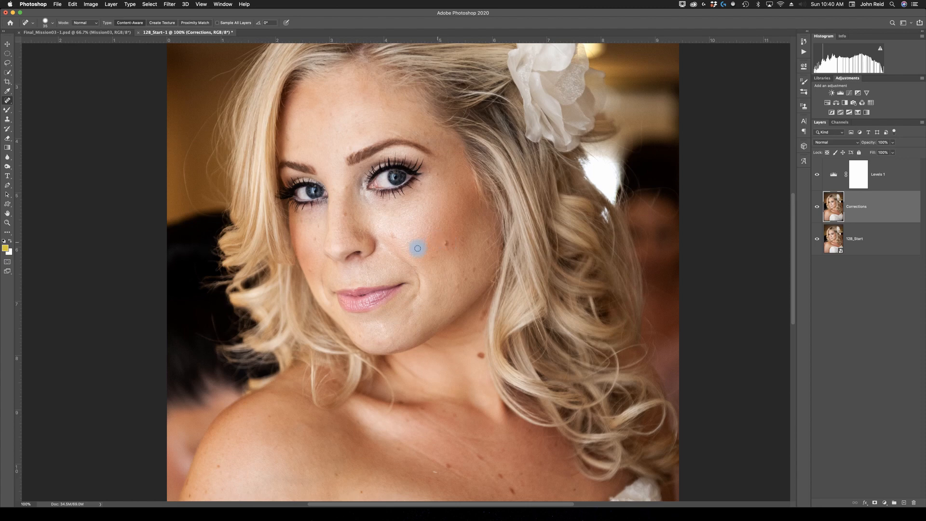
pyautogui.press('super+z')
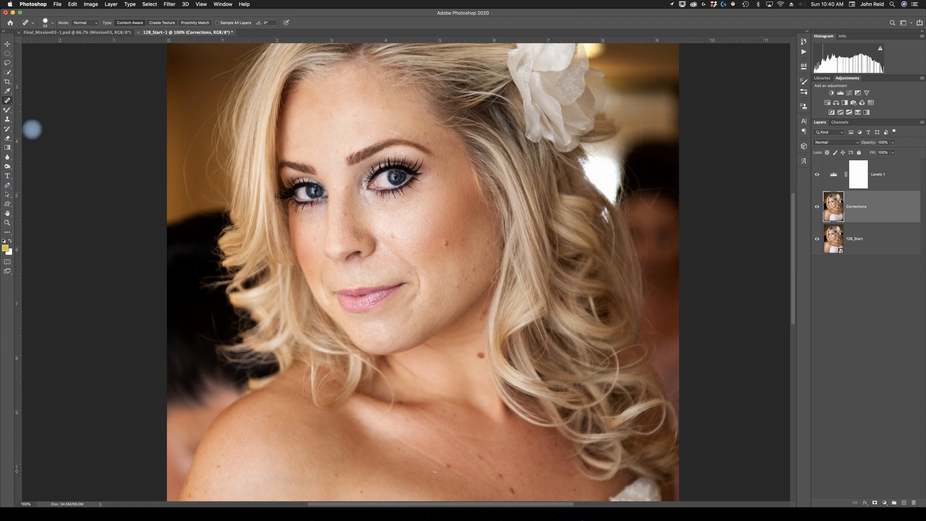
# - Switch to the Healing Brush Tool and set its brush size to 45 px
pyautogui.rightClick(8, 103)
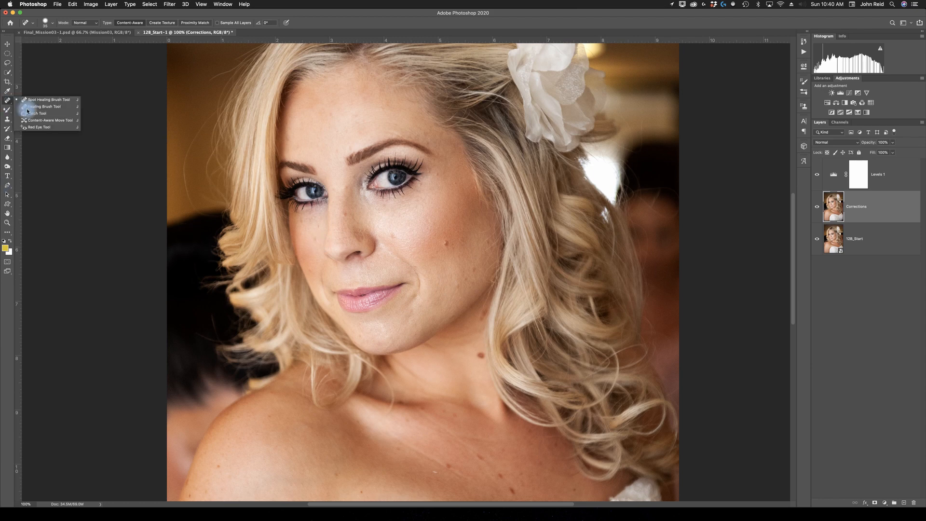
pyautogui.click(47, 107)
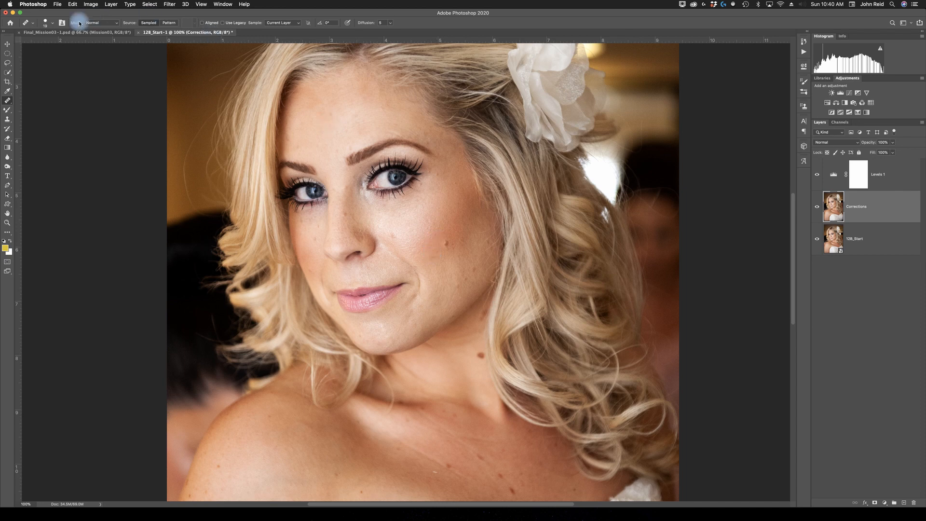
pyautogui.click(53, 23)
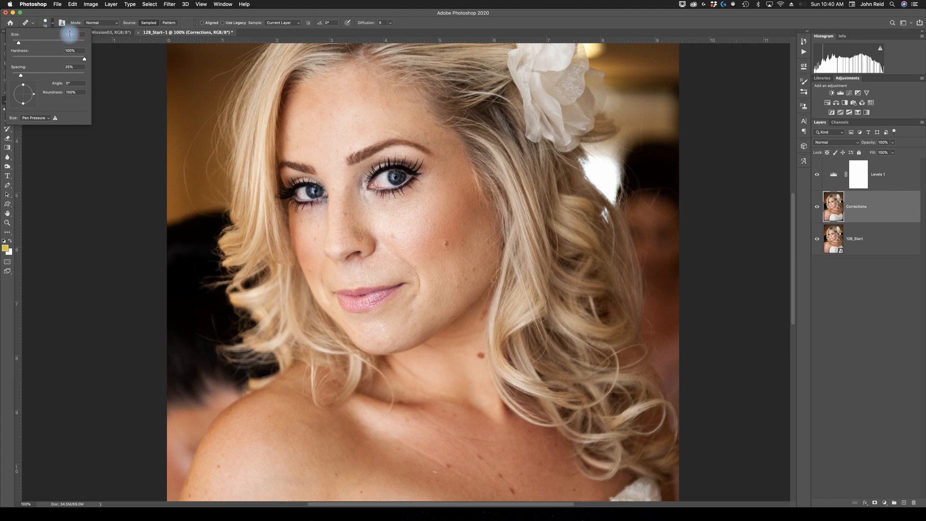
pyautogui.click(69, 34)
pyautogui.write('45')
pyautogui.press('Return')
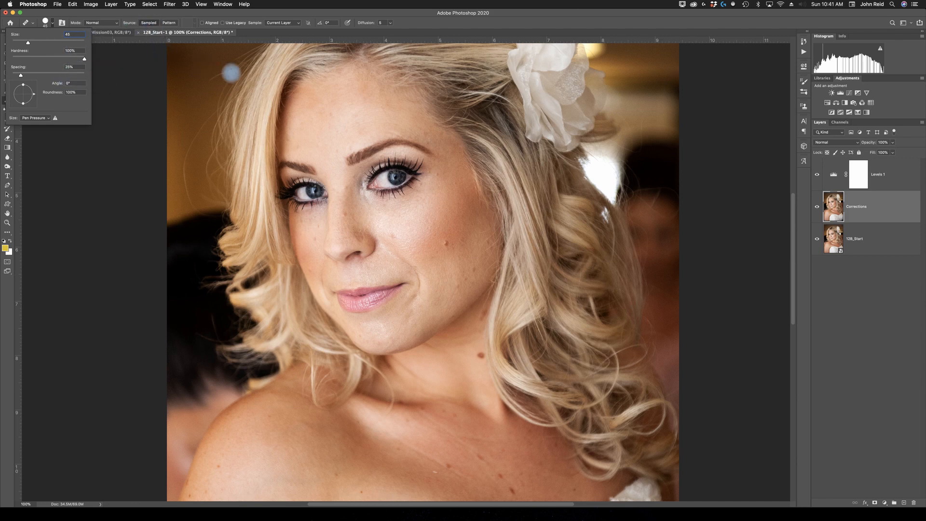
# - Try to heal a spot on the cheek with the Healing Brush, dismissing the source-point alert
pyautogui.click(286, 136)
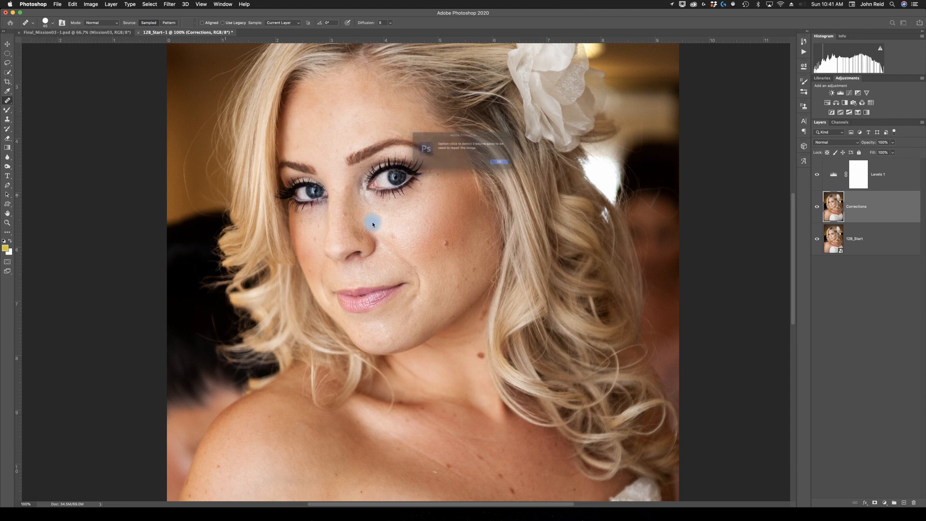
pyautogui.click(517, 166)
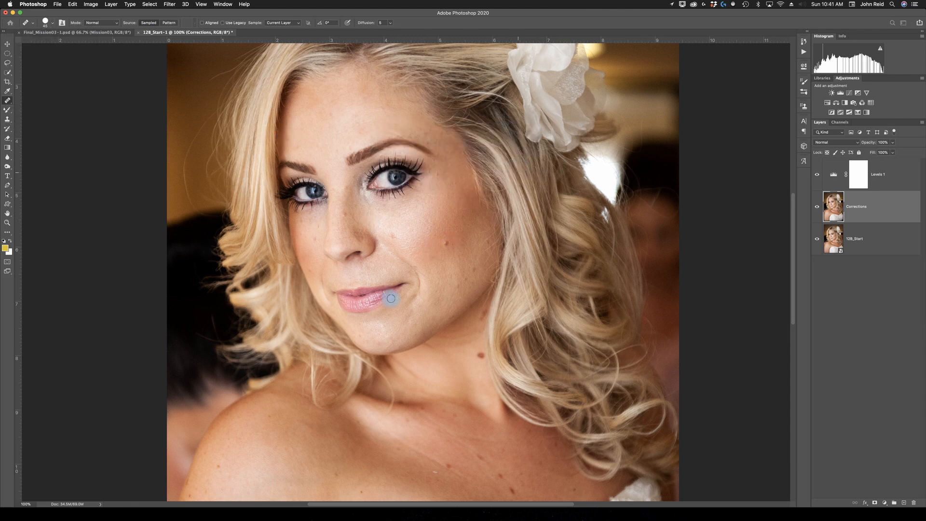
pyautogui.click(424, 254)
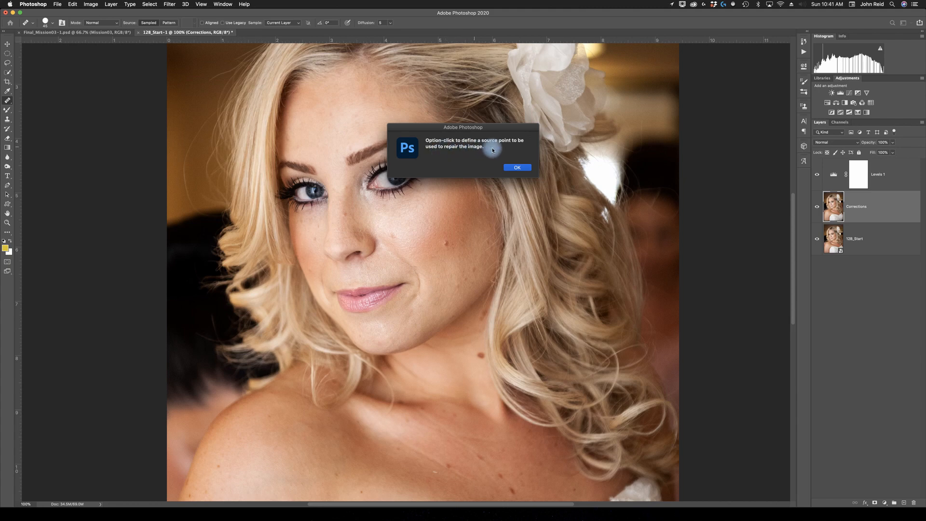
pyautogui.click(511, 166)
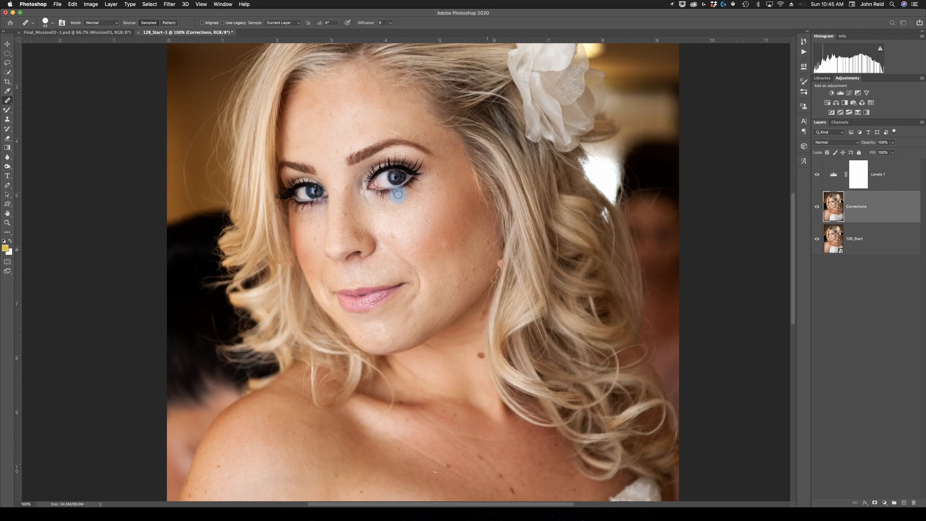
pyautogui.moveTo(398, 195); pyautogui.dragTo(396, 193)
pyautogui.click(407, 214)
pyautogui.click(409, 173)
# - Zoom to 200% on the face and choose the Sponge Tool with a 35 px brush
pyautogui.press('z')
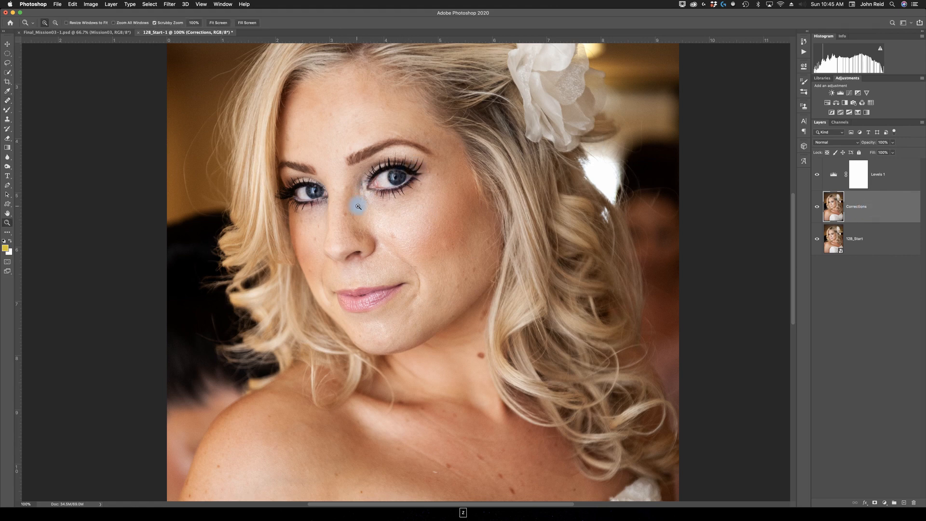
pyautogui.click(353, 182)
pyautogui.press('j')
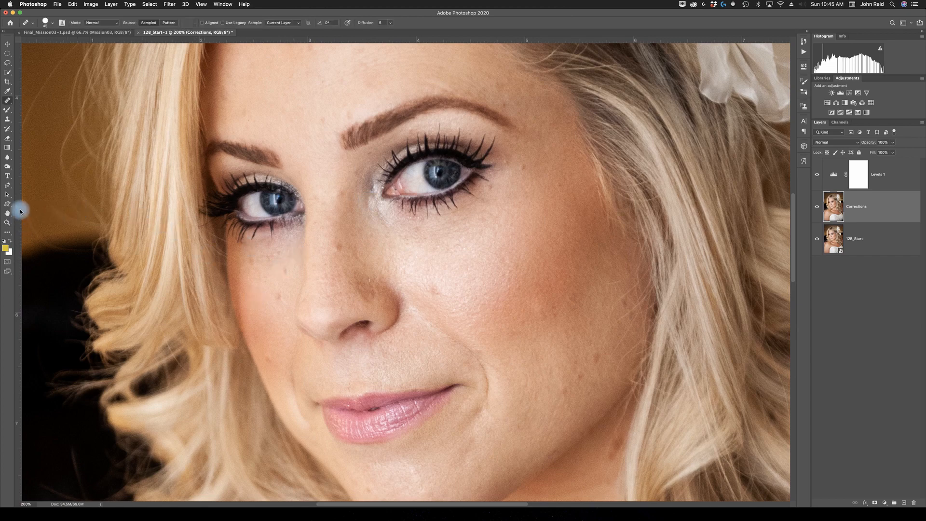
pyautogui.click(8, 167)
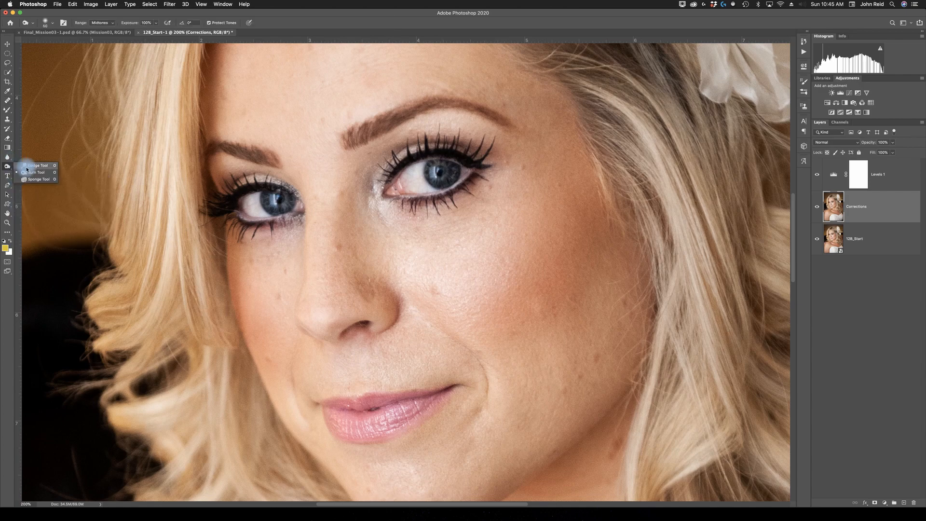
pyautogui.click(33, 179)
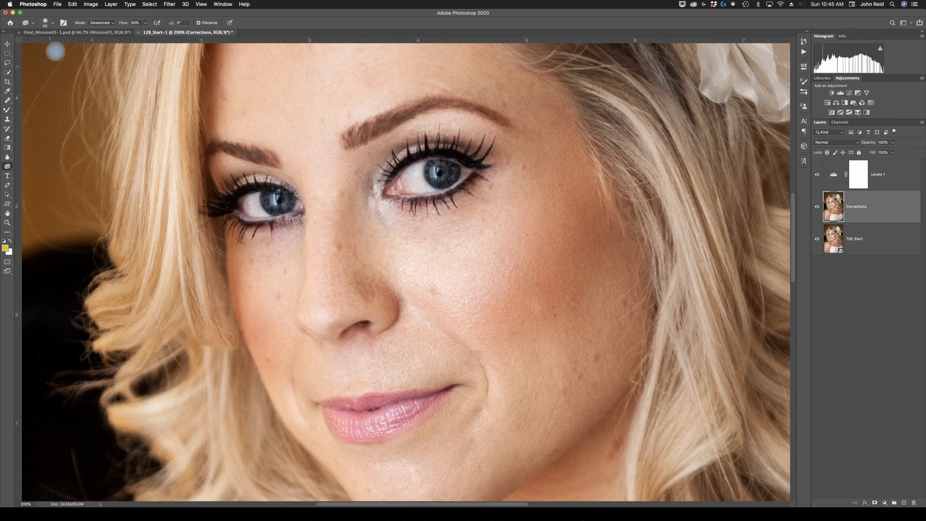
pyautogui.click(49, 23)
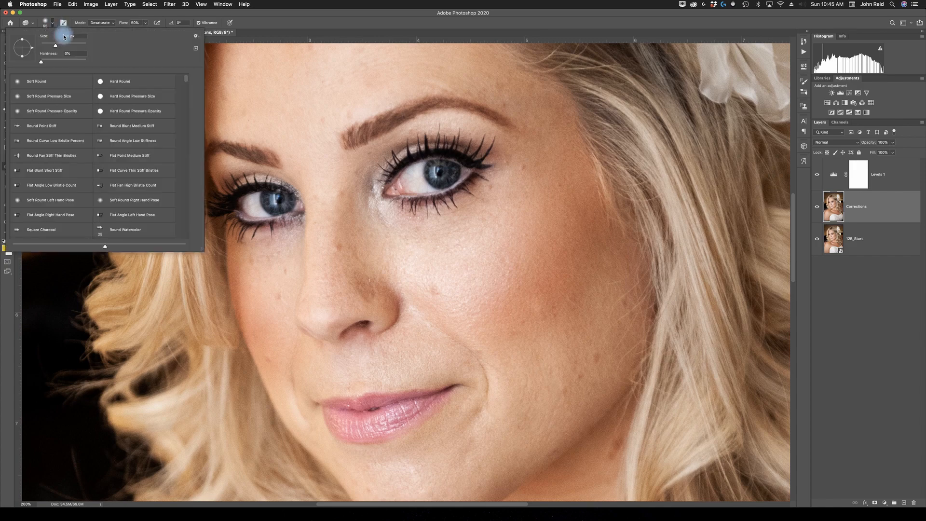
pyautogui.click(65, 37)
pyautogui.write('35')
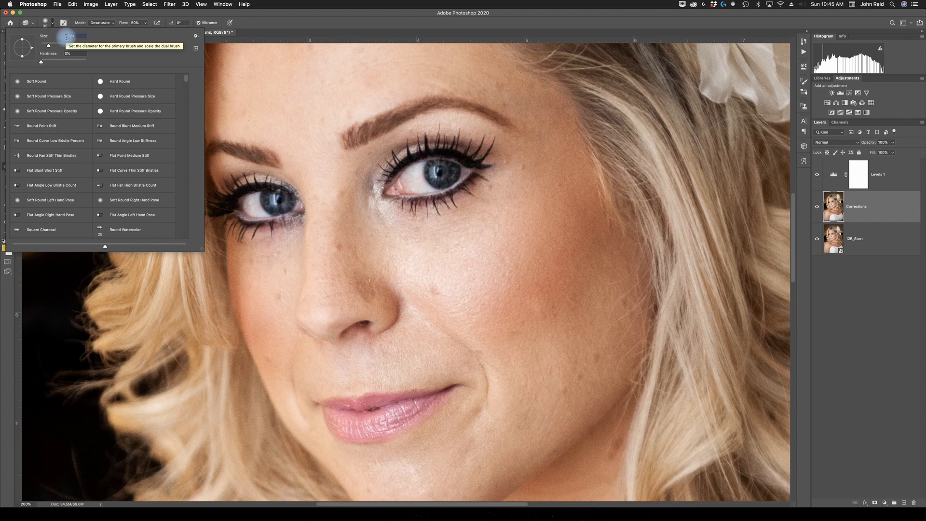
pyautogui.click(72, 54)
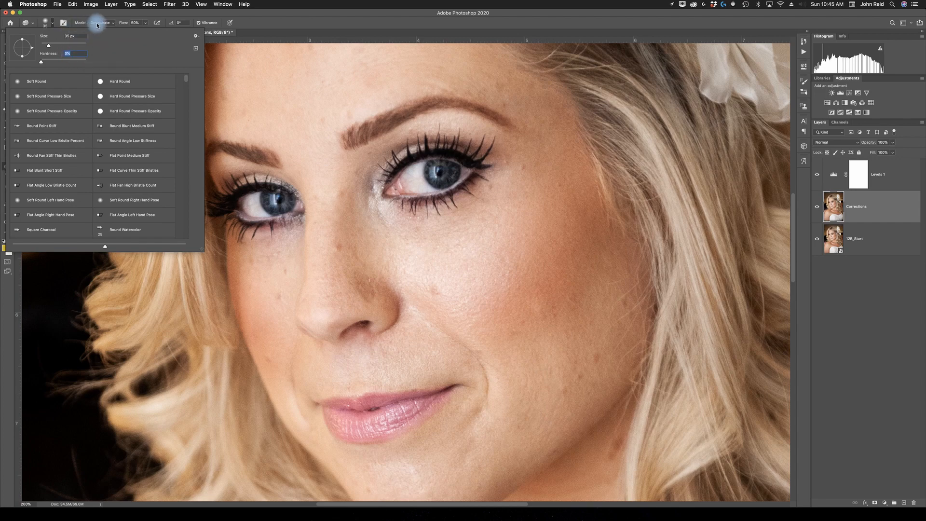
pyautogui.press('Return')
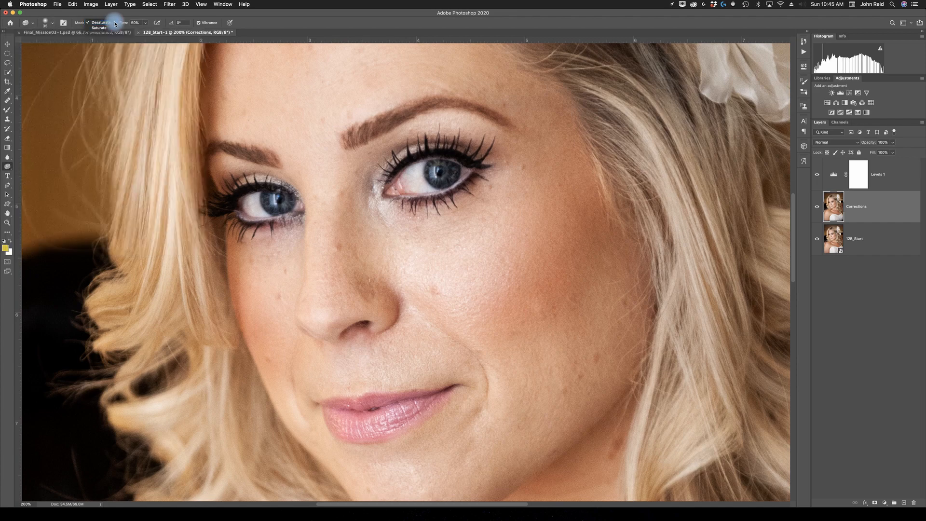
# - Set the Sponge mode to Saturate and brush over both irises to intensify their blue
pyautogui.click(114, 24)
pyautogui.click(105, 31)
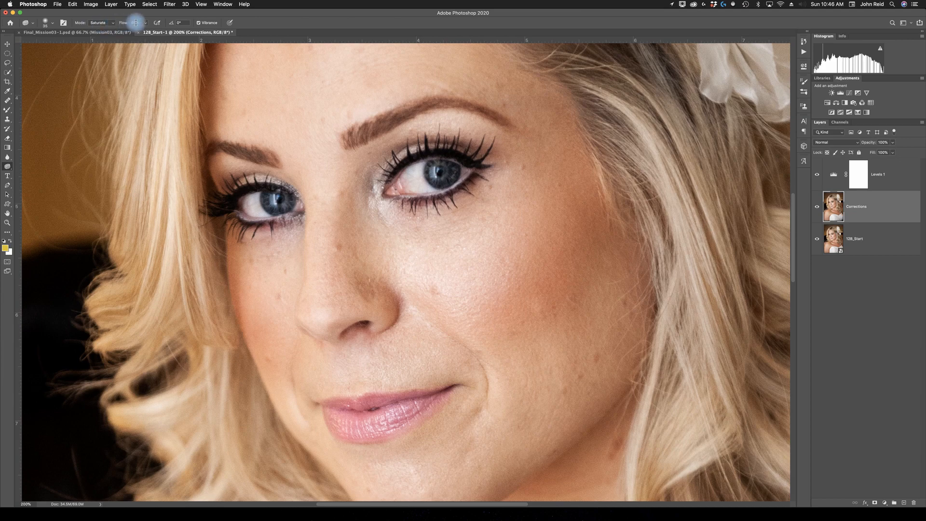
pyautogui.moveTo(432, 181)
pyautogui.mouseDown()
pyautogui.moveTo(433, 165)
pyautogui.moveTo(442, 179)
pyautogui.moveTo(453, 172)
pyautogui.moveTo(435, 169)
pyautogui.moveTo(437, 179)
pyautogui.moveTo(451, 172)
pyautogui.moveTo(437, 167)
pyautogui.mouseUp()
pyautogui.moveTo(441, 177)
pyautogui.mouseDown()
pyautogui.moveTo(452, 168)
pyautogui.moveTo(433, 167)
pyautogui.moveTo(439, 178)
pyautogui.moveTo(450, 170)
pyautogui.moveTo(433, 168)
pyautogui.moveTo(451, 170)
pyautogui.mouseUp()
pyautogui.moveTo(295, 198)
pyautogui.mouseDown()
pyautogui.moveTo(271, 198)
pyautogui.moveTo(289, 202)
pyautogui.moveTo(276, 198)
pyautogui.moveTo(280, 207)
pyautogui.moveTo(287, 197)
pyautogui.moveTo(267, 198)
pyautogui.moveTo(290, 205)
pyautogui.moveTo(270, 190)
pyautogui.moveTo(285, 198)
pyautogui.moveTo(270, 200)
pyautogui.moveTo(287, 203)
pyautogui.moveTo(275, 205)
pyautogui.moveTo(268, 195)
pyautogui.mouseUp()
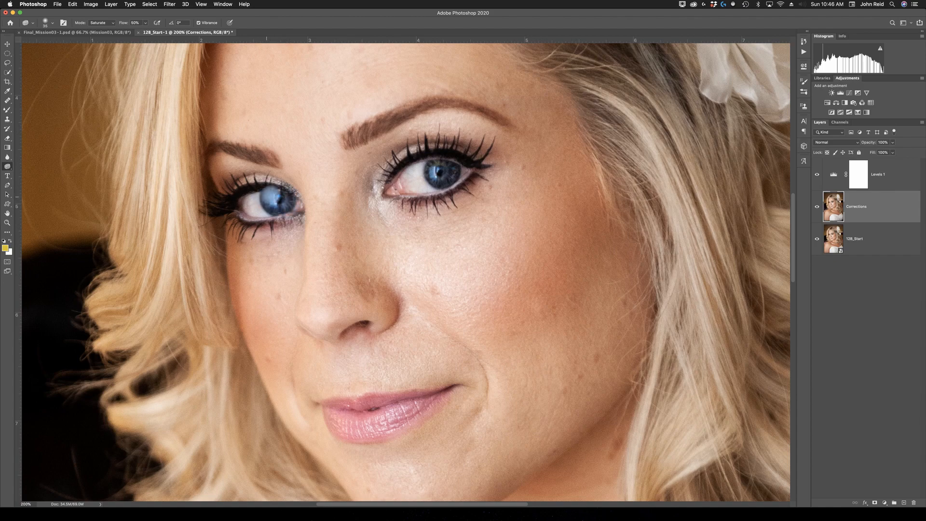
pyautogui.moveTo(406, 178)
pyautogui.mouseDown()
pyautogui.moveTo(431, 169)
pyautogui.moveTo(444, 180)
pyautogui.moveTo(440, 165)
pyautogui.moveTo(446, 176)
pyautogui.mouseUp()
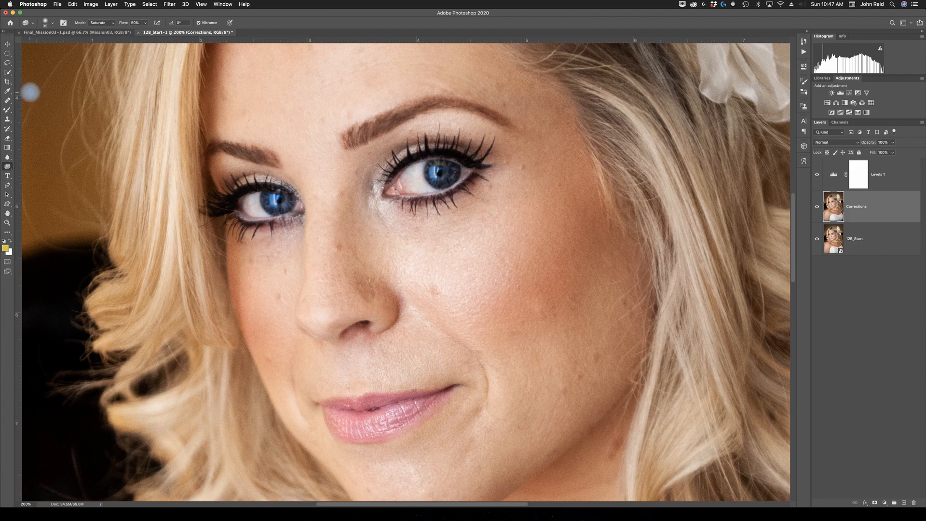
# - Saturate the lips with a 65 px Sponge brush
pyautogui.click(49, 23)
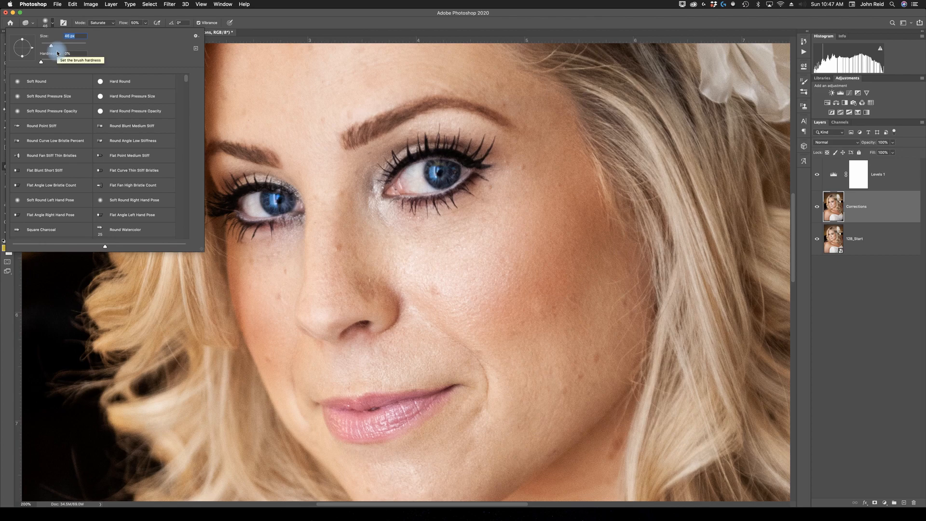
pyautogui.click(125, 25)
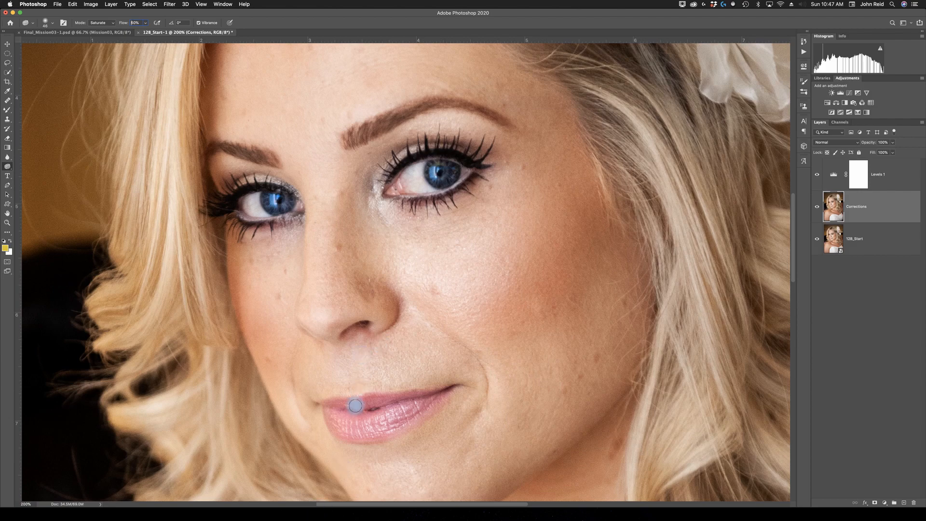
pyautogui.moveTo(331, 406)
pyautogui.mouseDown()
pyautogui.moveTo(430, 395)
pyautogui.moveTo(384, 425)
pyautogui.mouseUp()
pyautogui.moveTo(326, 415)
pyautogui.mouseDown()
pyautogui.moveTo(389, 407)
pyautogui.moveTo(403, 423)
pyautogui.mouseUp()
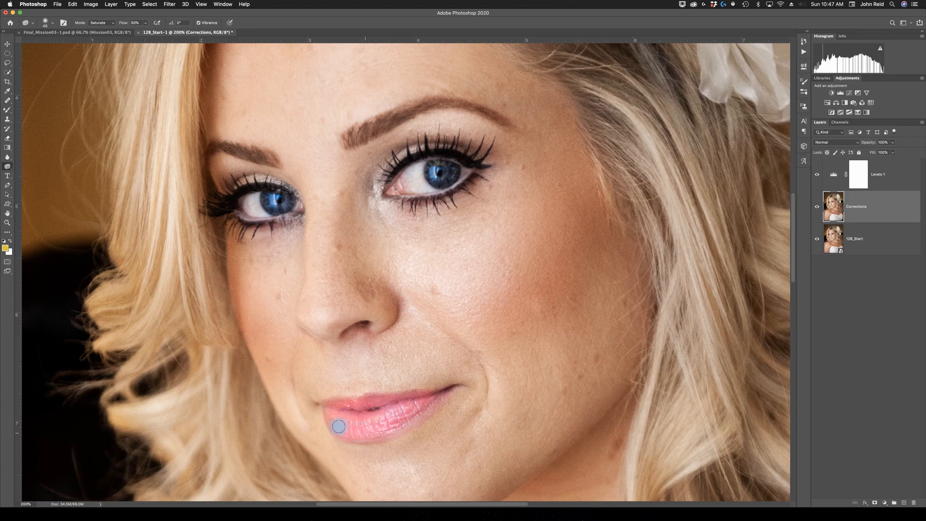
pyautogui.moveTo(388, 430)
pyautogui.mouseDown()
pyautogui.moveTo(433, 397)
pyautogui.moveTo(431, 410)
pyautogui.moveTo(386, 418)
pyautogui.moveTo(440, 400)
pyautogui.moveTo(378, 437)
pyautogui.mouseUp()
# - Switch the Sponge mode to Desaturate and brush over the whites of both eyes
pyautogui.click(53, 24)
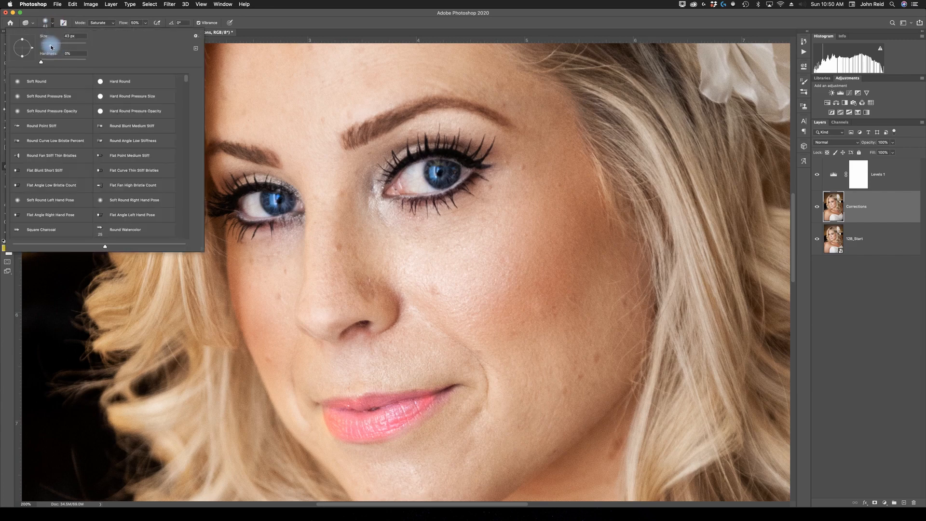
pyautogui.click(52, 45)
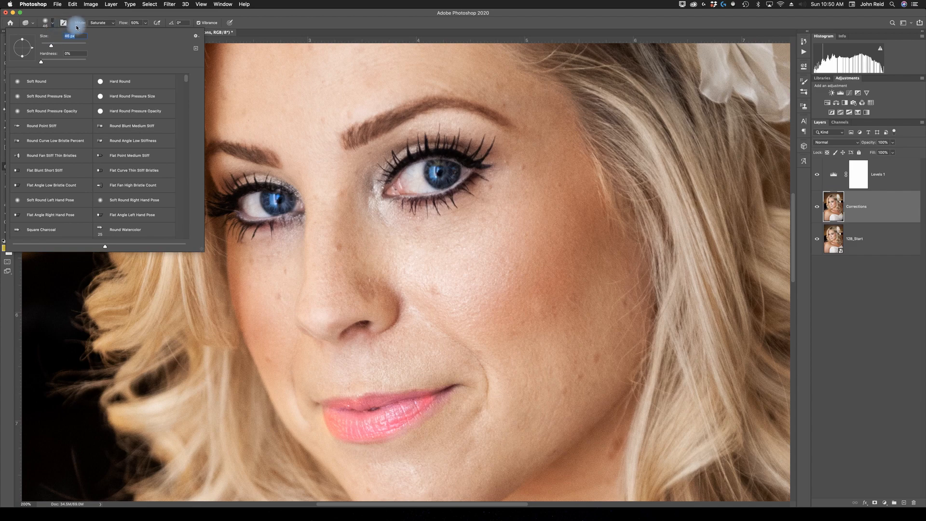
pyautogui.click(110, 24)
pyautogui.click(105, 22)
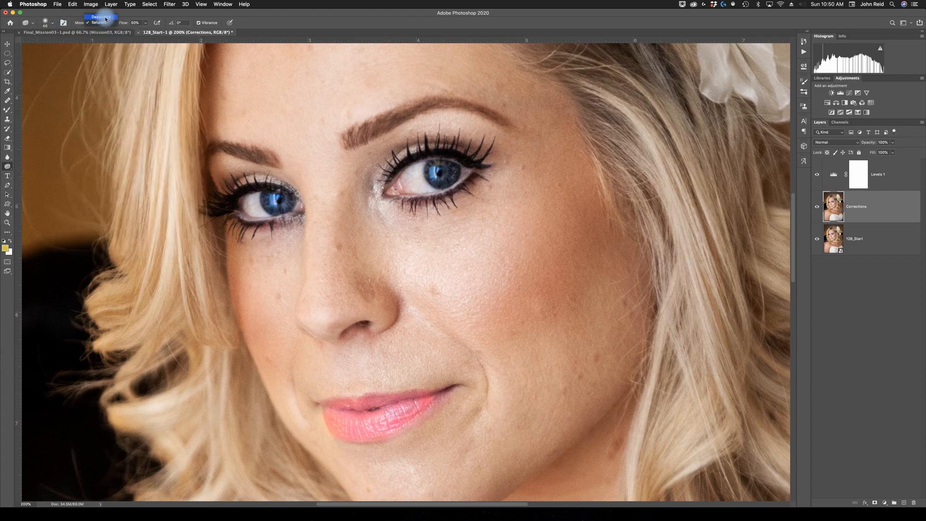
pyautogui.click(105, 18)
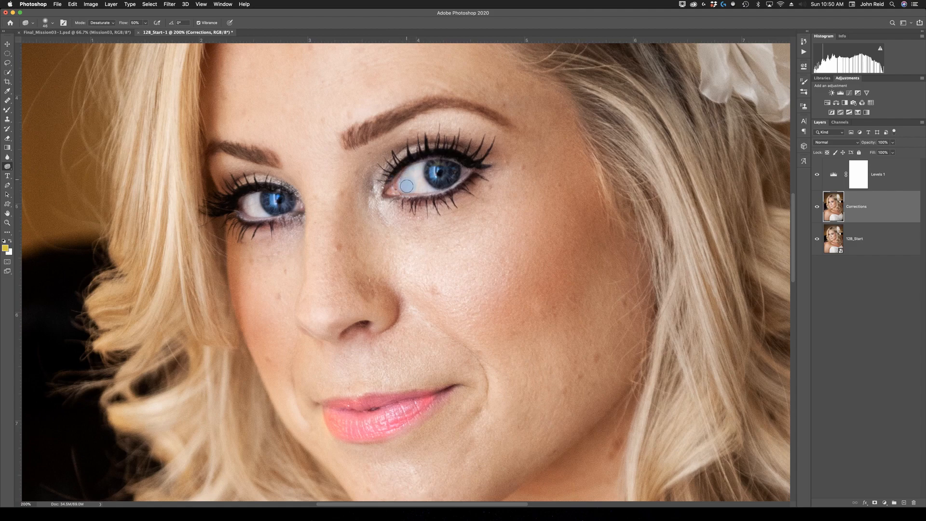
pyautogui.moveTo(409, 188)
pyautogui.mouseDown()
pyautogui.moveTo(416, 175)
pyautogui.moveTo(401, 180)
pyautogui.moveTo(416, 182)
pyautogui.moveTo(412, 190)
pyautogui.mouseUp()
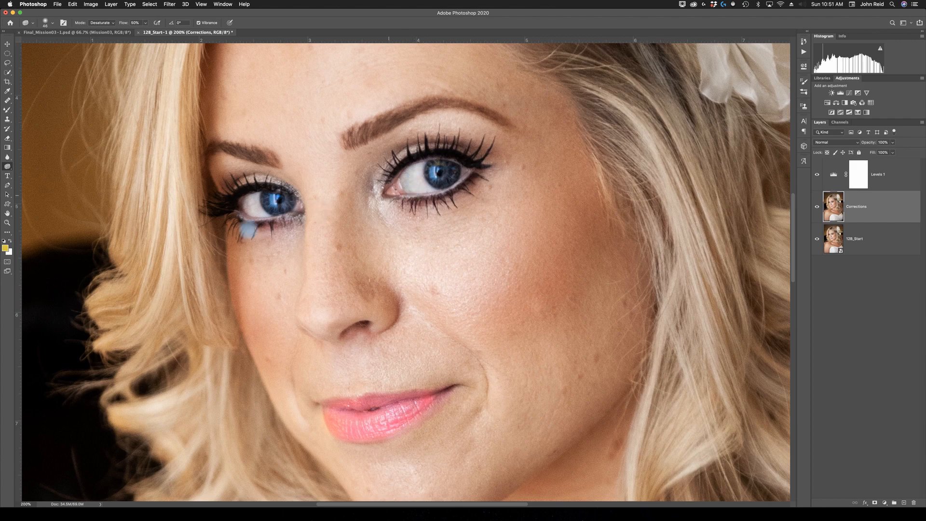
pyautogui.moveTo(250, 206); pyautogui.dragTo(254, 203)
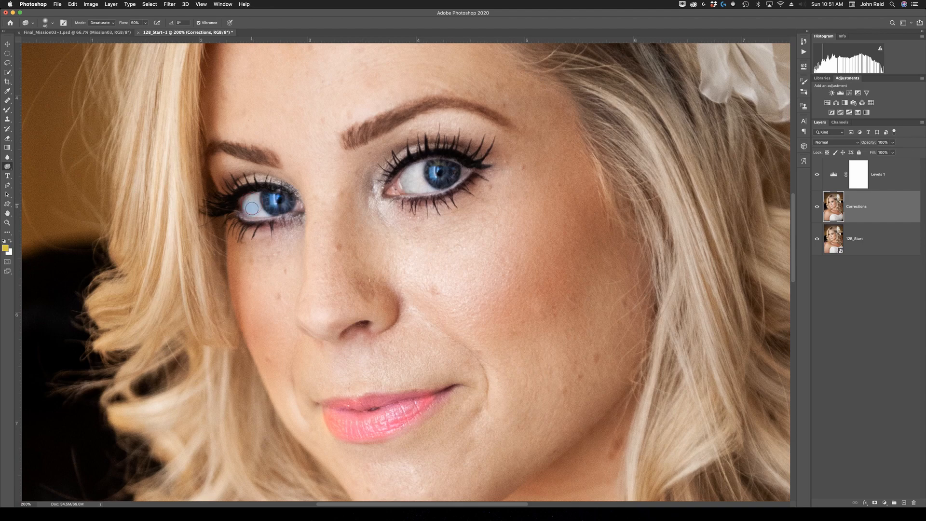
# - Switch to Saturate to boost the right iris once more, then return the Sponge mode to Desaturate
pyautogui.click(111, 27)
pyautogui.click(104, 32)
pyautogui.moveTo(417, 189); pyautogui.dragTo(410, 175)
pyautogui.click(103, 22)
pyautogui.click(101, 17)
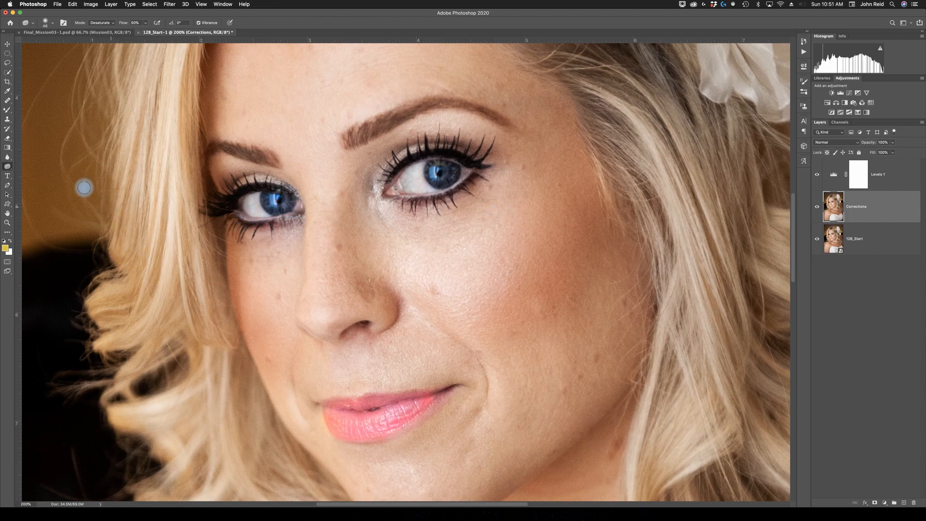
# - Switch to the Dodge tool, set its exposure to 10%, and brighten the whites of both eyes
pyautogui.click(7, 166)
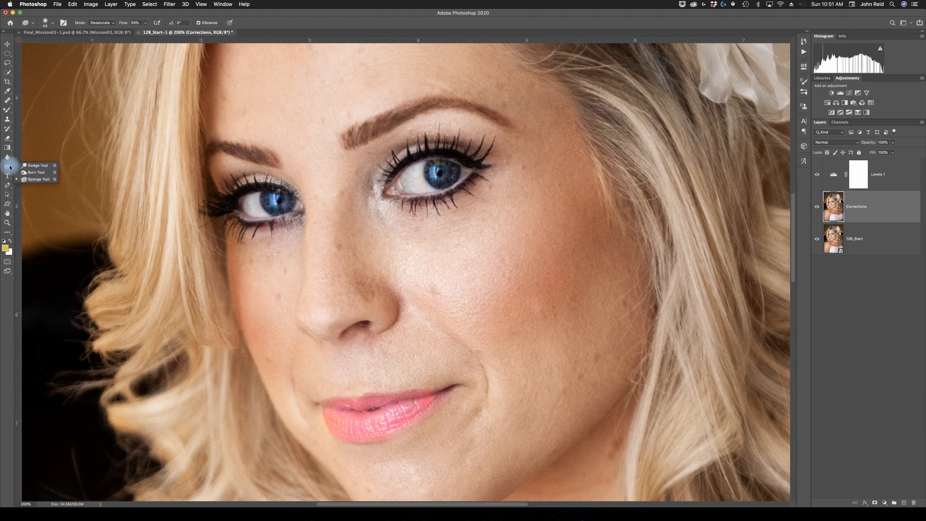
pyautogui.click(36, 167)
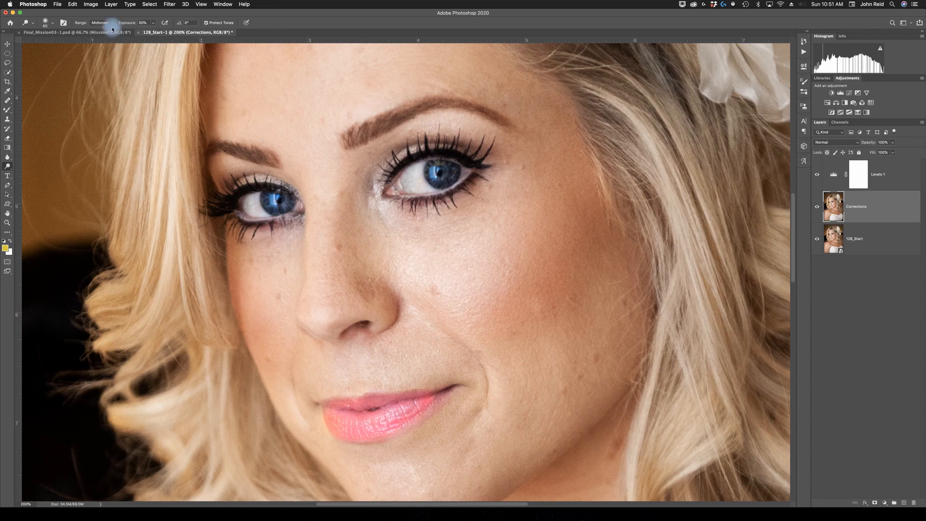
pyautogui.click(51, 24)
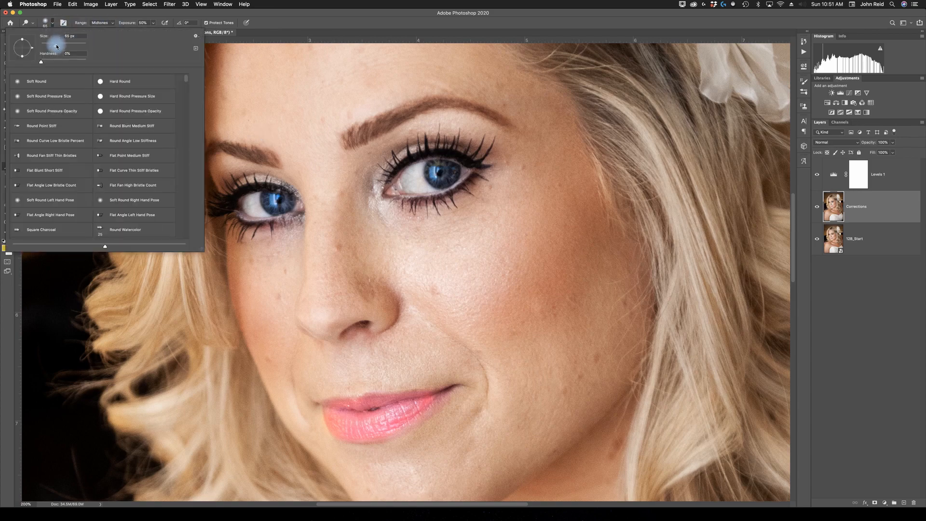
pyautogui.click(144, 23)
pyautogui.write('10')
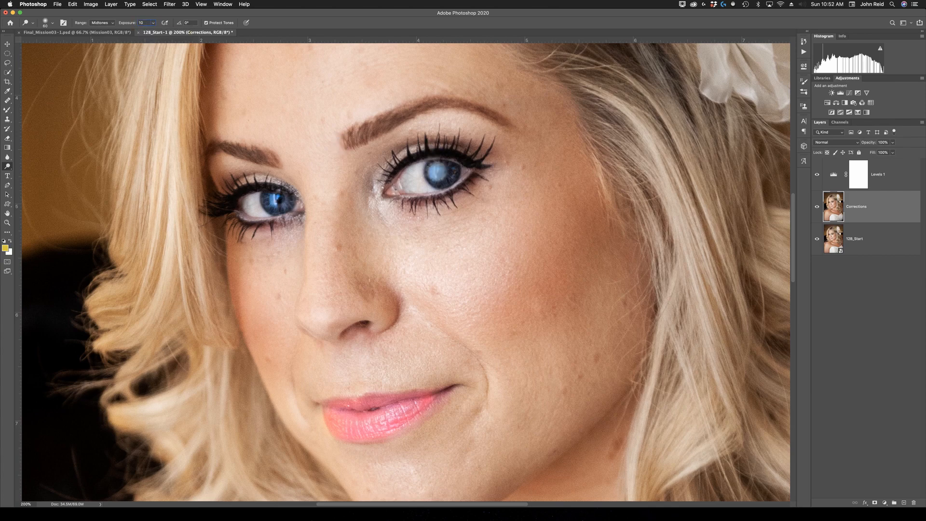
pyautogui.moveTo(453, 169); pyautogui.dragTo(411, 182)
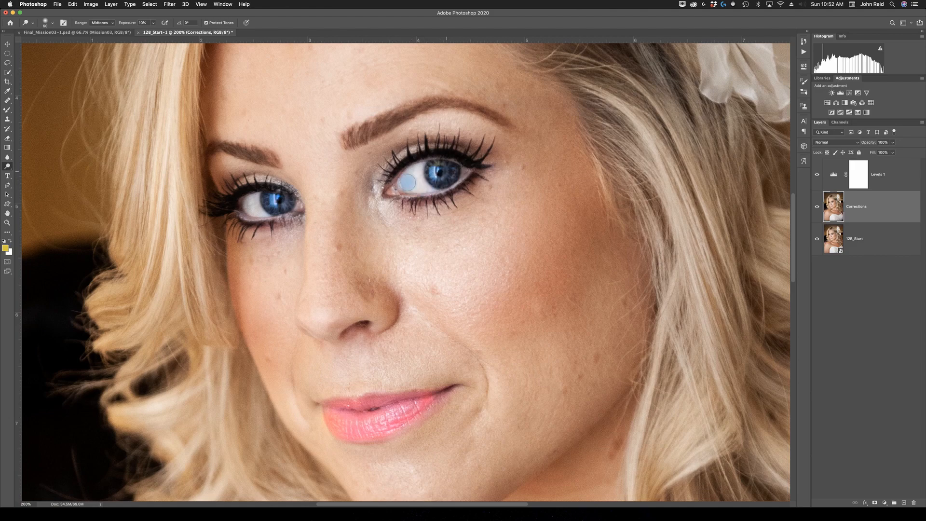
pyautogui.moveTo(271, 200)
pyautogui.mouseDown()
pyautogui.moveTo(291, 199)
pyautogui.moveTo(244, 199)
pyautogui.moveTo(259, 212)
pyautogui.moveTo(278, 200)
pyautogui.moveTo(276, 212)
pyautogui.mouseUp()
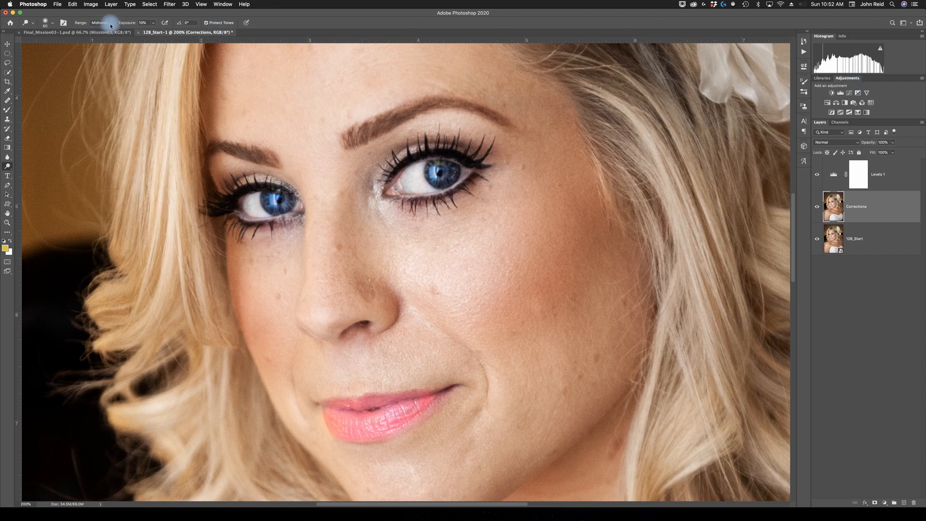
# - Set the Dodge range to Highlights and brighten the white of the right eye again
pyautogui.click(110, 26)
pyautogui.click(101, 31)
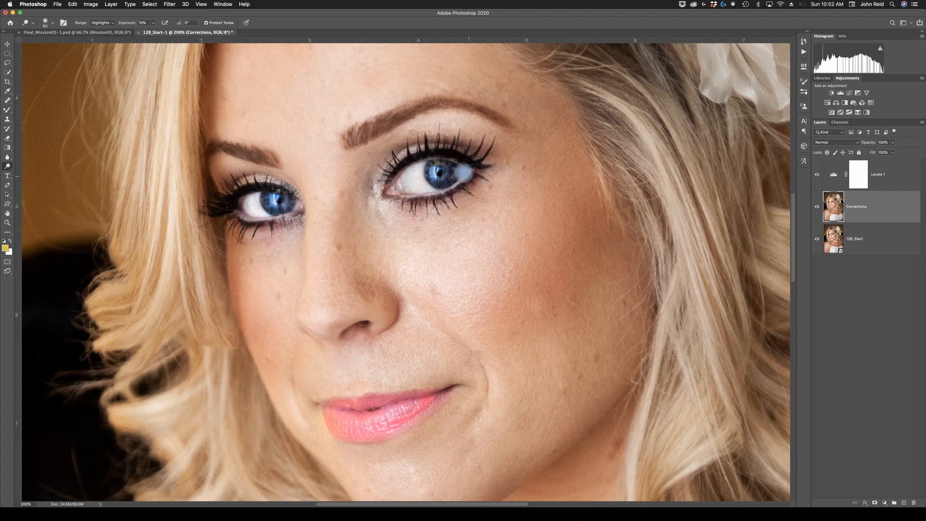
pyautogui.moveTo(423, 169)
pyautogui.mouseDown()
pyautogui.moveTo(406, 181)
pyautogui.moveTo(450, 179)
pyautogui.mouseUp()
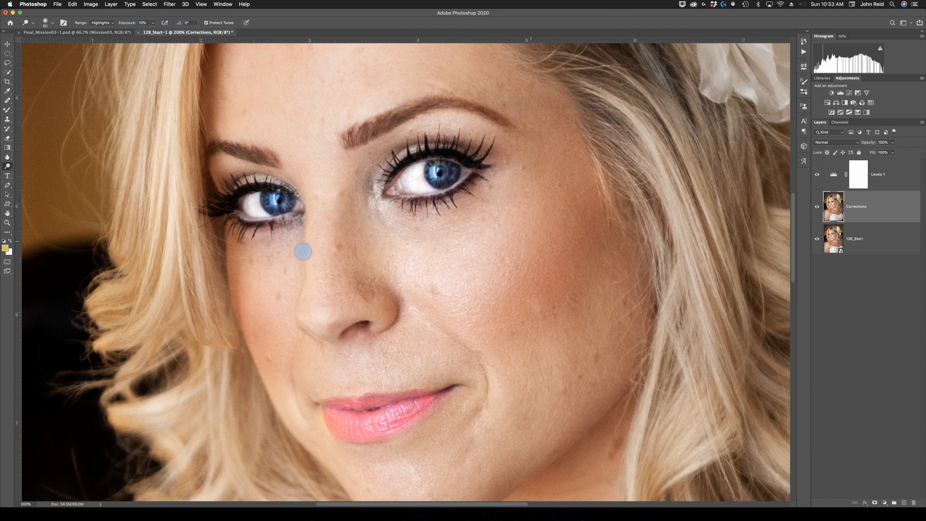
# - Set the Dodge range to Shadows
pyautogui.click(111, 23)
pyautogui.click(101, 11)
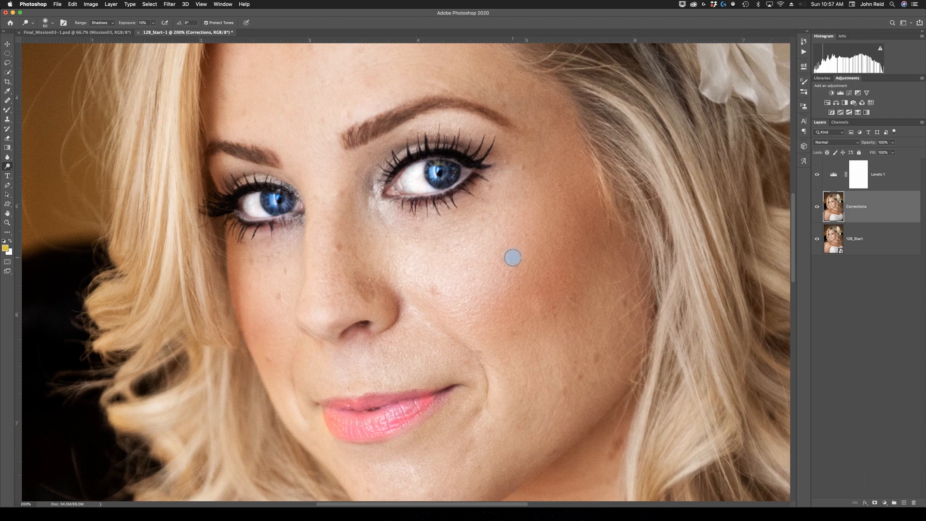
pyautogui.press('z')
pyautogui.press('alt')
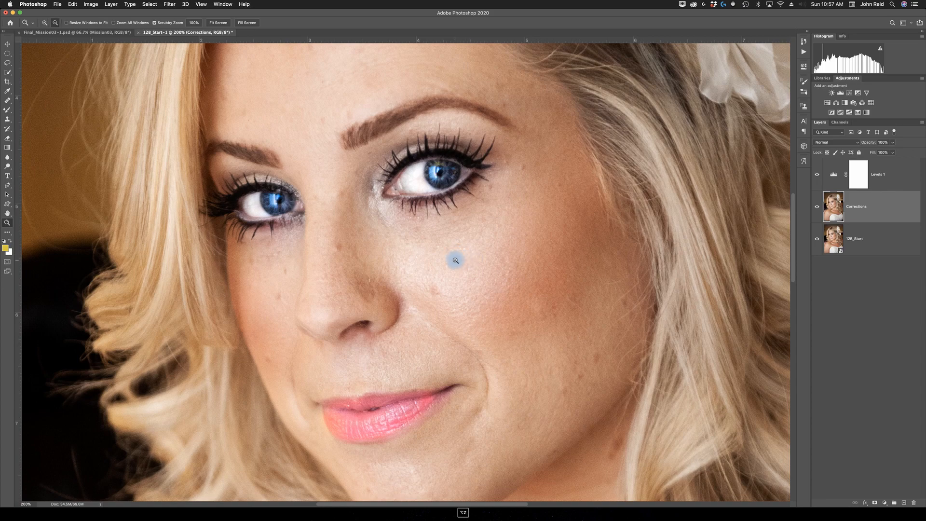
pyautogui.keyDown('alt'); pyautogui.click(455, 261); pyautogui.keyUp('alt')
pyautogui.keyDown('alt'); pyautogui.click(449, 255); pyautogui.keyUp('alt')
pyautogui.press('o')
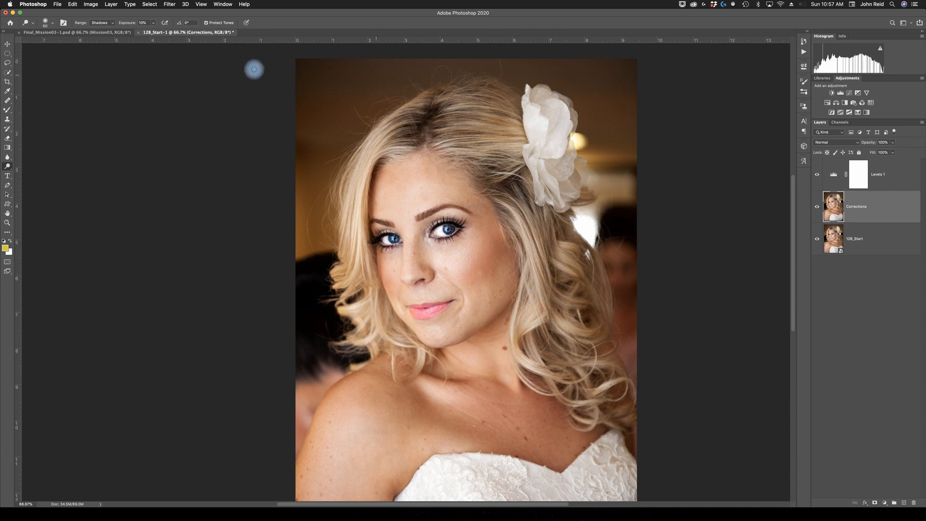
# - Select the skin using Color Range with Skin Tones, Detect Faces enabled and Fuzziness 10
pyautogui.click(150, 6)
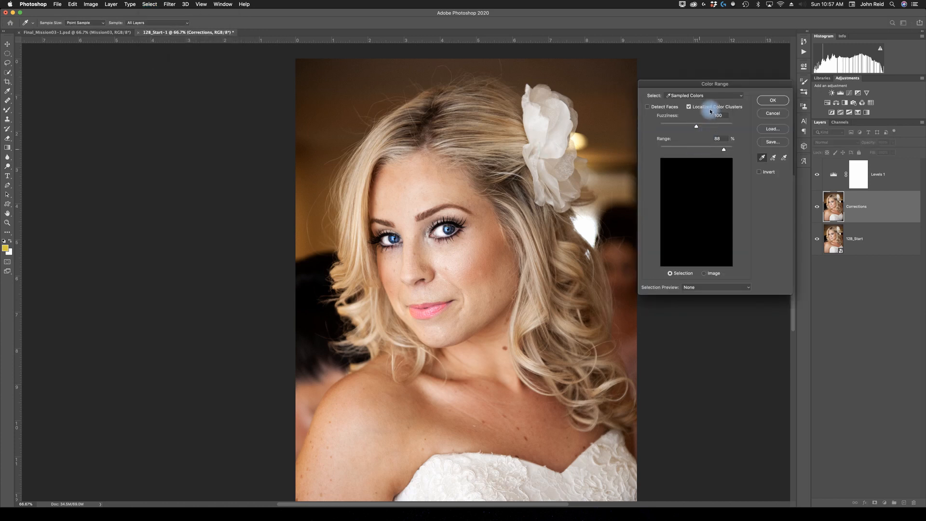
pyautogui.click(742, 97)
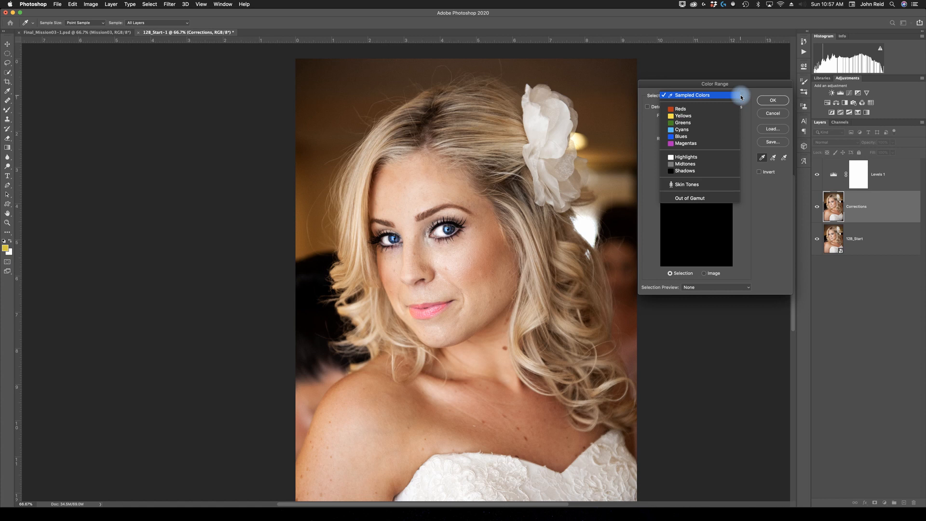
pyautogui.click(693, 186)
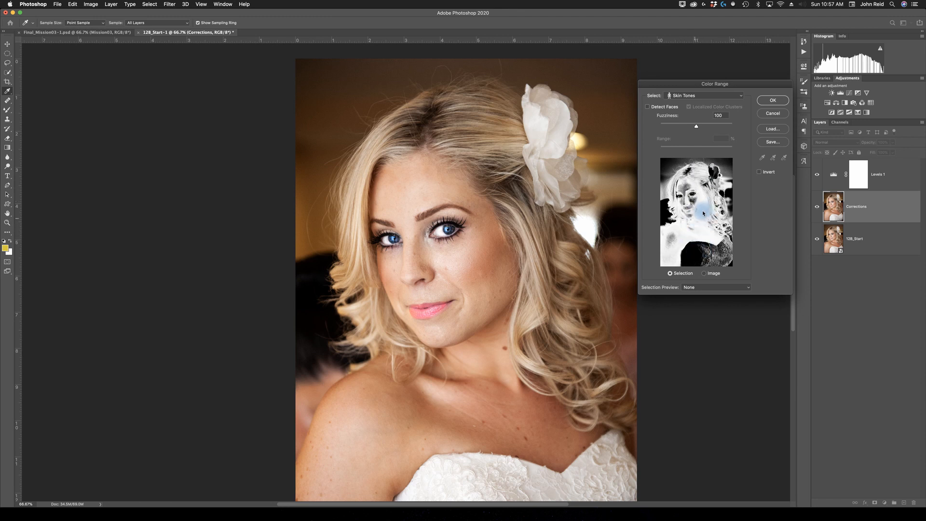
pyautogui.click(649, 107)
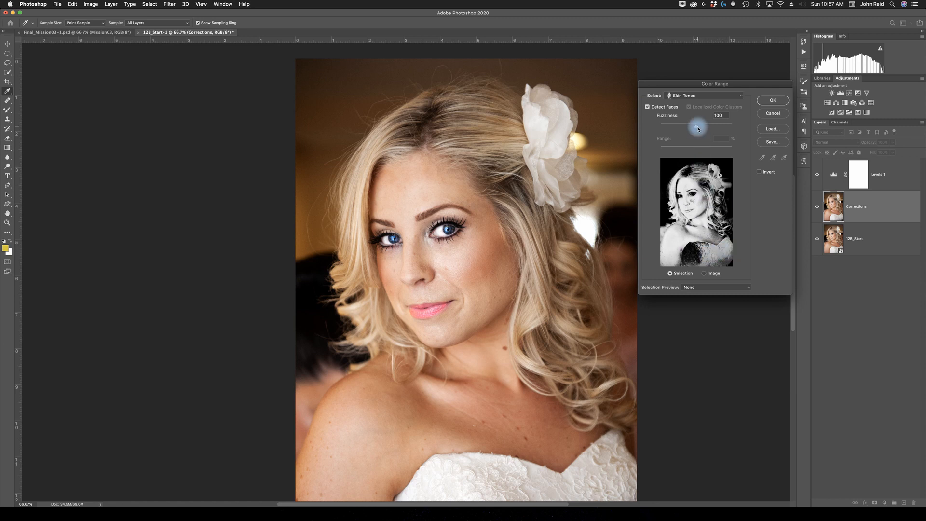
pyautogui.moveTo(693, 128); pyautogui.dragTo(673, 129)
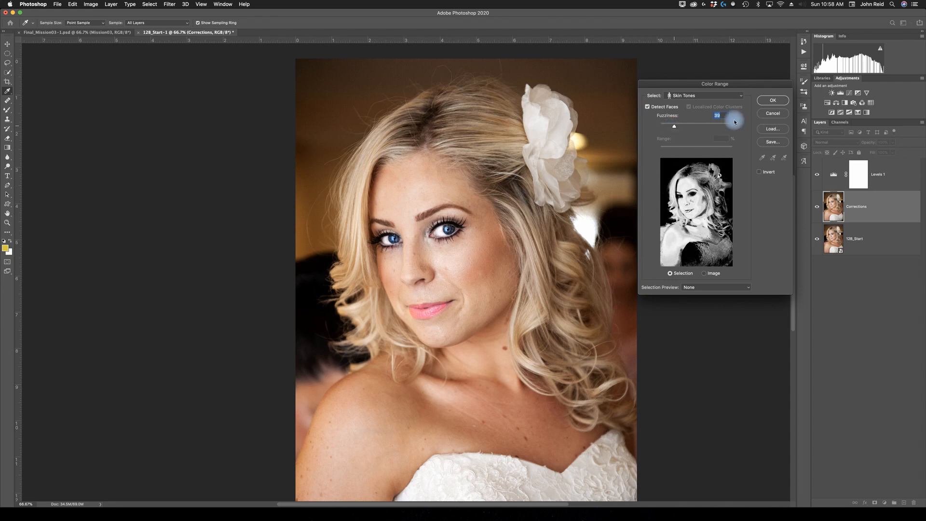
pyautogui.hotkey('shift', 'Down')
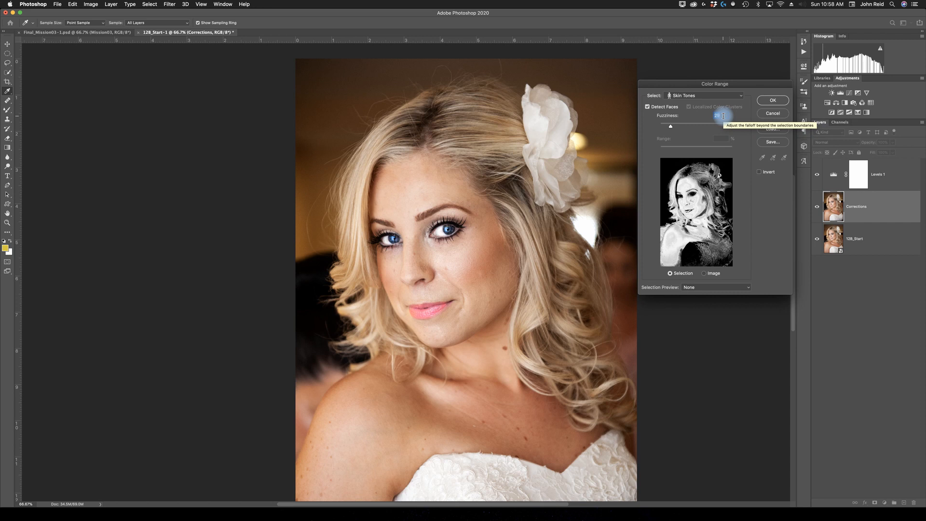
pyautogui.write('00')
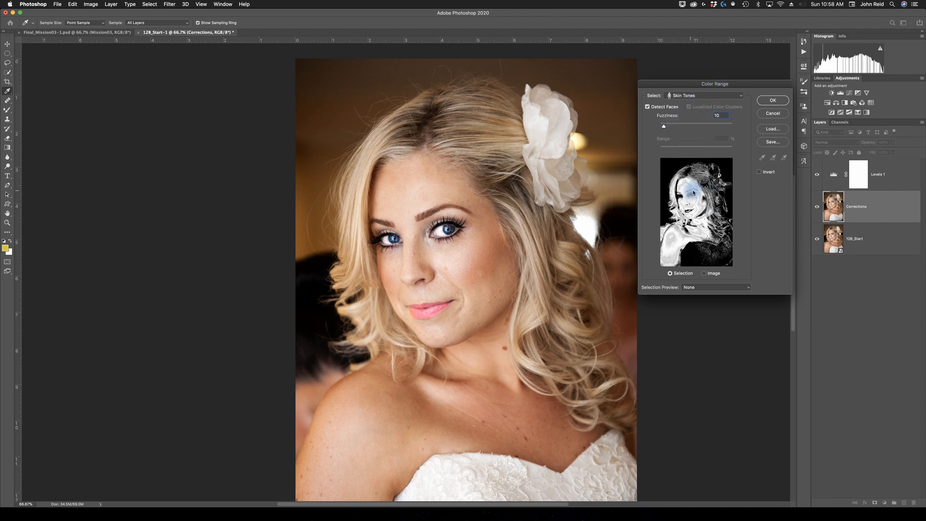
pyautogui.click(772, 101)
pyautogui.press('o')
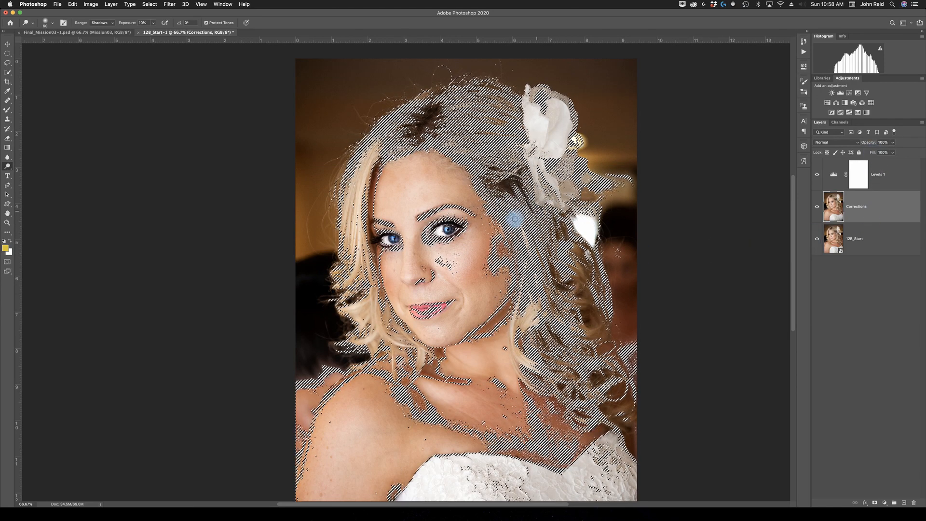
# - Add a Curves adjustment layer on the skin selection and pull the Red channel curve slightly down
pyautogui.click(851, 94)
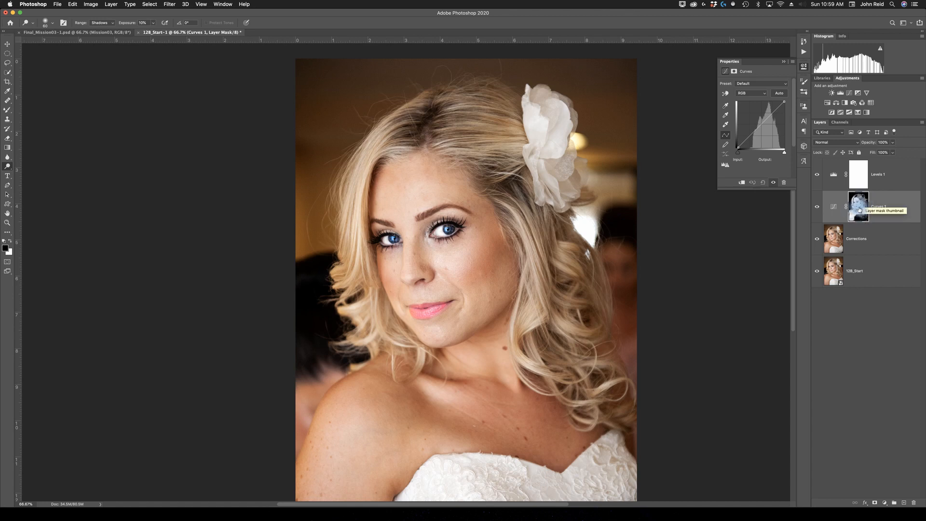
pyautogui.click(765, 96)
pyautogui.click(750, 99)
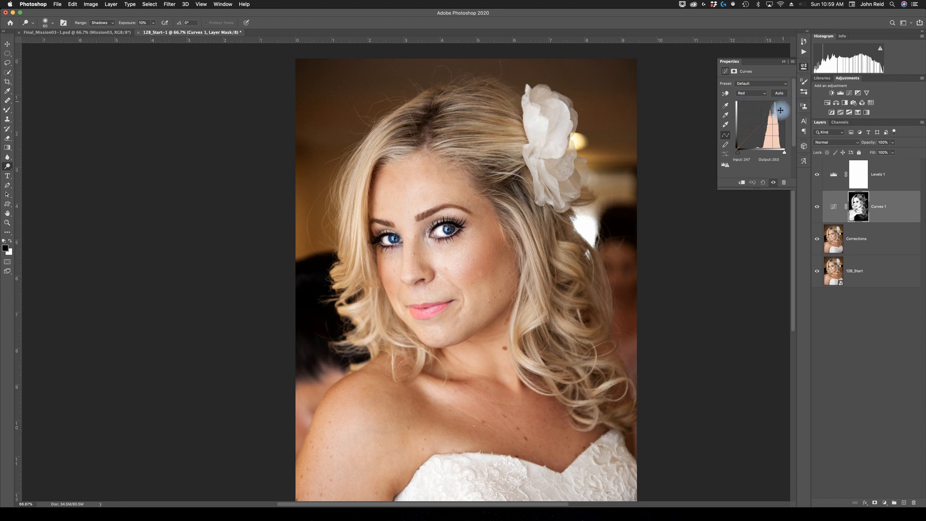
pyautogui.moveTo(761, 123); pyautogui.dragTo(762, 124)
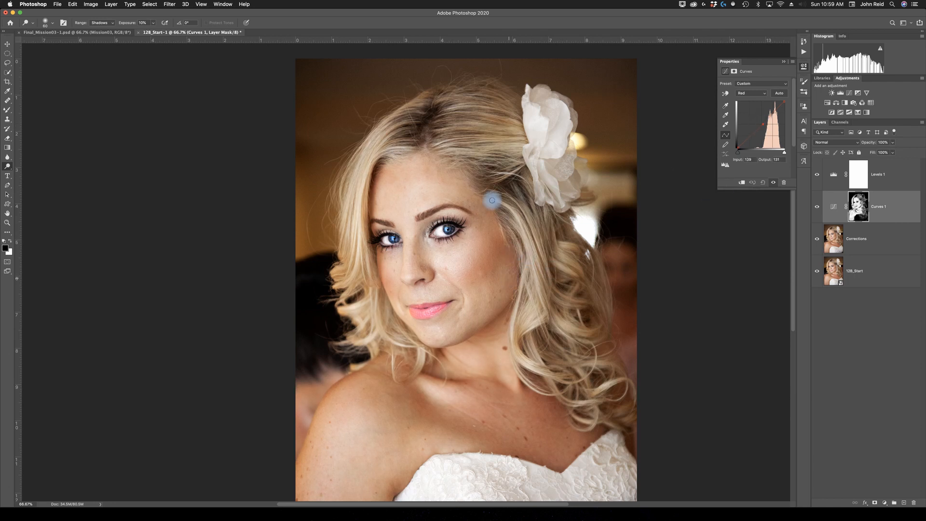
pyautogui.click(817, 208)
pyautogui.click(817, 209)
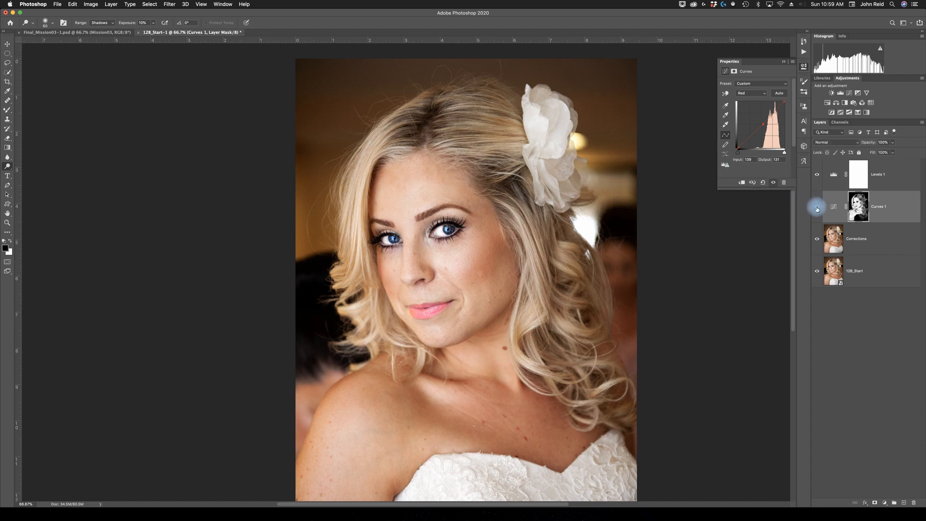
pyautogui.click(817, 209)
pyautogui.click(817, 209)
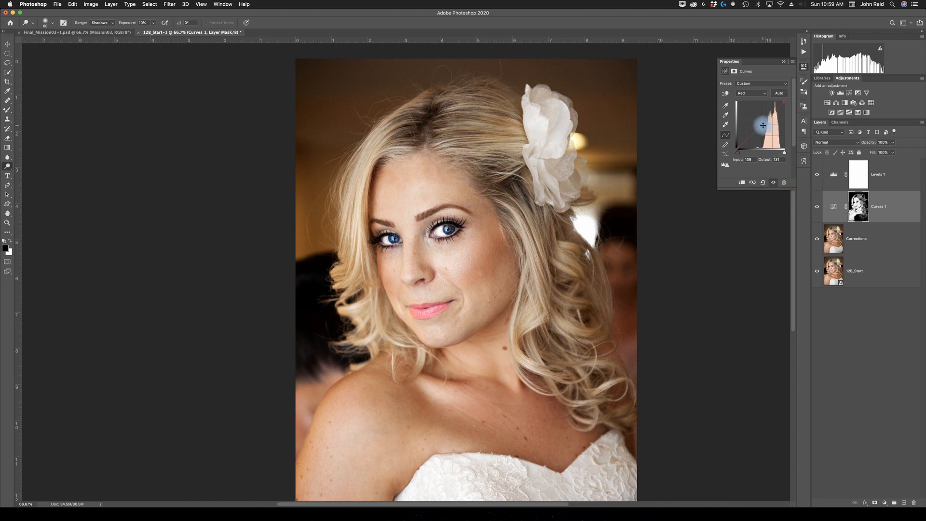
pyautogui.moveTo(762, 126); pyautogui.dragTo(764, 126)
pyautogui.moveTo(764, 126)
pyautogui.mouseDown()
pyautogui.moveTo(769, 150)
pyautogui.moveTo(777, 135)
pyautogui.moveTo(763, 126)
pyautogui.mouseUp()
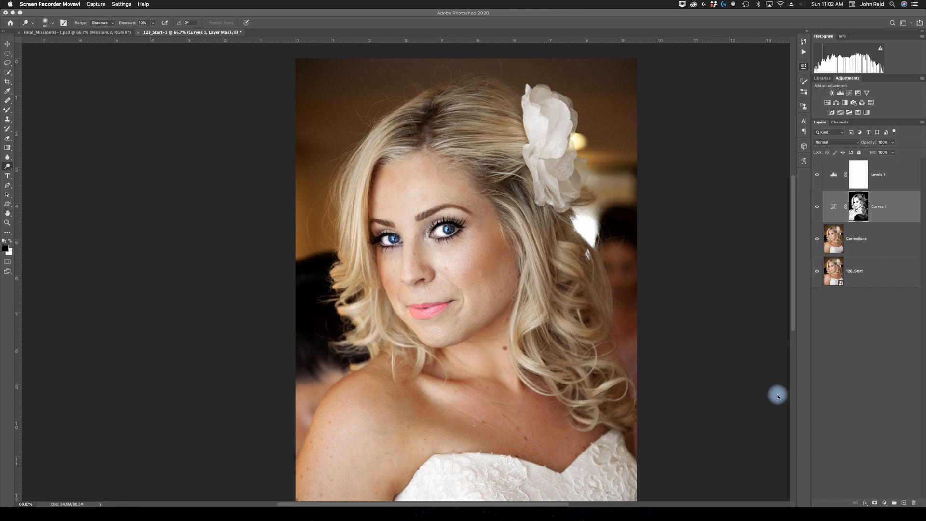
# - Duplicate the Corrections layer and name the copy Surface blur
pyautogui.click(892, 245)
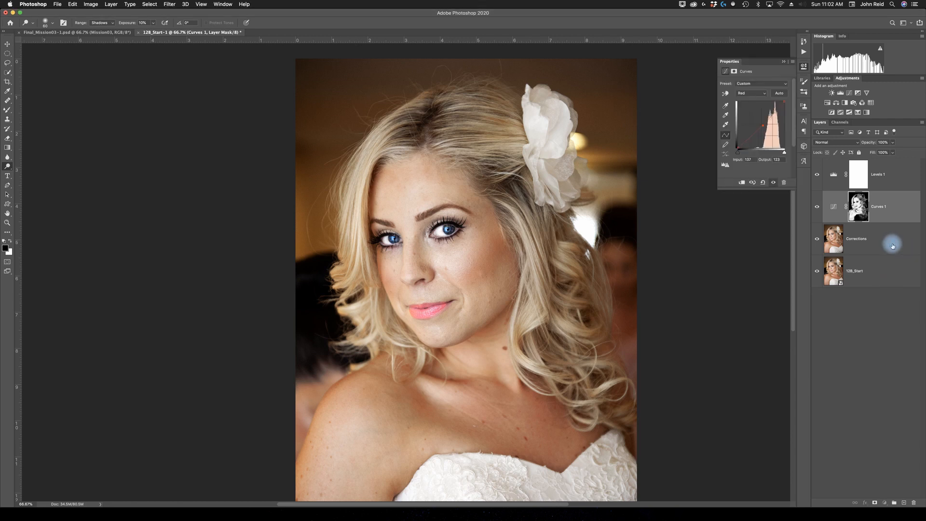
pyautogui.click(892, 245)
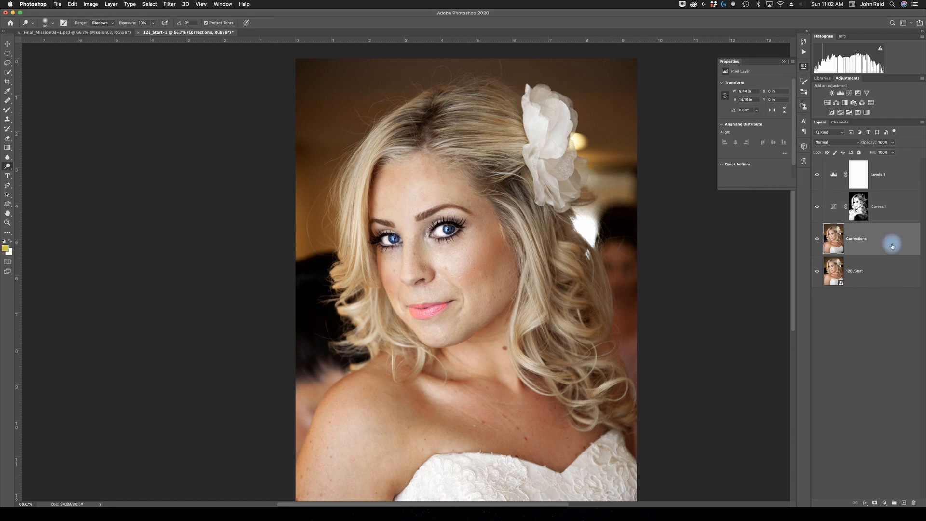
pyautogui.rightClick(893, 246)
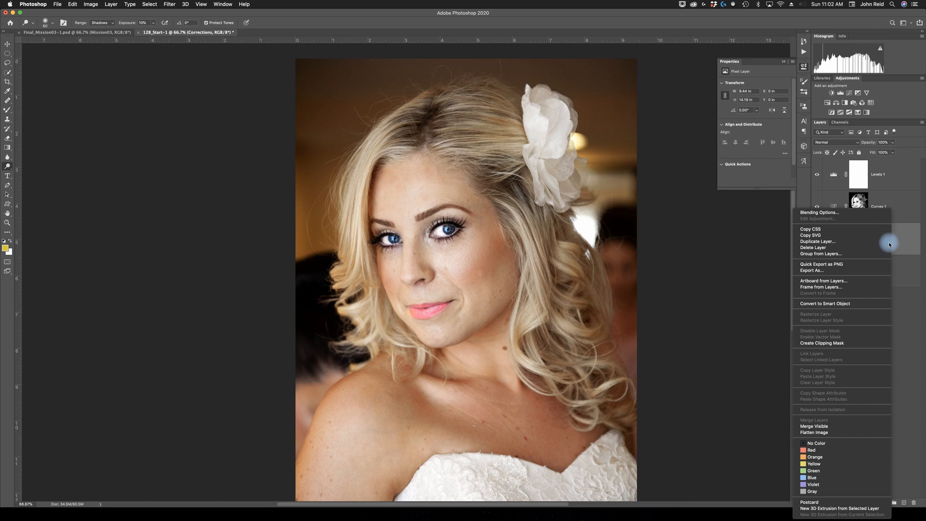
pyautogui.click(827, 242)
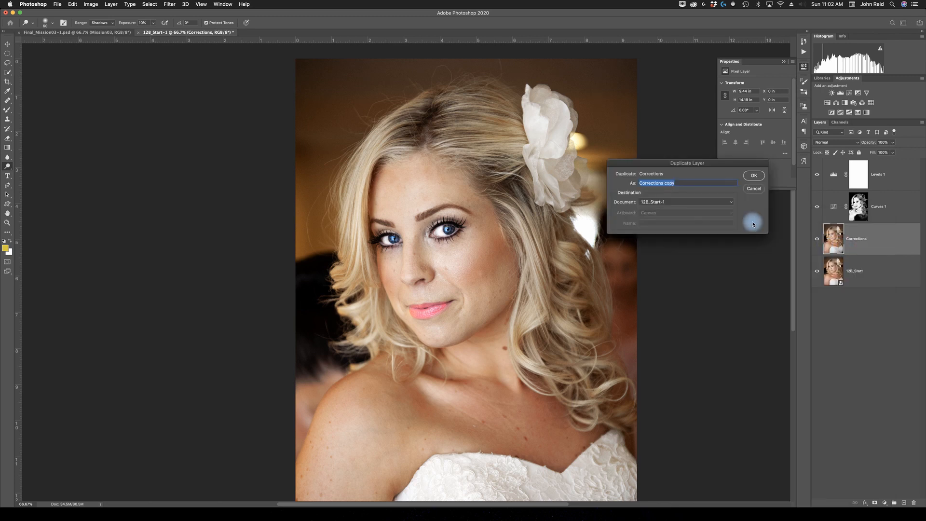
pyautogui.write('Surface blur')
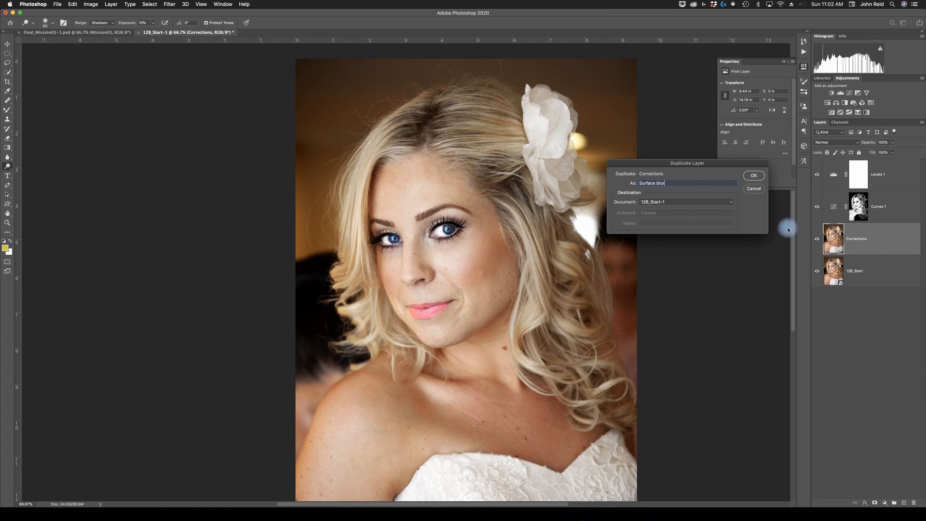
pyautogui.click(755, 176)
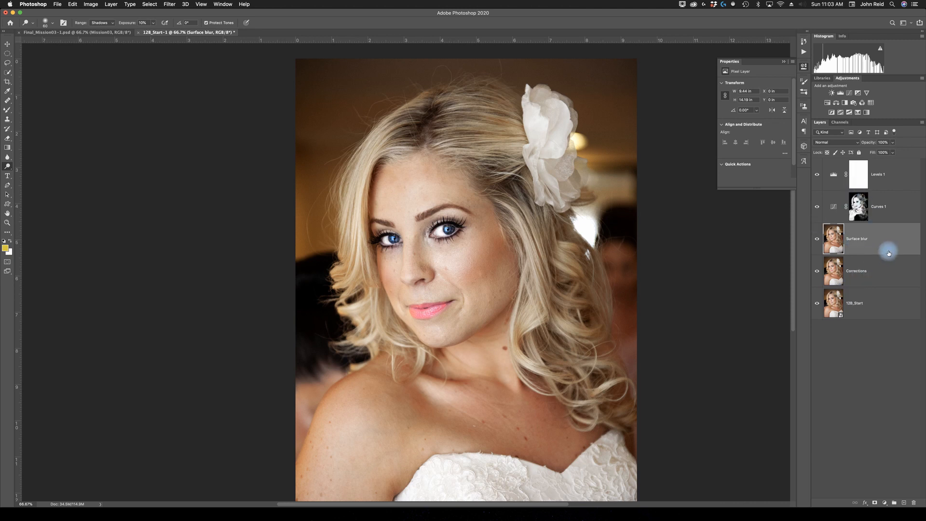
# - Apply a Surface Blur filter with a 5 pixel radius to the Surface blur layer
pyautogui.click(169, 5)
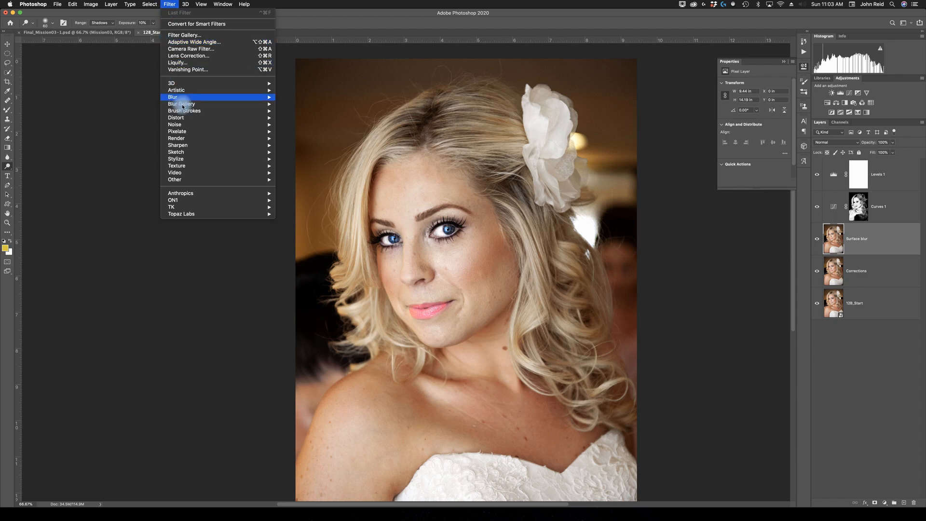
pyautogui.moveTo(180, 97)
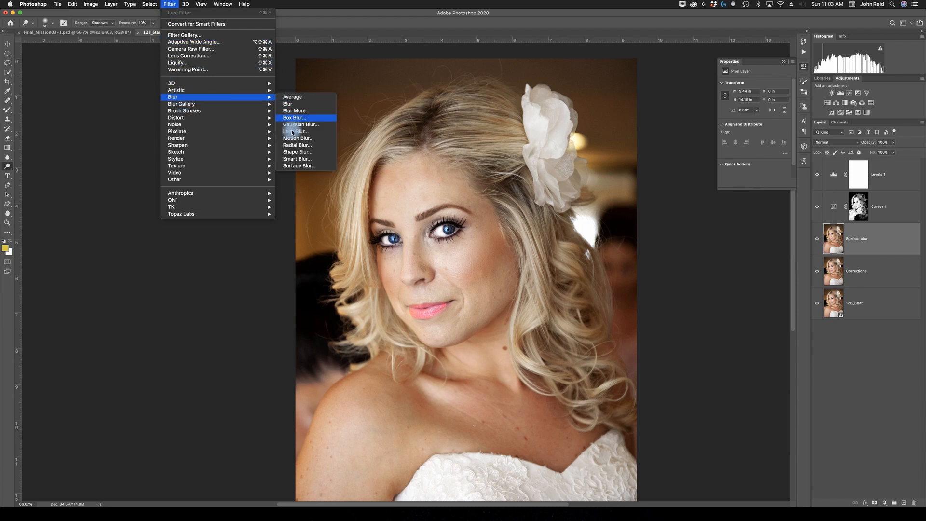
pyautogui.click(292, 166)
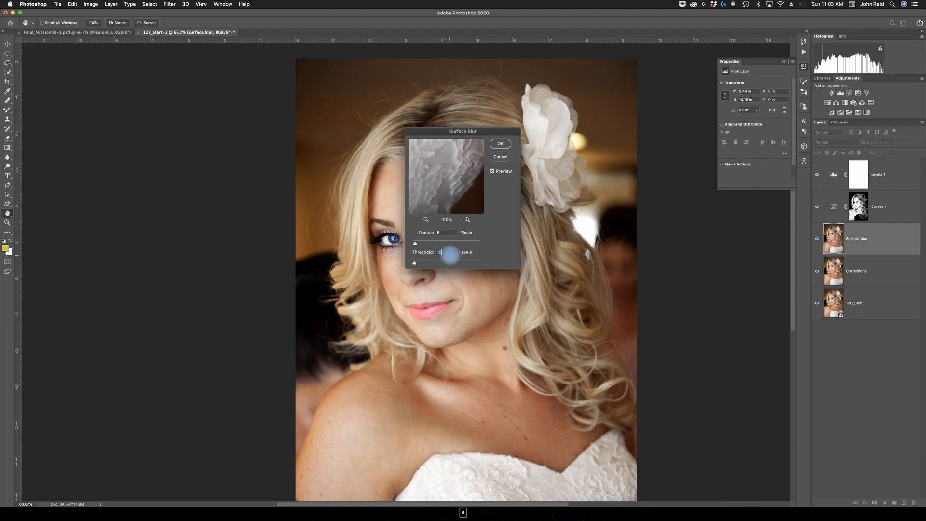
pyautogui.click(501, 144)
# - Switch to the Eraser tool, shrink the brush, and erase the blur across the eyebrows on the Surface blur layer
pyautogui.press('o')
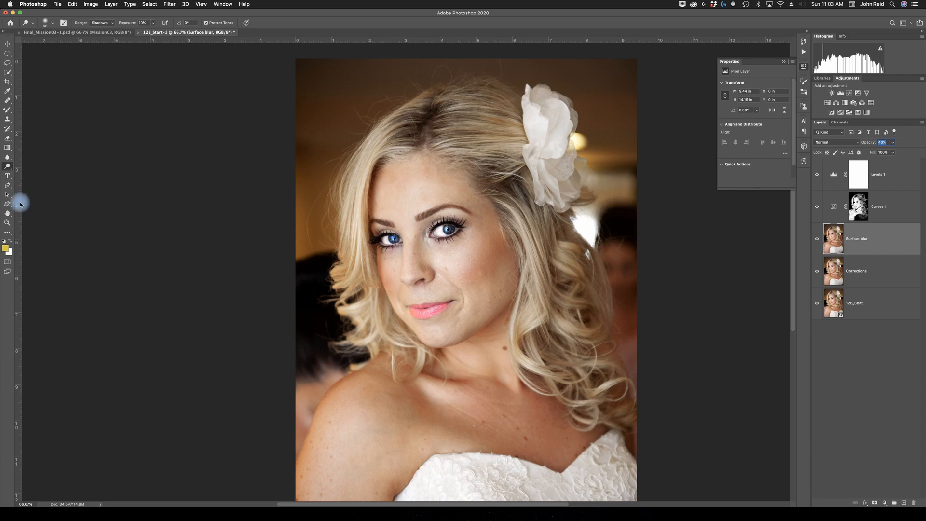
pyautogui.click(8, 139)
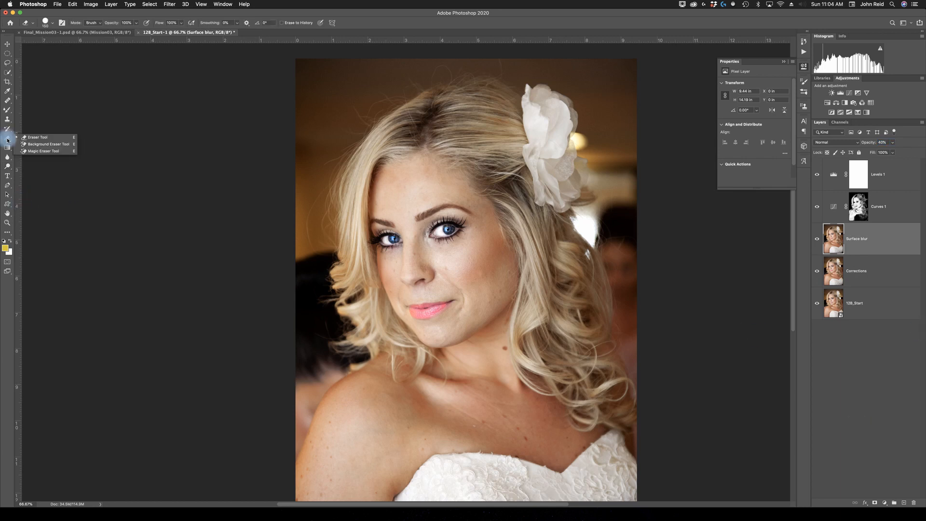
pyautogui.click(28, 137)
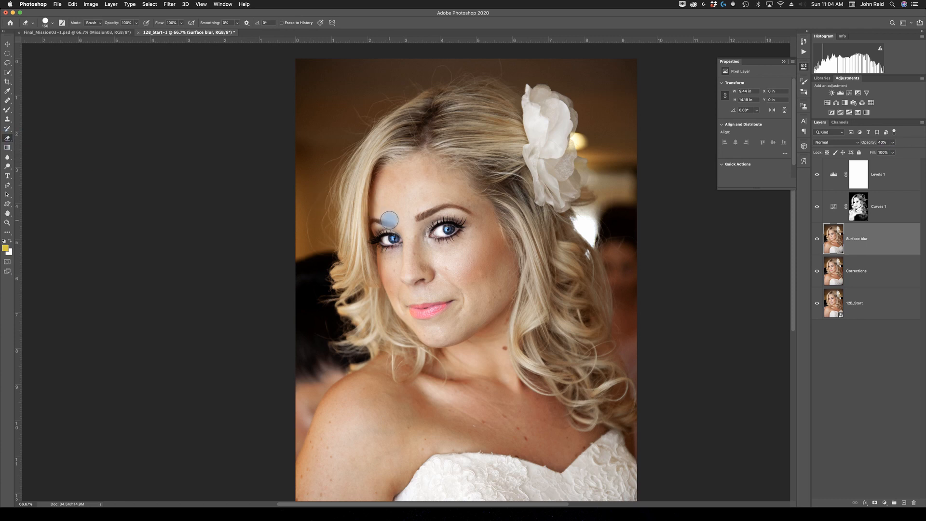
pyautogui.press('[')
pyautogui.press('[')
pyautogui.moveTo(391, 225)
pyautogui.mouseDown()
pyautogui.moveTo(405, 224)
pyautogui.moveTo(470, 211)
pyautogui.mouseUp()
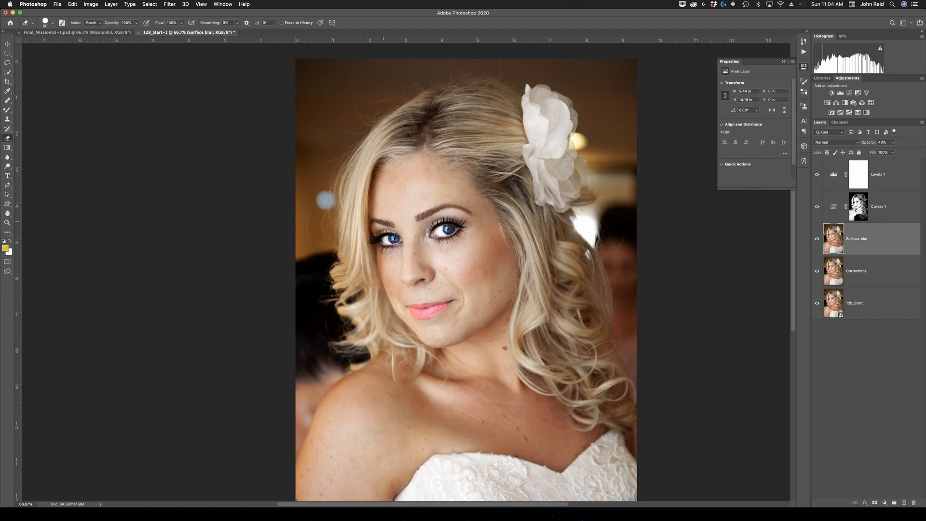
# - Soften the eraser brush by lowering its hardness and set the eraser opacity to 90%
pyautogui.click(53, 23)
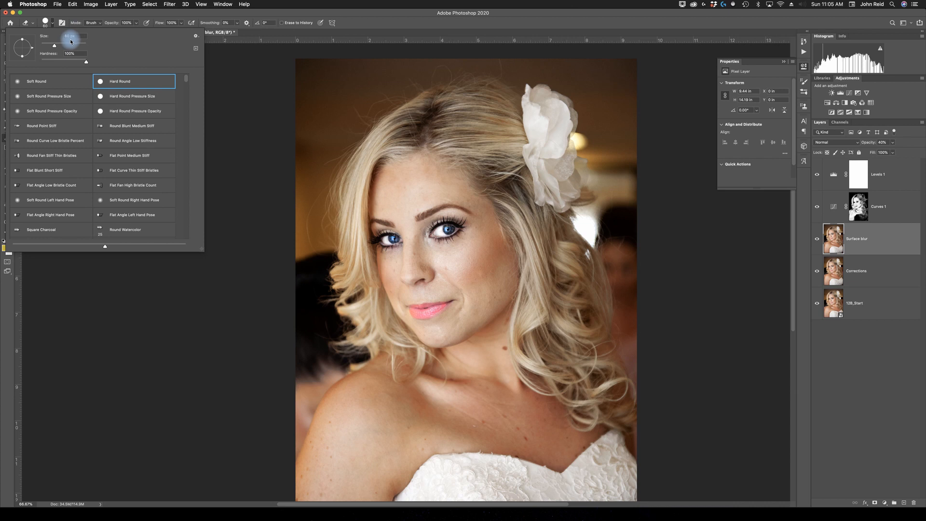
pyautogui.click(59, 57)
pyautogui.moveTo(87, 63); pyautogui.dragTo(53, 65)
pyautogui.click(101, 25)
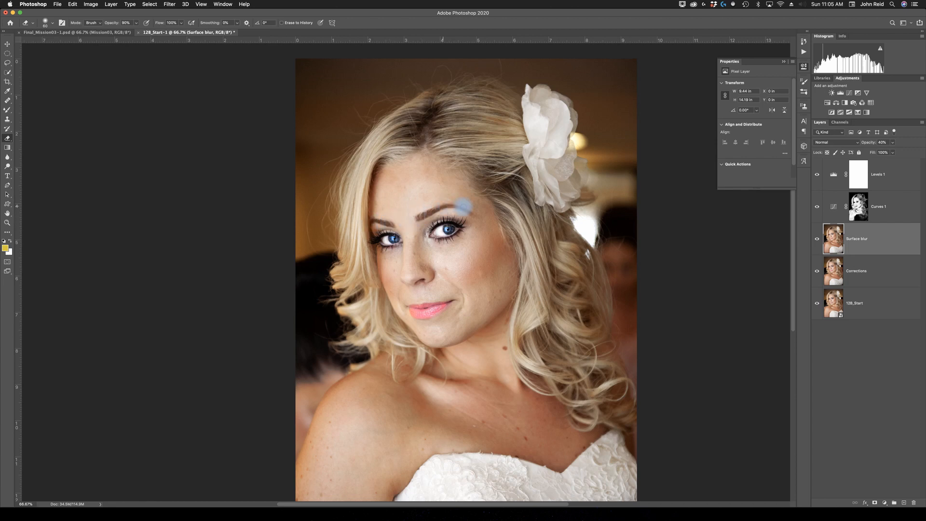
# - Erase the blur from the eyebrows, eyes and lips, then briefly view the Surface blur layer alone to check the erased areas
pyautogui.moveTo(445, 223)
pyautogui.mouseDown()
pyautogui.moveTo(431, 231)
pyautogui.moveTo(462, 225)
pyautogui.moveTo(436, 231)
pyautogui.moveTo(454, 227)
pyautogui.moveTo(446, 231)
pyautogui.mouseUp()
pyautogui.moveTo(388, 236)
pyautogui.mouseDown()
pyautogui.moveTo(399, 239)
pyautogui.moveTo(376, 236)
pyautogui.moveTo(388, 238)
pyautogui.mouseUp()
pyautogui.click(417, 317)
pyautogui.moveTo(419, 308)
pyautogui.mouseDown()
pyautogui.moveTo(446, 305)
pyautogui.moveTo(413, 308)
pyautogui.moveTo(432, 308)
pyautogui.mouseUp()
pyautogui.keyDown('alt'); pyautogui.click(818, 240); pyautogui.keyUp('alt')
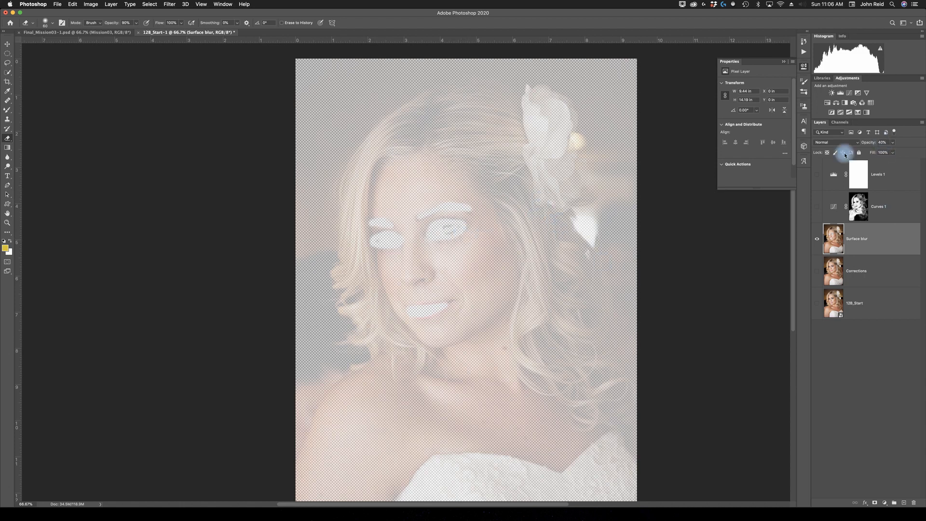
pyautogui.keyDown('alt'); pyautogui.click(818, 241); pyautogui.keyUp('alt')
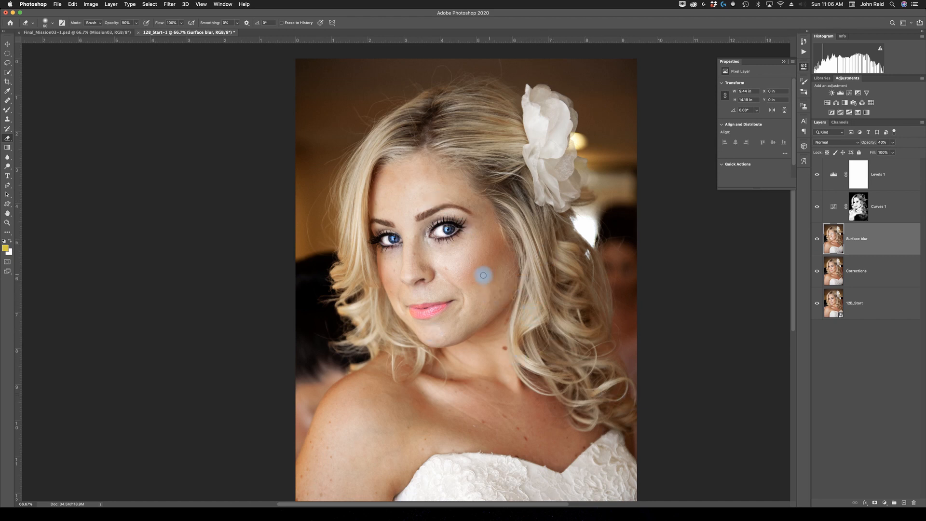
# - Save a copy of the image as a JPEG named Finished with quality 8
pyautogui.click(59, 4)
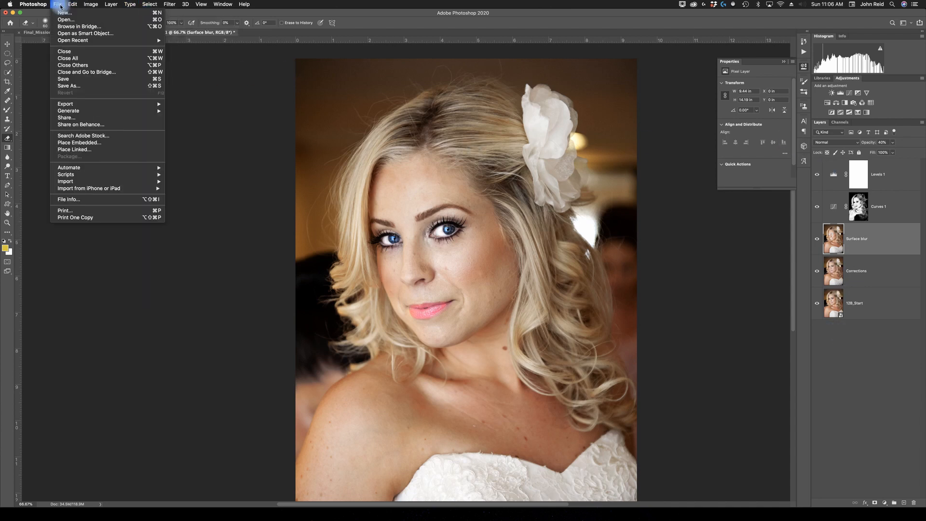
pyautogui.click(75, 86)
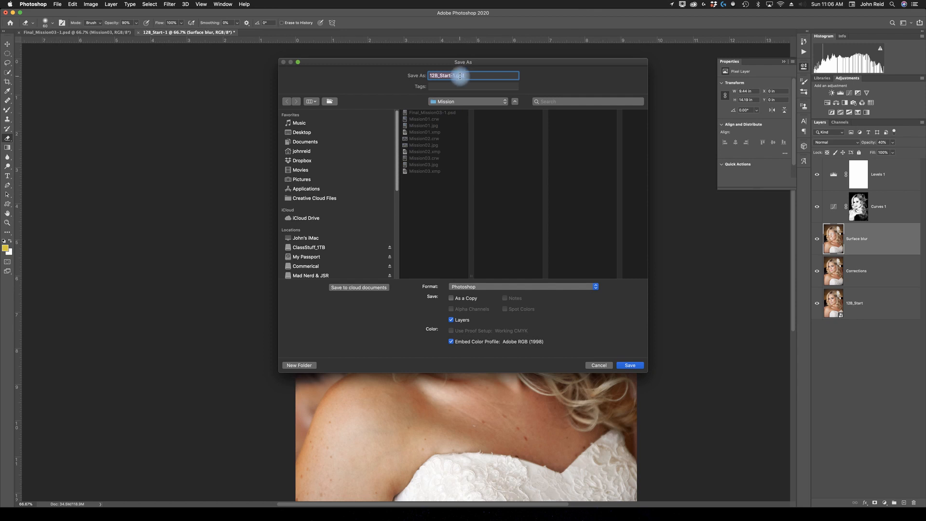
pyautogui.write('Finished')
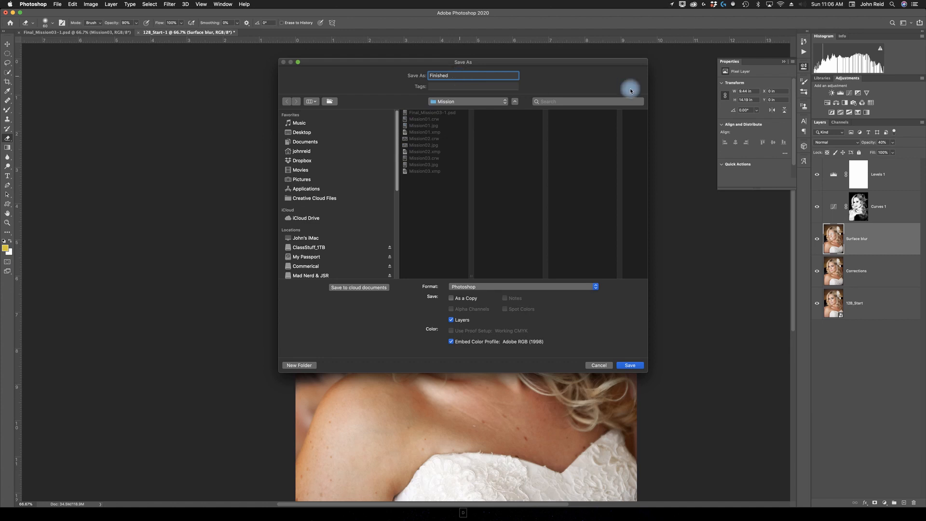
pyautogui.click(590, 287)
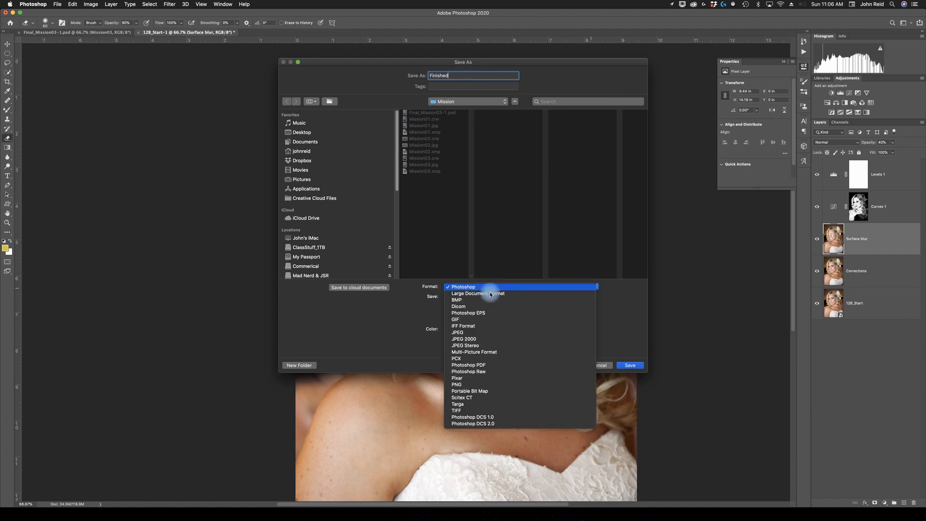
pyautogui.click(458, 333)
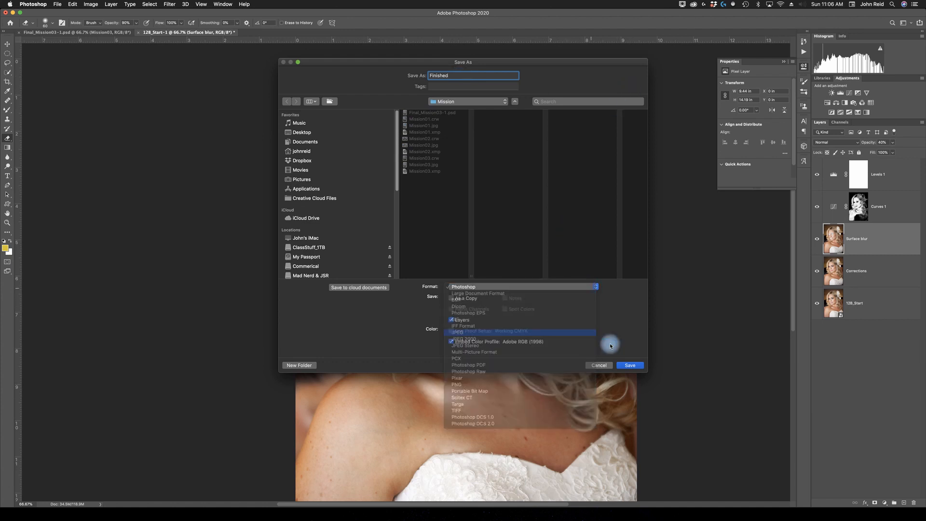
pyautogui.click(634, 368)
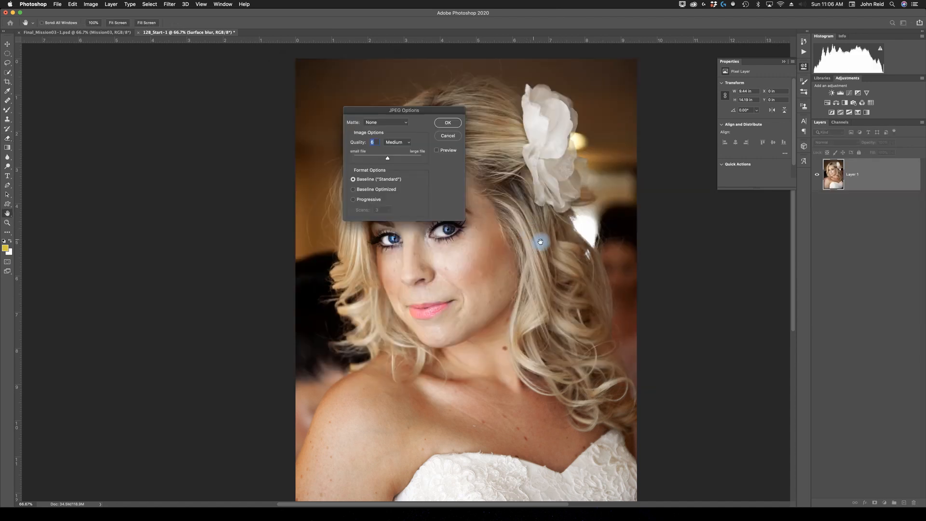
pyautogui.click(447, 124)
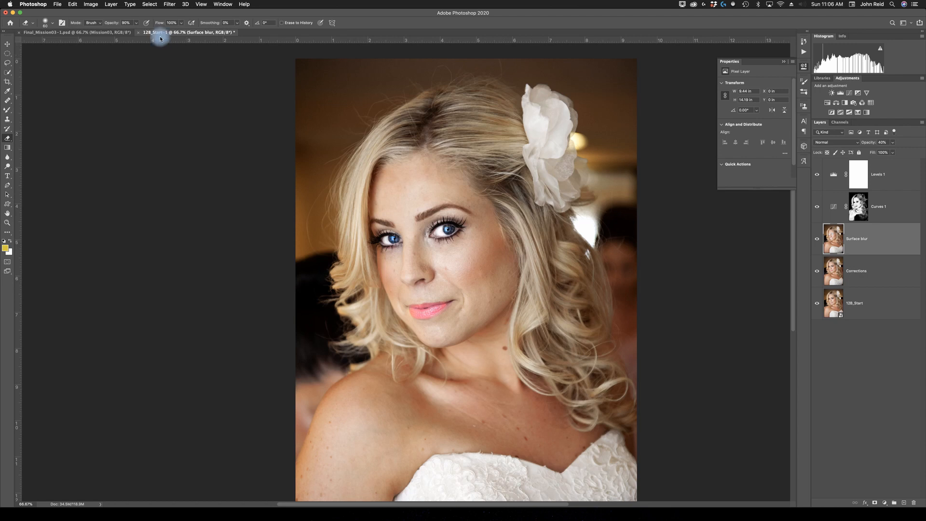
# - Save the layered document in Photoshop format as Finished-1.psd
pyautogui.click(56, 4)
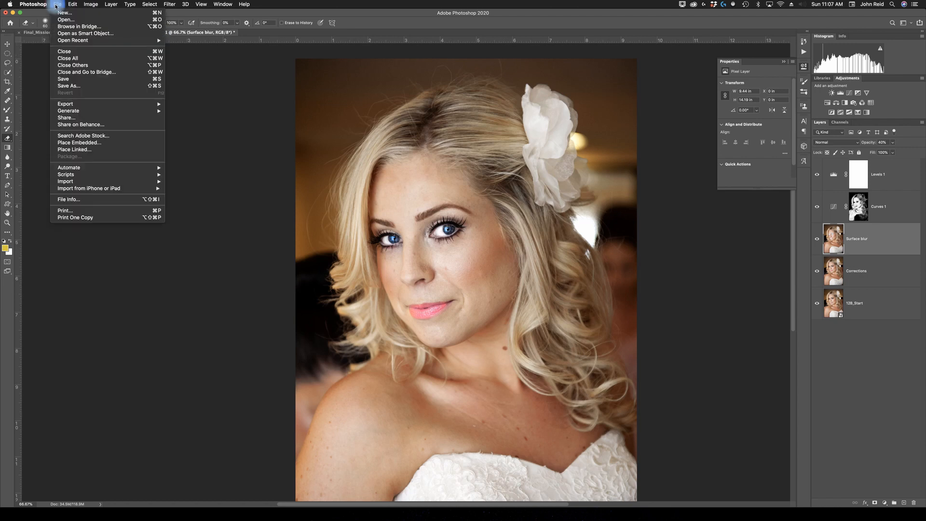
pyautogui.click(68, 86)
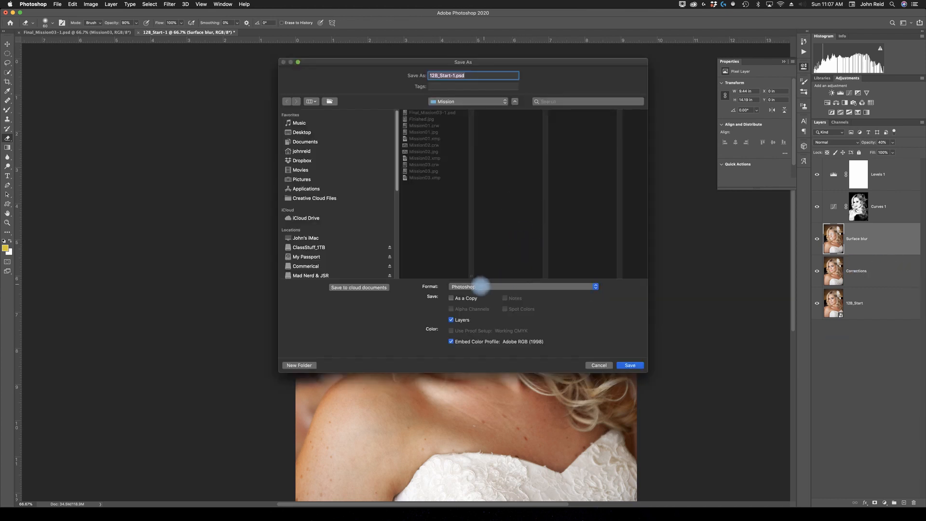
pyautogui.moveTo(430, 76); pyautogui.dragTo(446, 76)
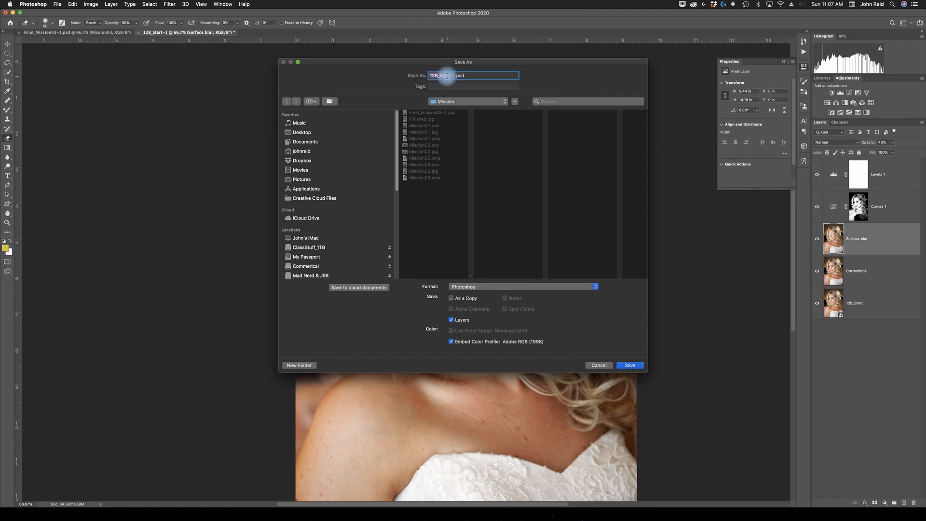
pyautogui.write('Fi')
pyautogui.click(627, 365)
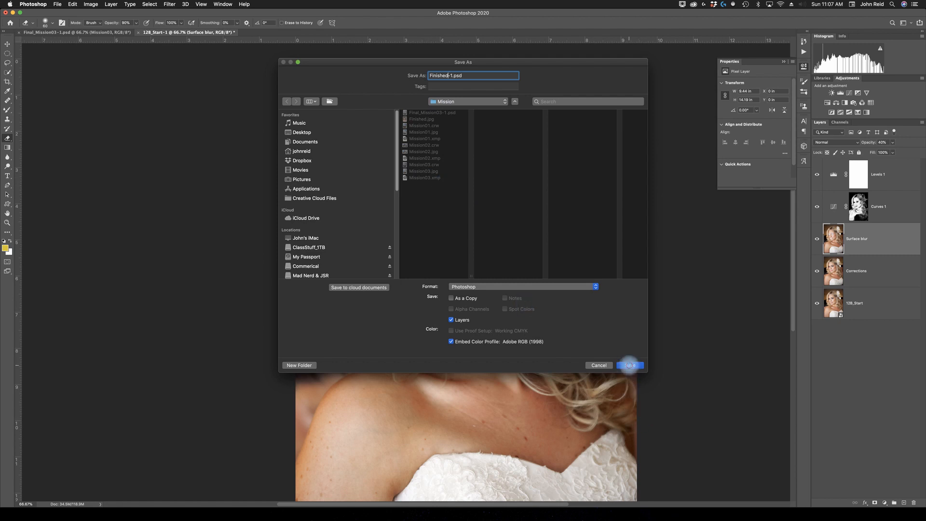
pyautogui.click(629, 365)
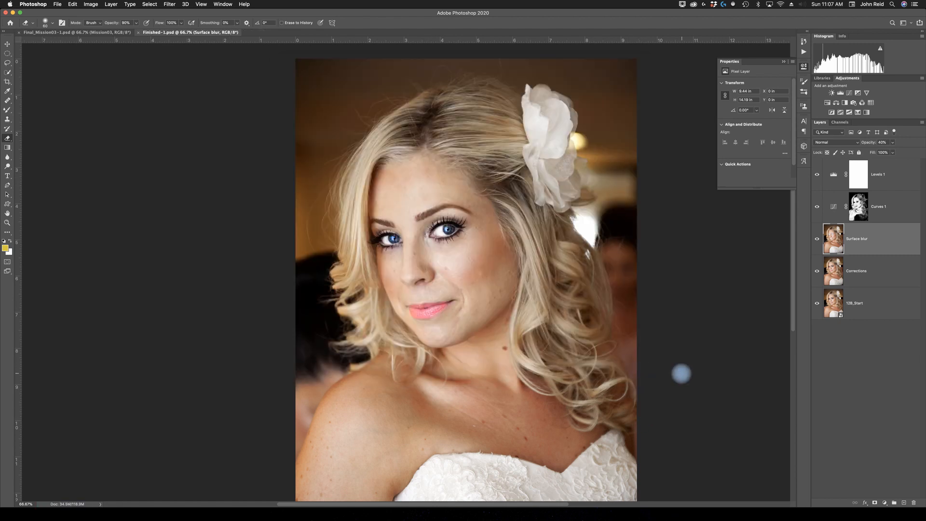